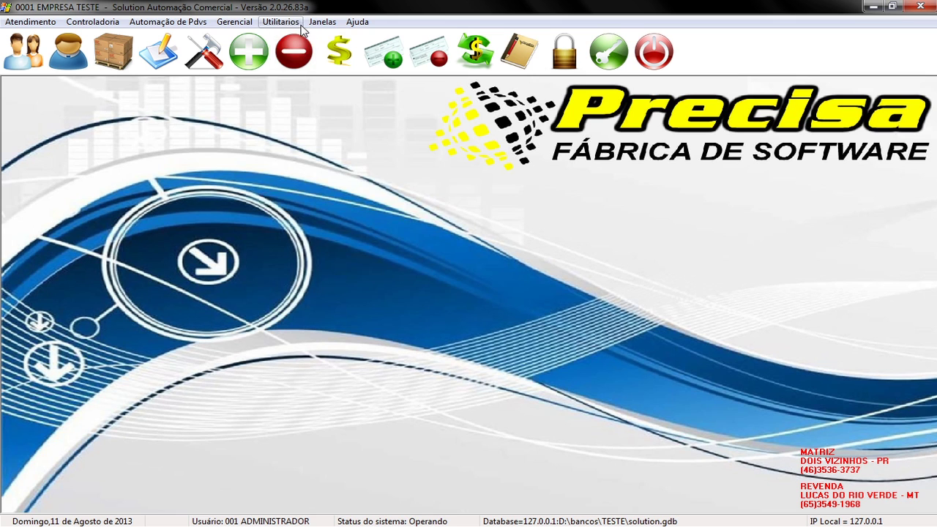
- Open the fiscal series register (Cadastro Serie Fiscal) for invoices
click(280, 22)
mouse_move(442, 94)
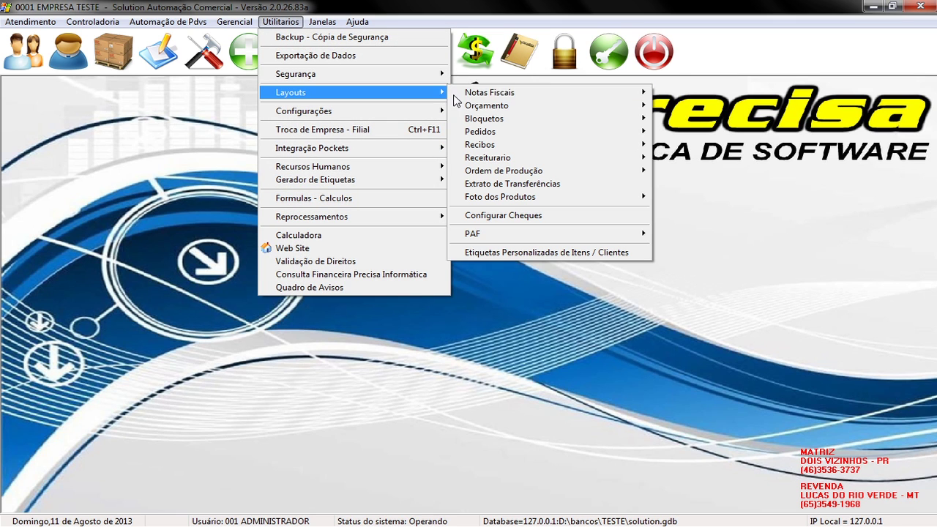
mouse_move(596, 97)
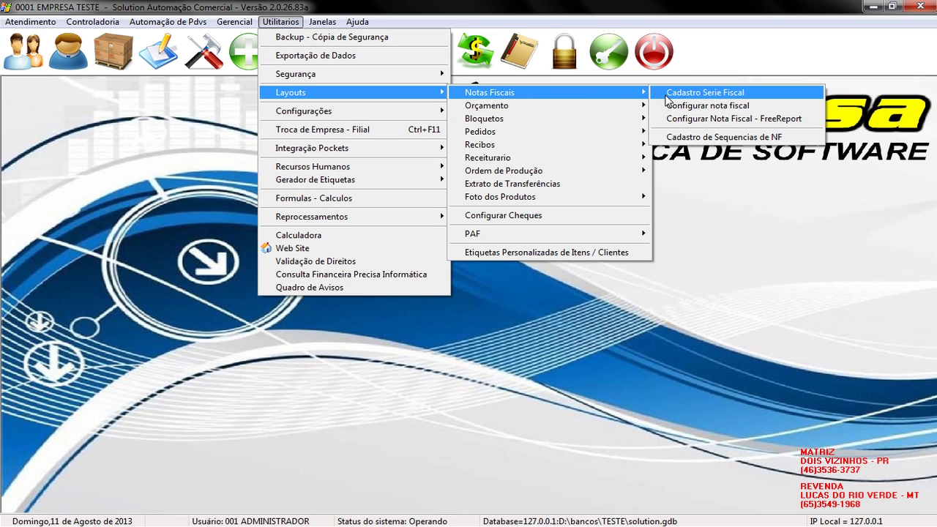
click(666, 95)
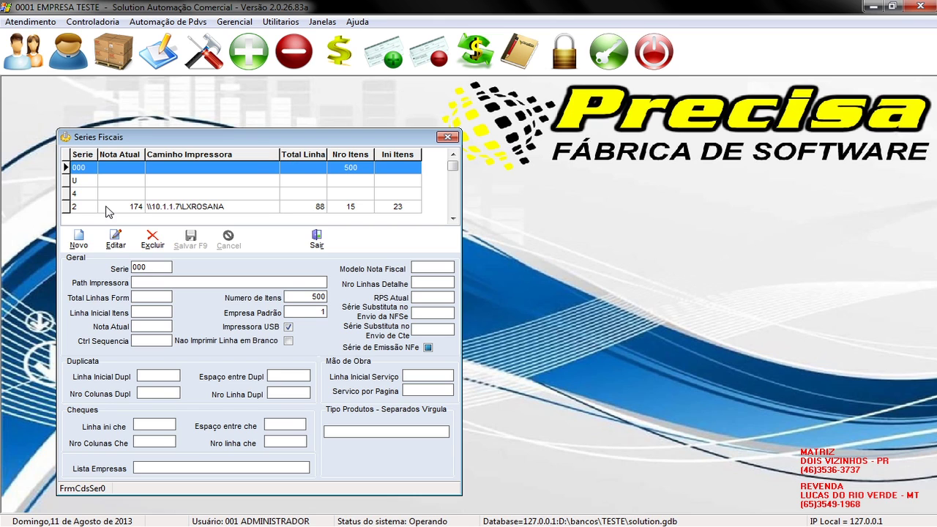
- Create a fiscal series PED with printer path \\192.168.1.34\\EPSON, save it and close the series register
click(78, 240)
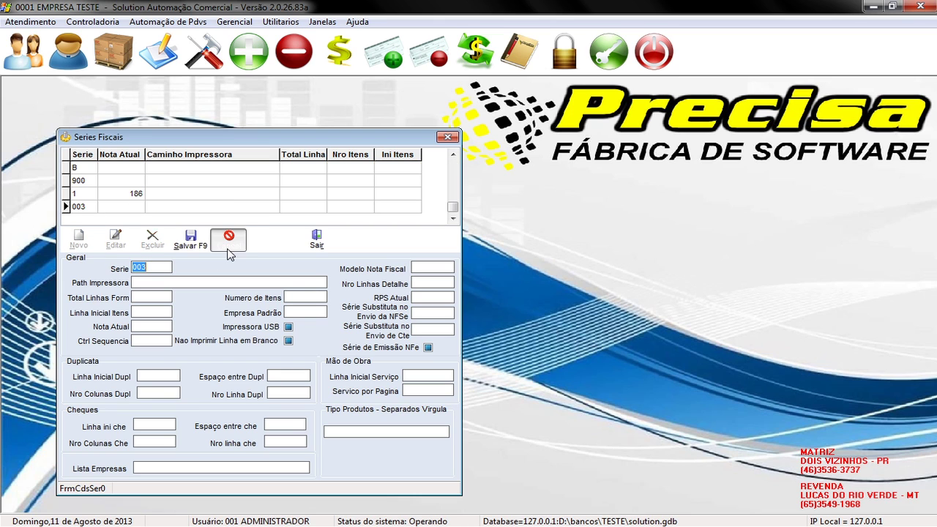
click(78, 240)
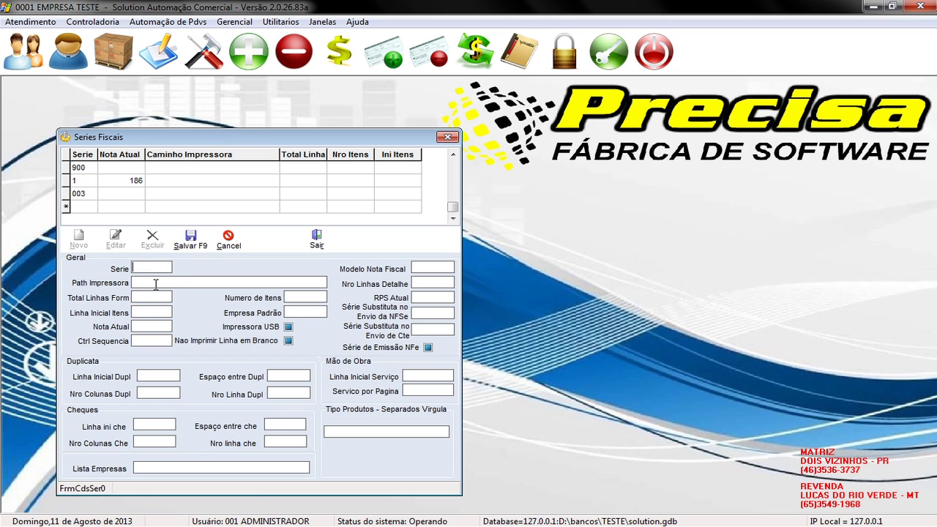
text(PED)
key(Tab)
click(185, 279)
text(\\192.168.1.34\\EPSON)
key(Tab)
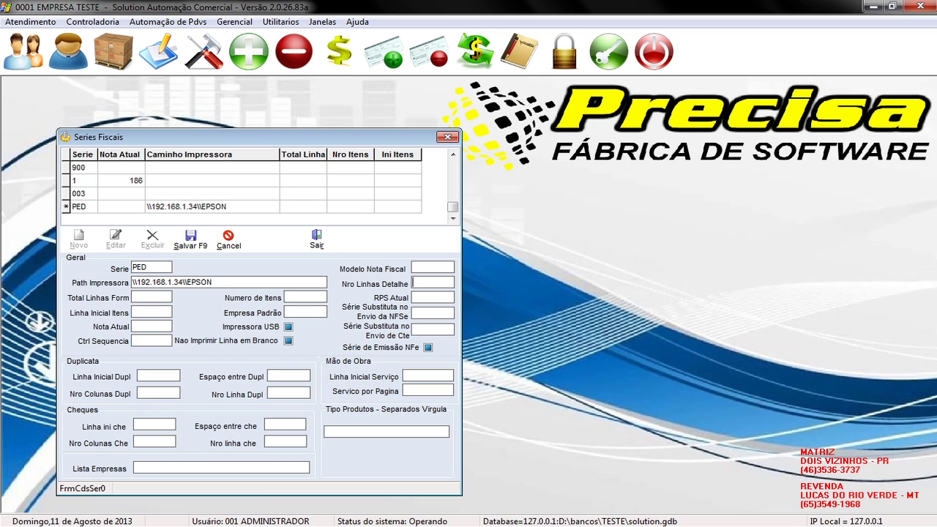
click(190, 239)
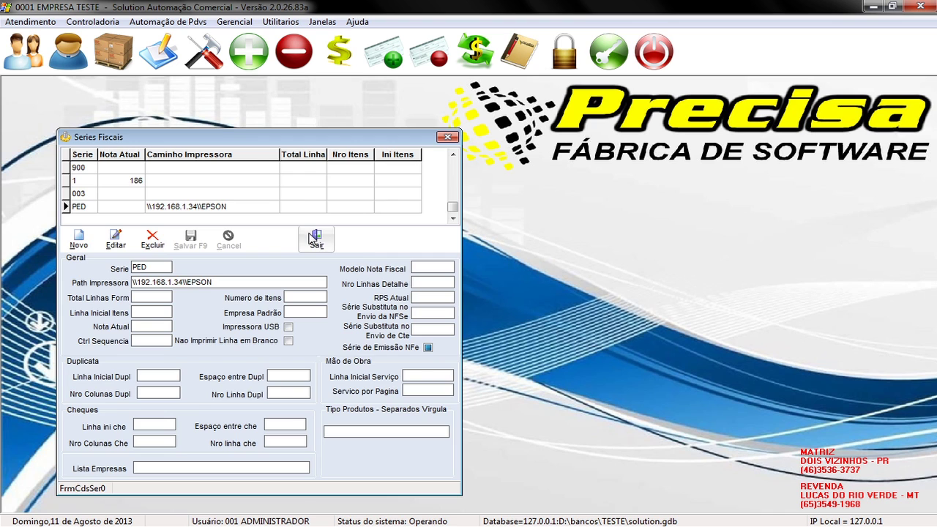
click(314, 238)
- Open the invoice layout configuration (Configurar nota fiscal) and load the layout of fiscal series PED
click(294, 23)
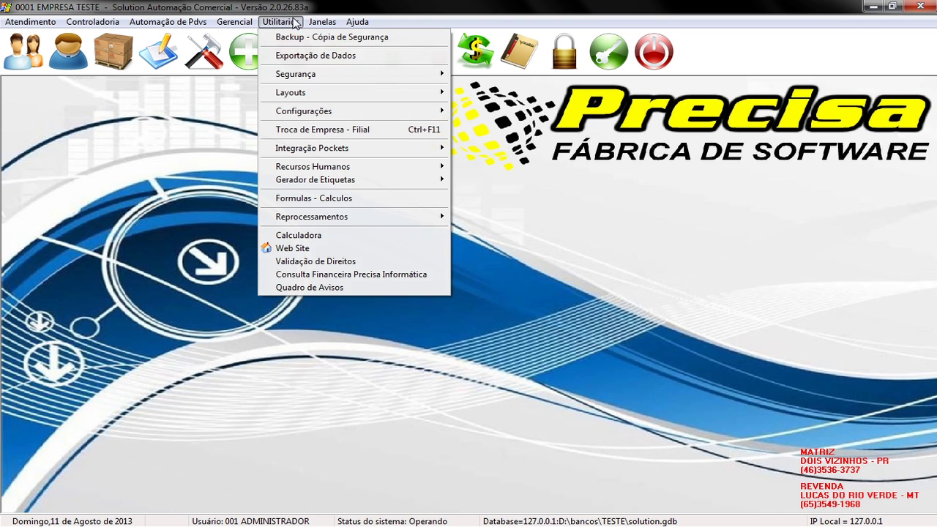
mouse_move(402, 92)
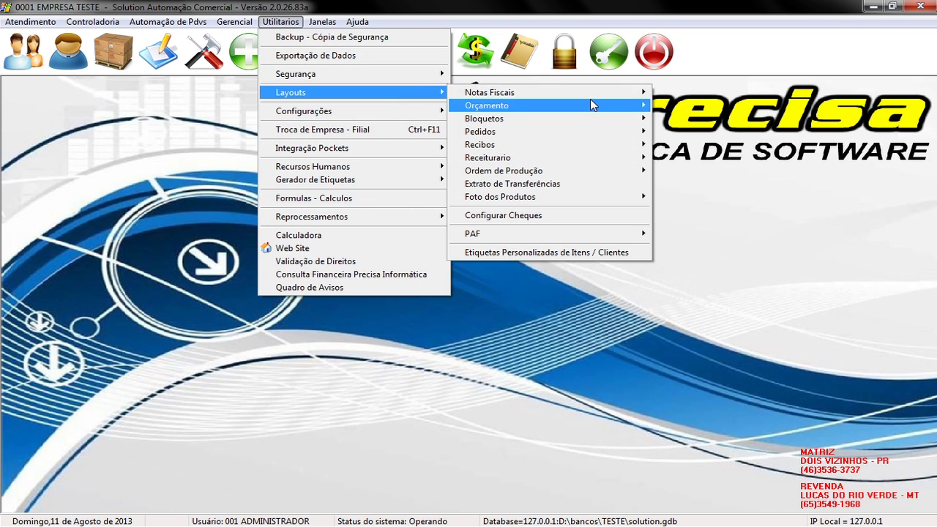
mouse_move(605, 96)
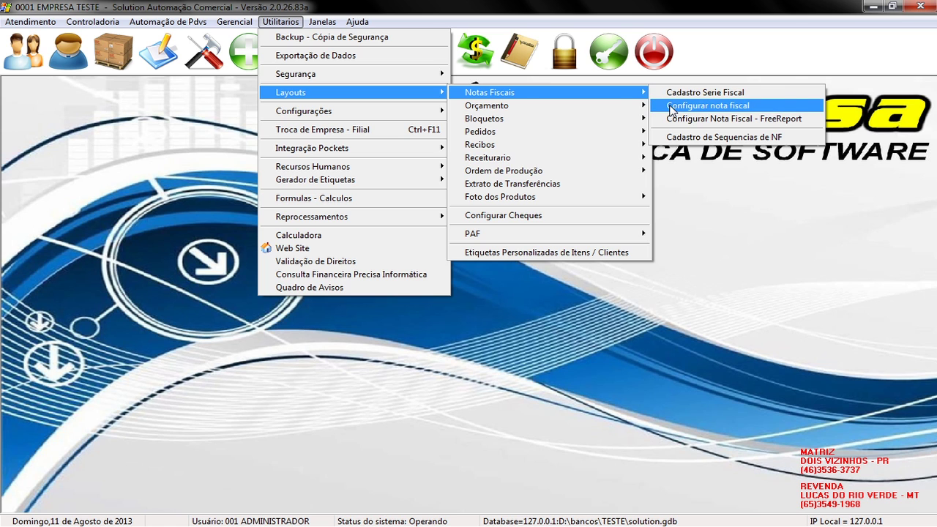
click(672, 109)
click(617, 327)
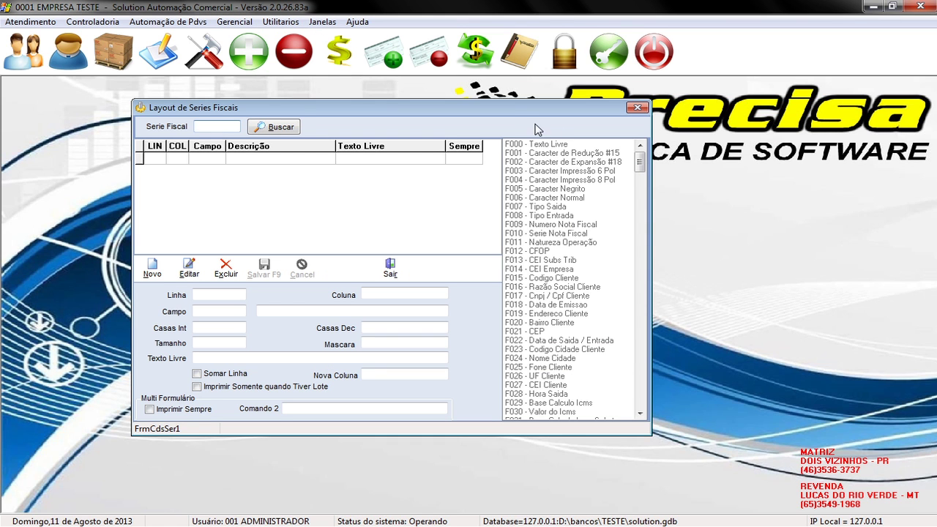
click(231, 127)
text(PED)
click(266, 128)
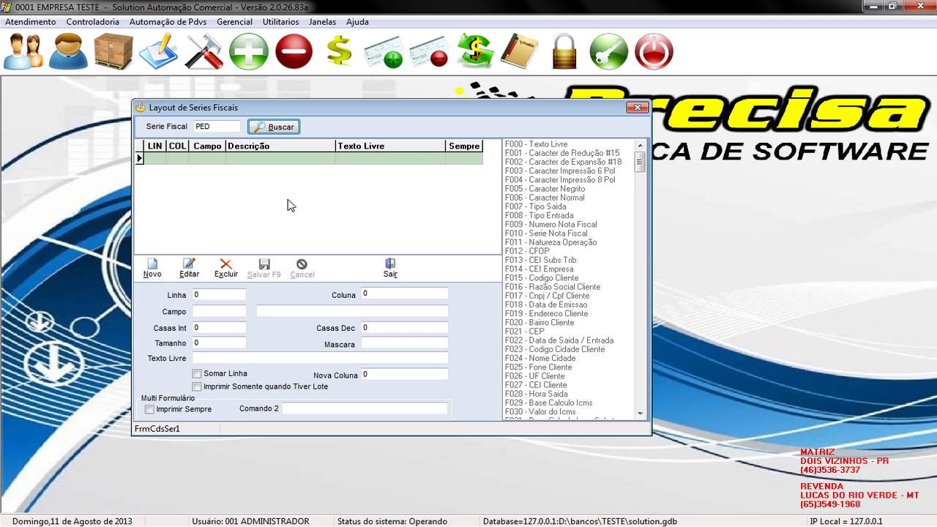
- Add field F002 (Caracter de Expansão #18) at line 1, column 1 of the layout and save it
click(163, 270)
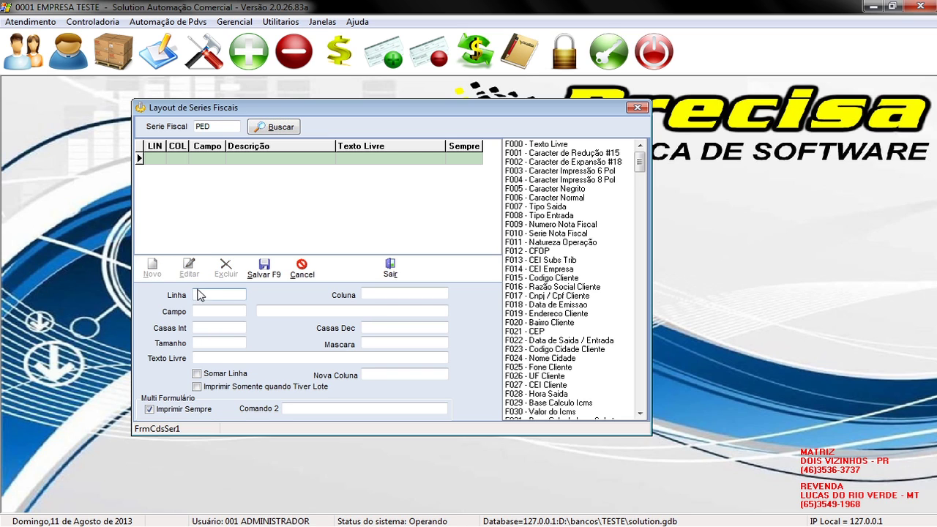
text(1)
key(Tab)
text(1)
key(Tab)
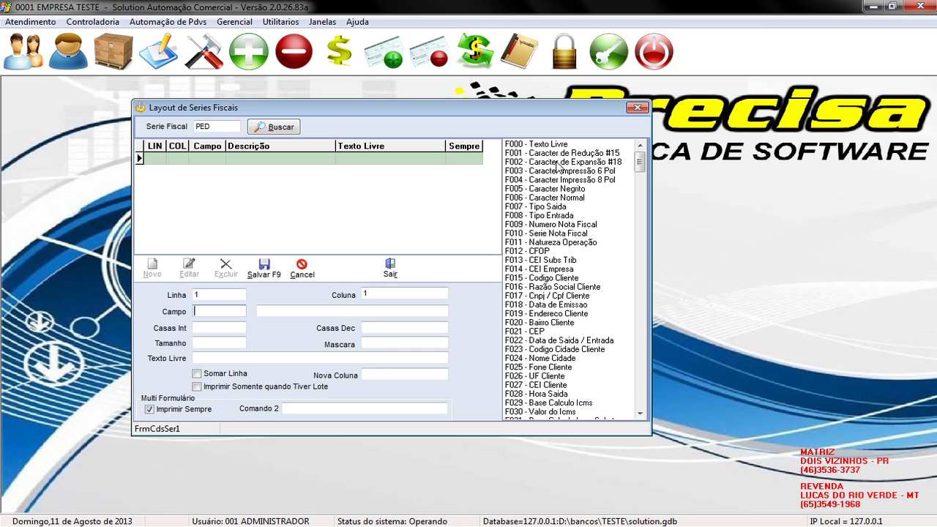
click(577, 162)
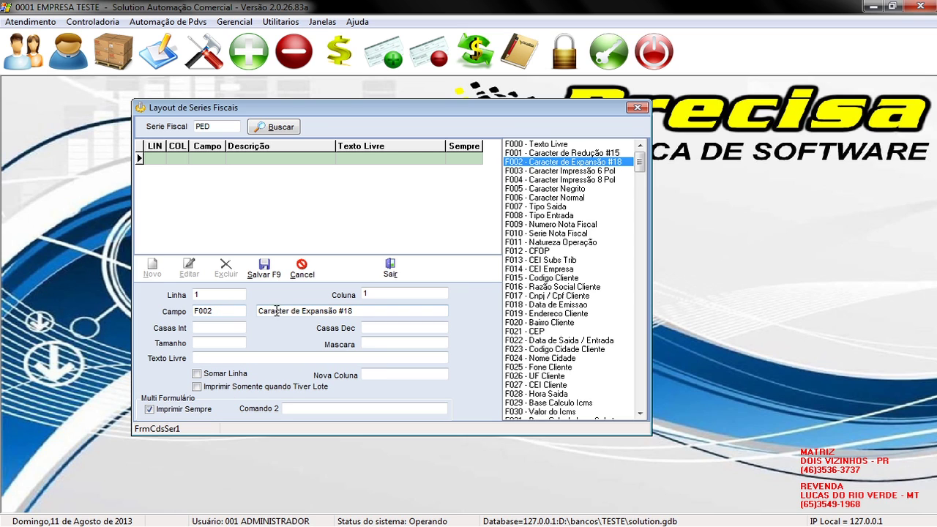
click(267, 272)
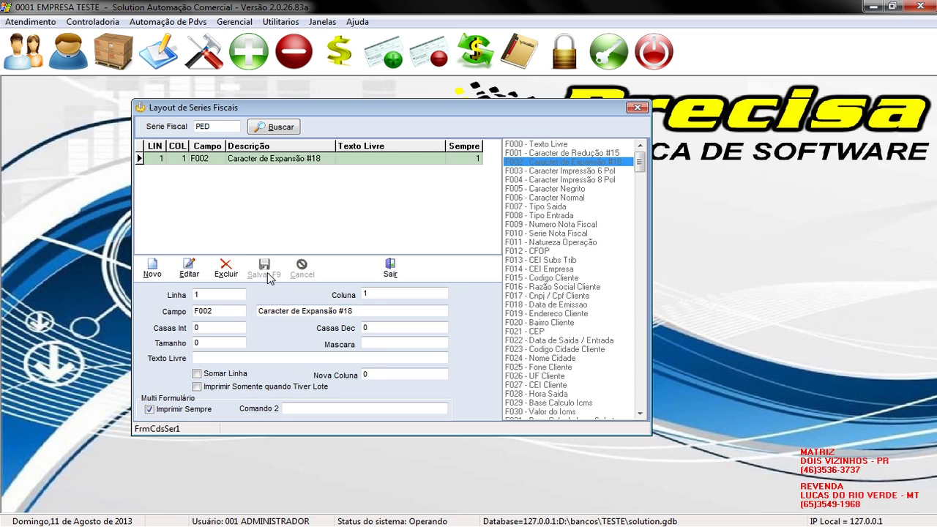
- Add field F003 (Caracter Impressão 6 Pol) at line 1, column 2 of the layout and save it
click(148, 268)
text(1)
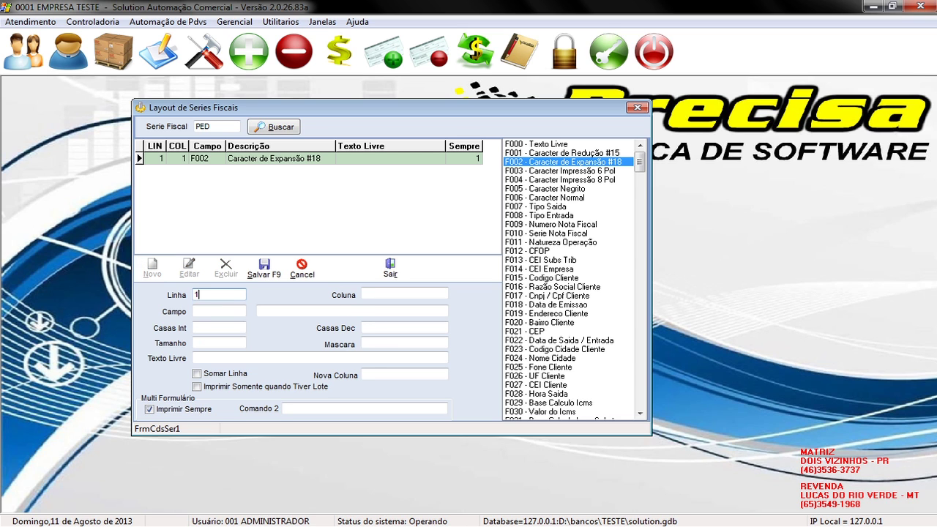
key(Tab)
text(2)
key(Tab)
double_click(550, 173)
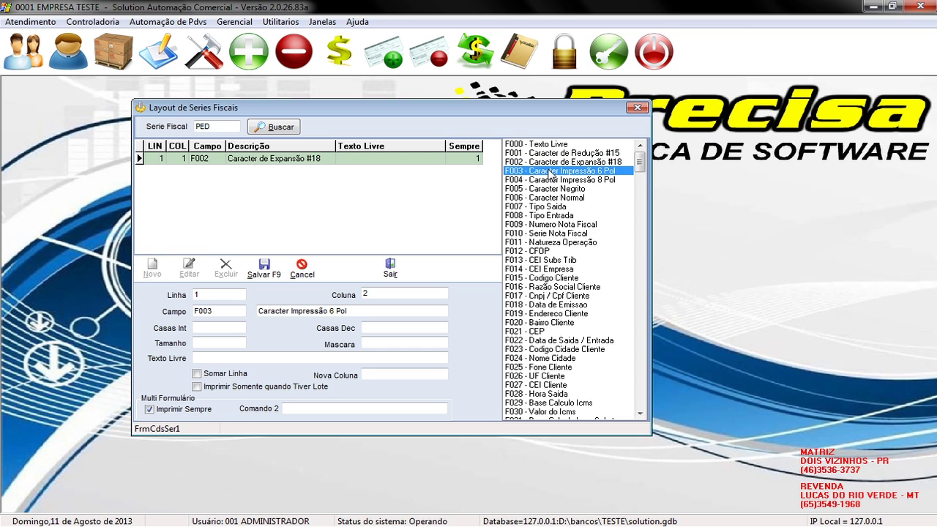
click(266, 268)
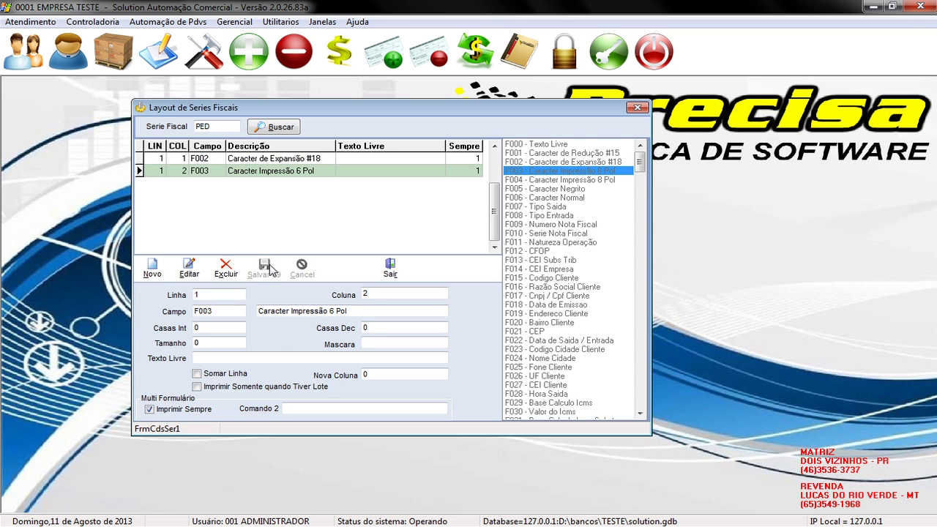
- Add field F154 (Caracter Expandido - On) at line 1, column 5 of the layout and save it
click(153, 269)
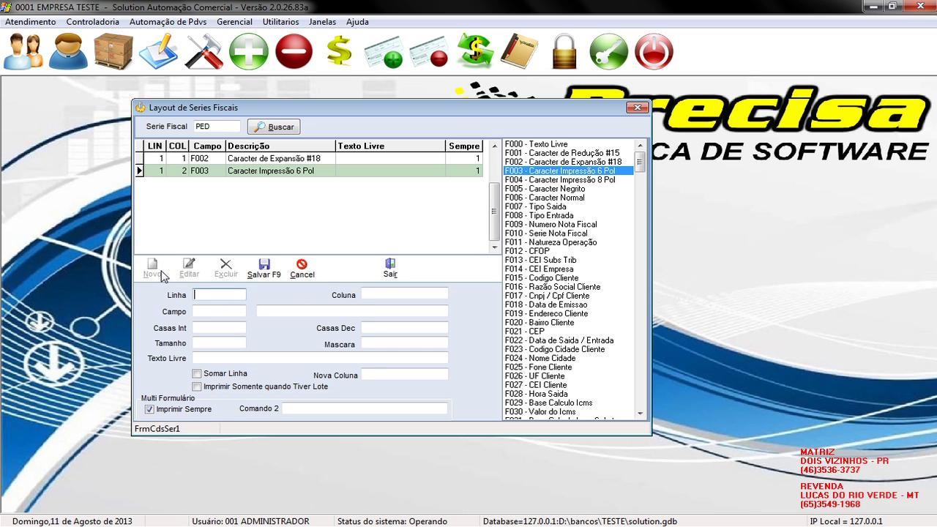
text(1)
key(Tab)
text(5)
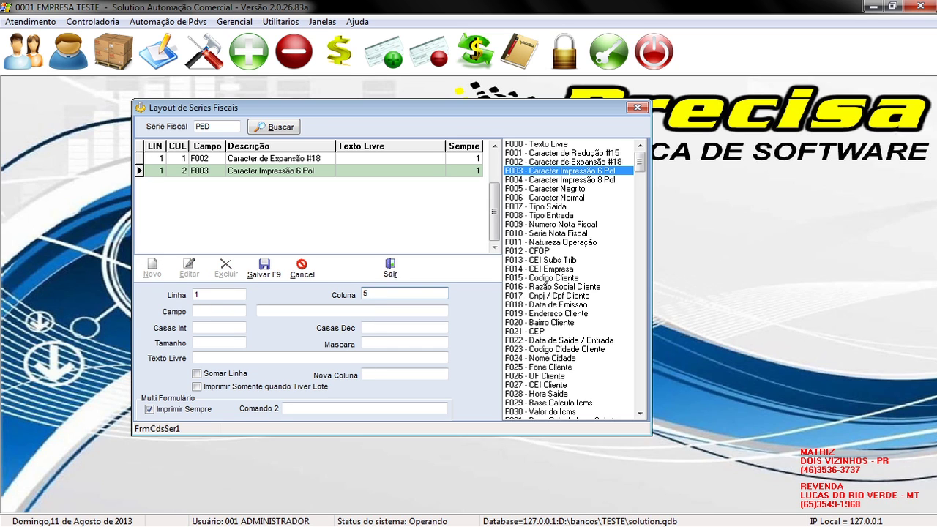
key(Tab)
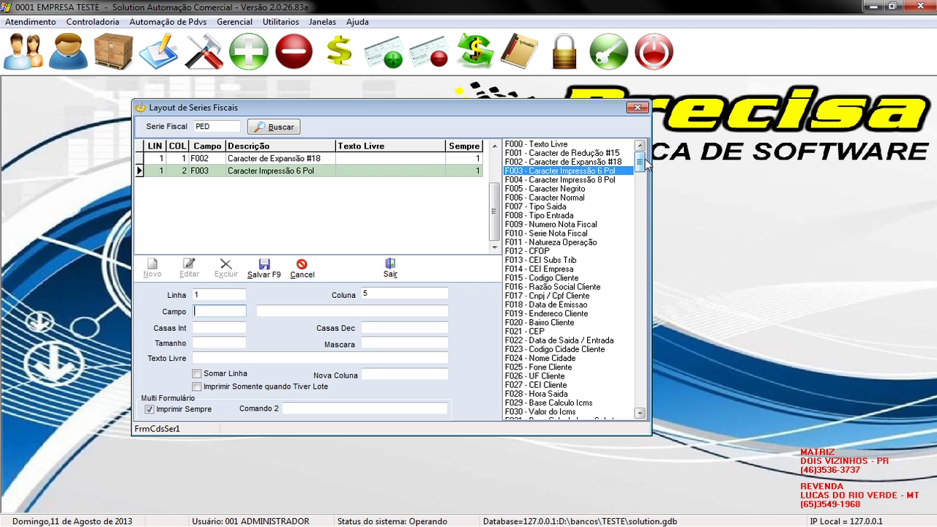
drag(641, 167, 640, 263)
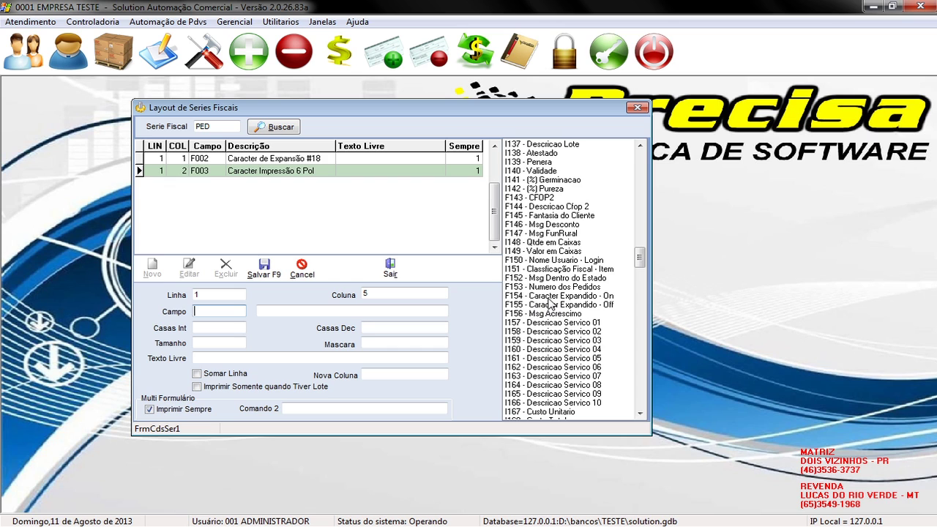
double_click(586, 296)
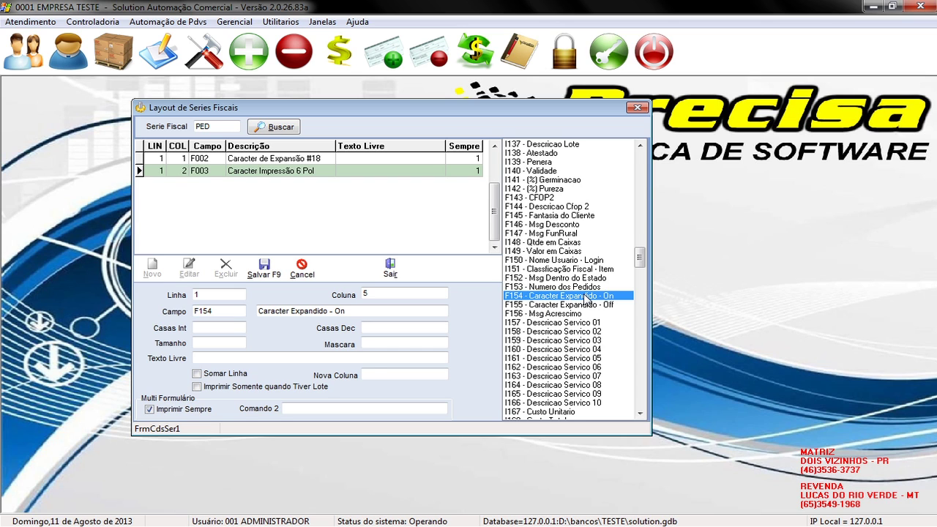
click(264, 270)
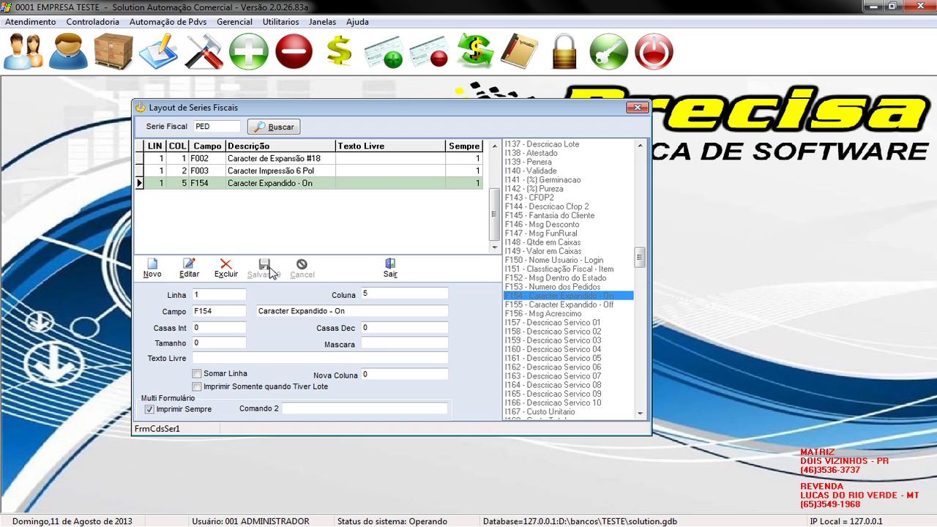
- Add field F000 (Texto Livre) with the text EMPRESA TESTE at line 1, column 10 of the layout and save it
click(159, 274)
text(1)
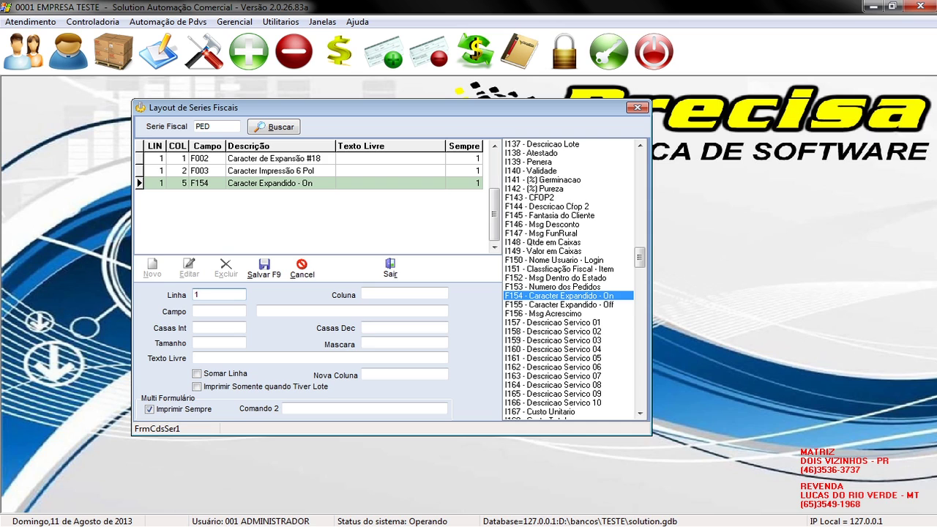
key(Return)
text(10)
key(Return)
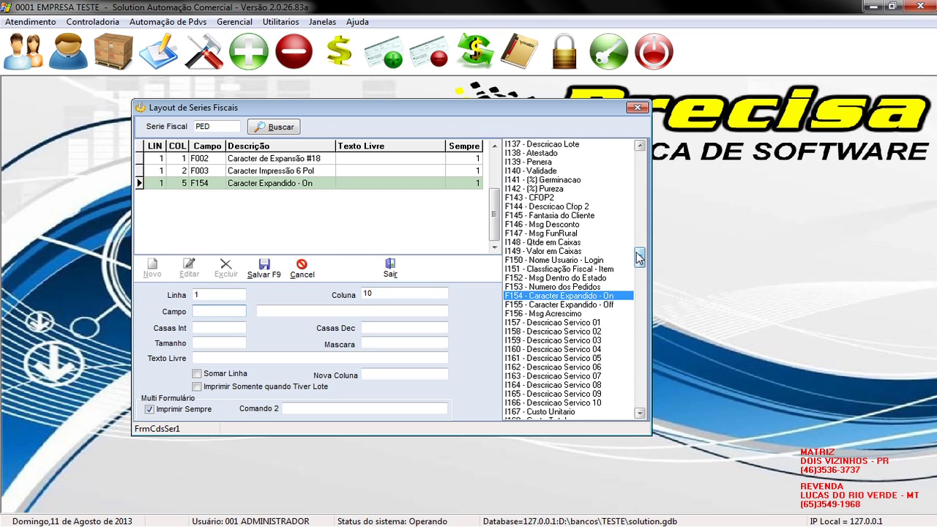
drag(639, 256, 639, 150)
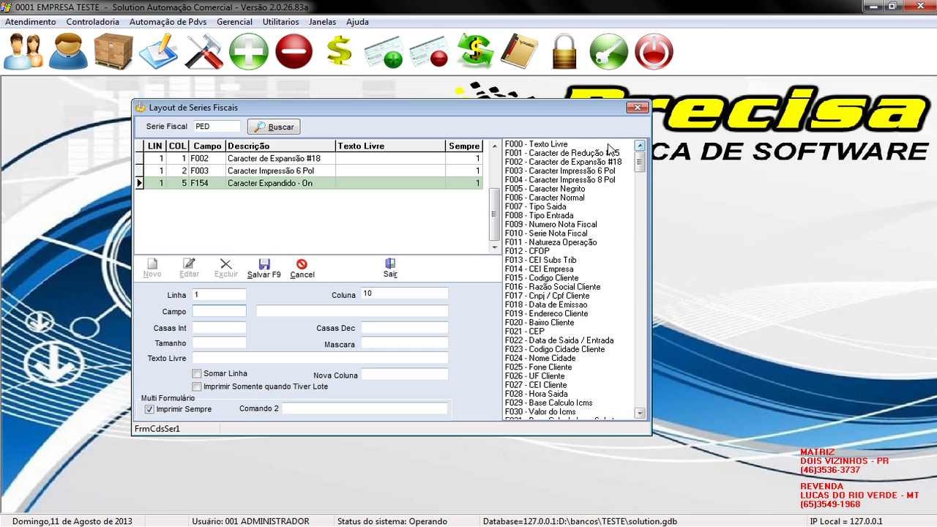
click(556, 146)
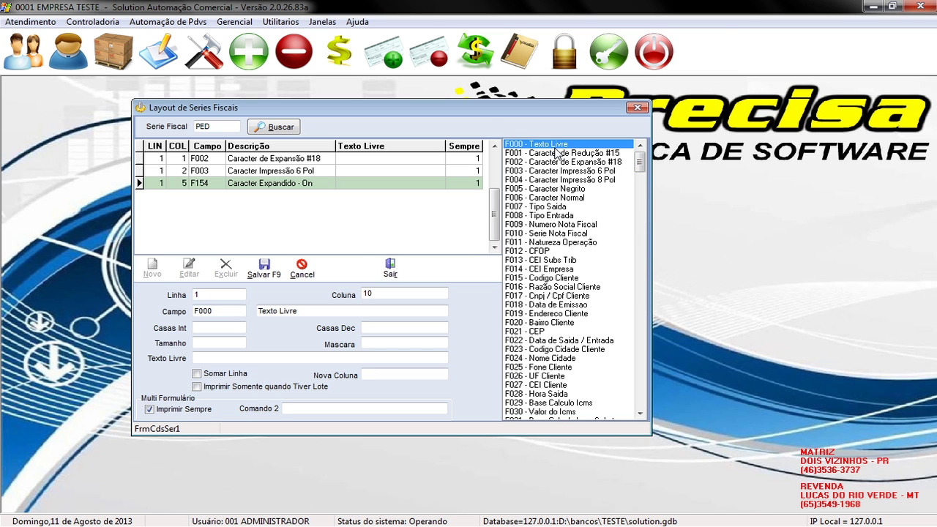
click(196, 357)
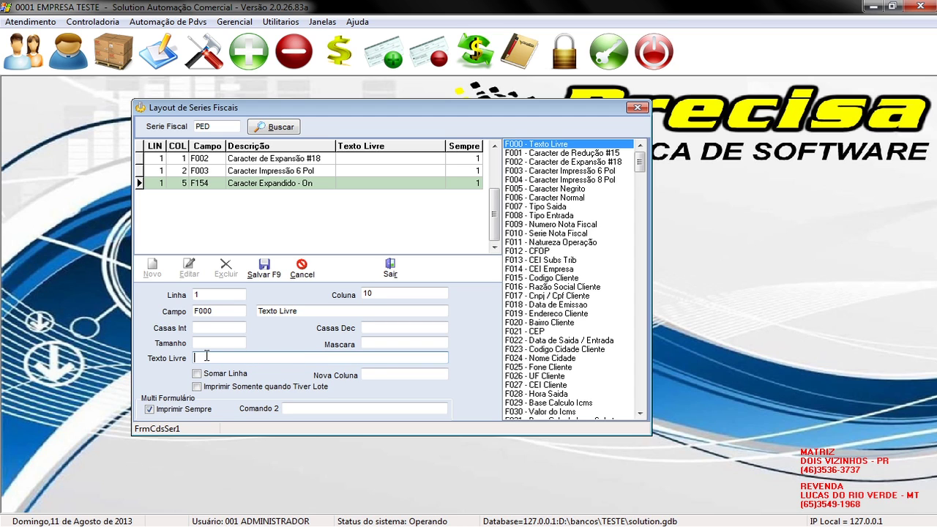
text(EMPRESA TESTE)
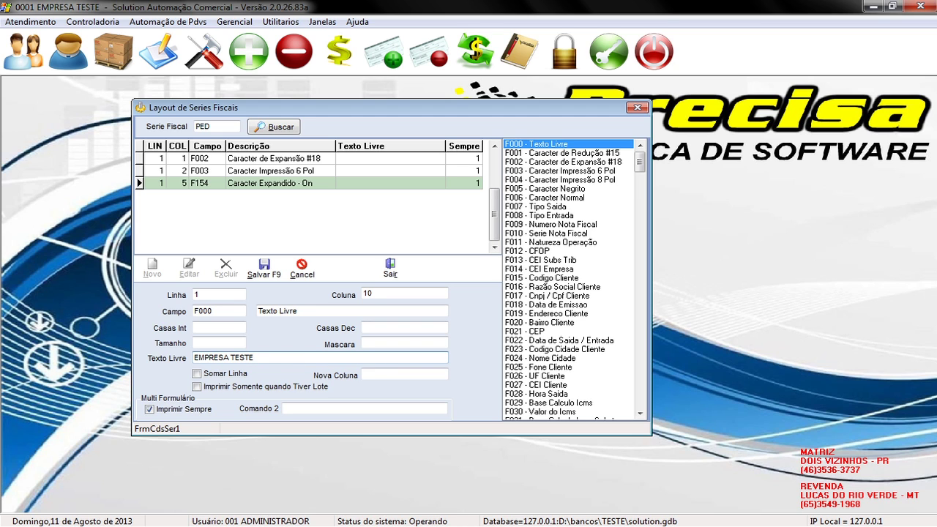
click(262, 269)
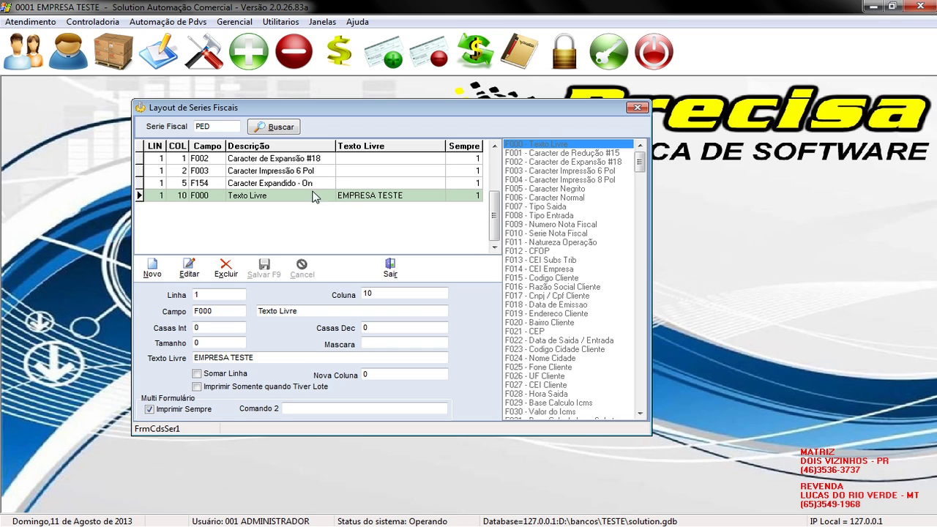
- Add field F155 (Caracter Expandido - Off) at line 1, column 30 of the layout and save it
click(153, 271)
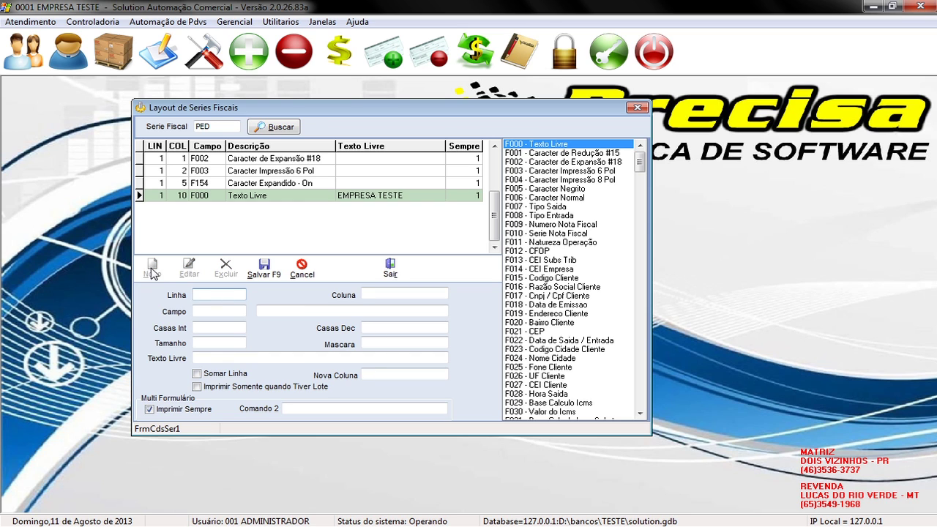
text(1)
key(Tab)
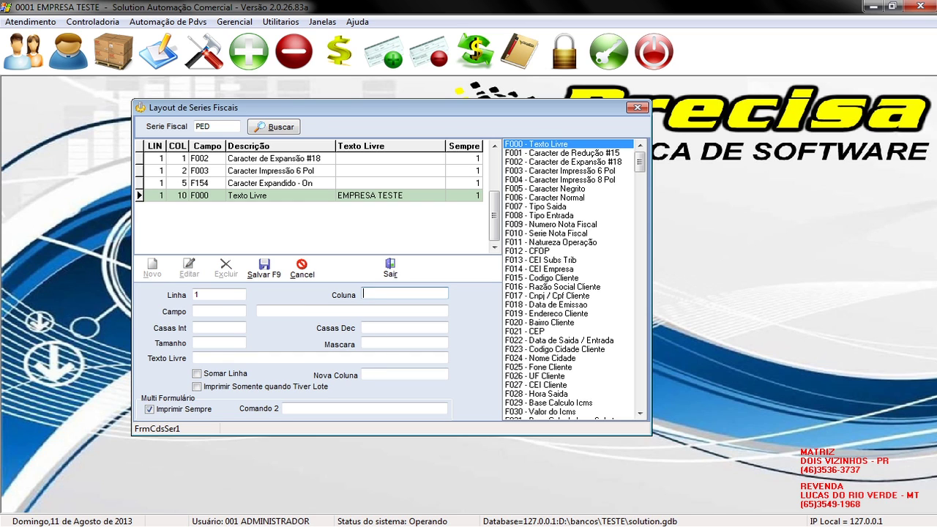
text(30)
key(Tab)
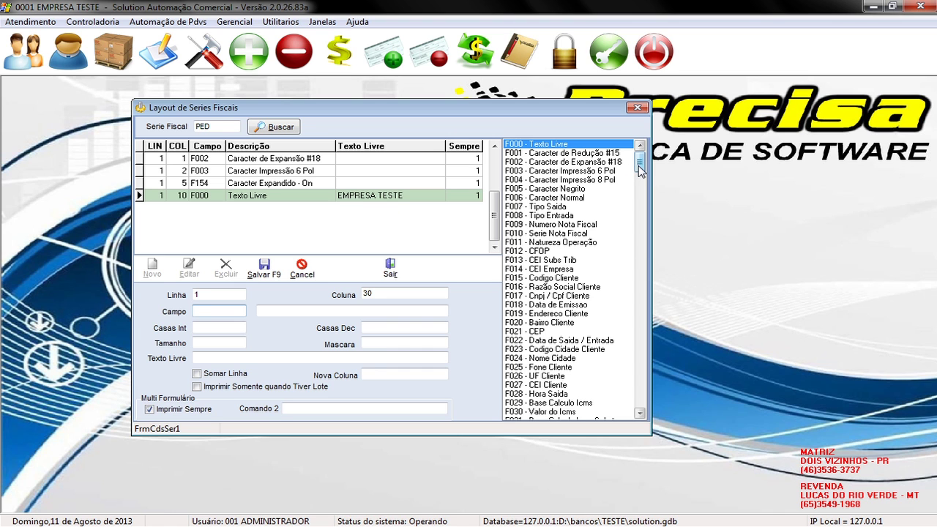
drag(639, 170, 639, 262)
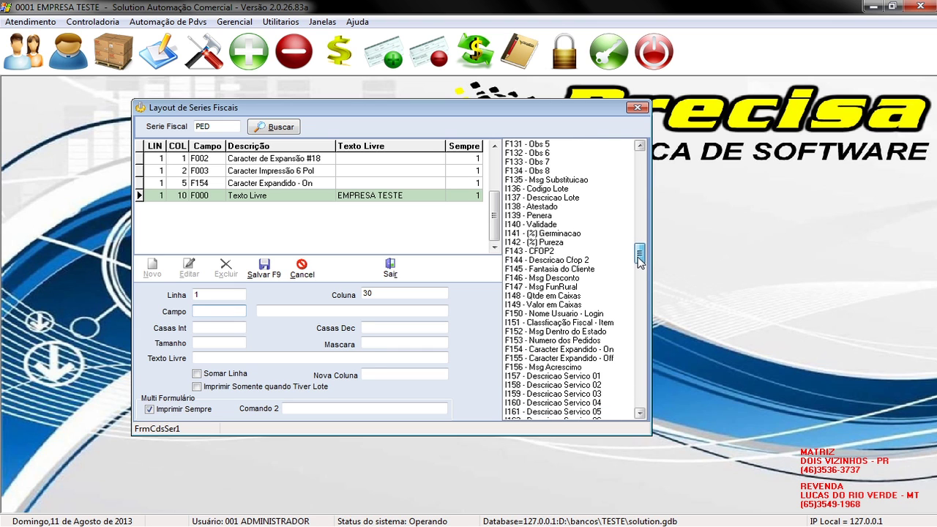
click(532, 359)
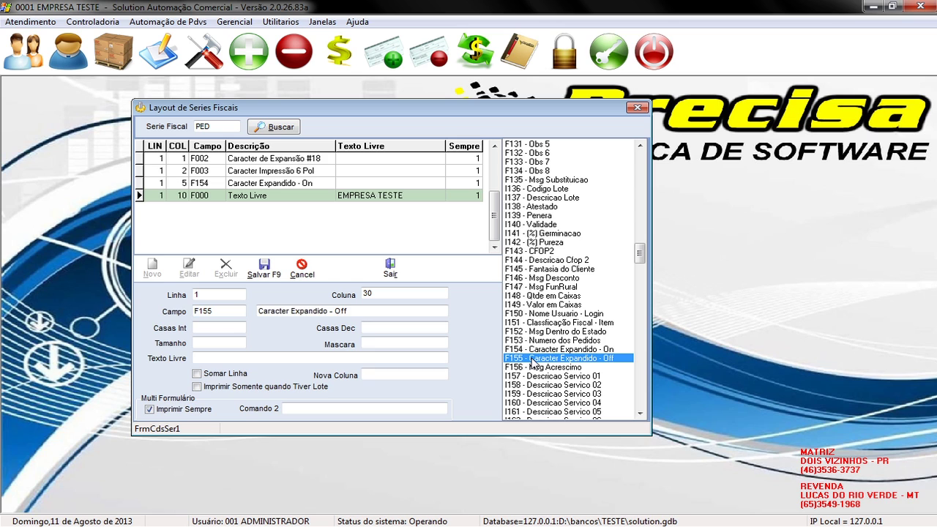
click(263, 268)
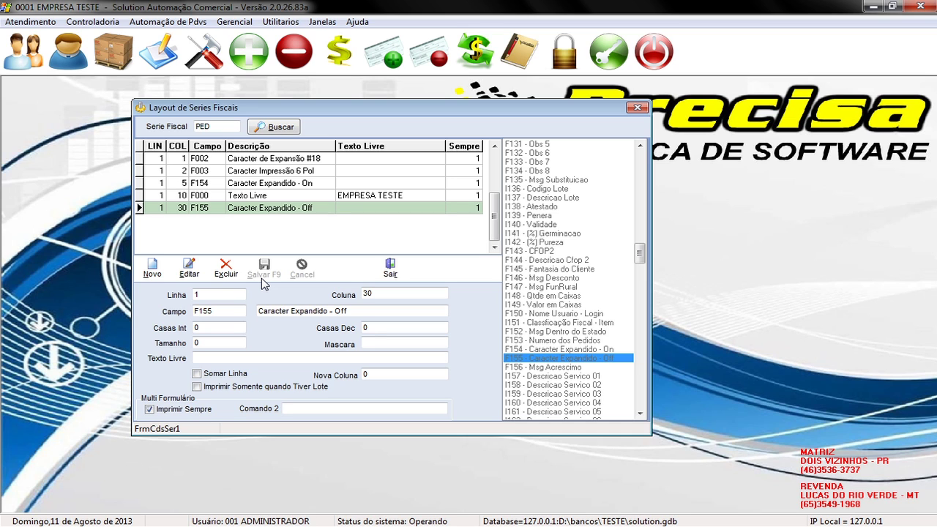
- Add field F000 (Texto Livre) with the text CLIENTE: at line 3, column 1 of the layout and save it
click(159, 269)
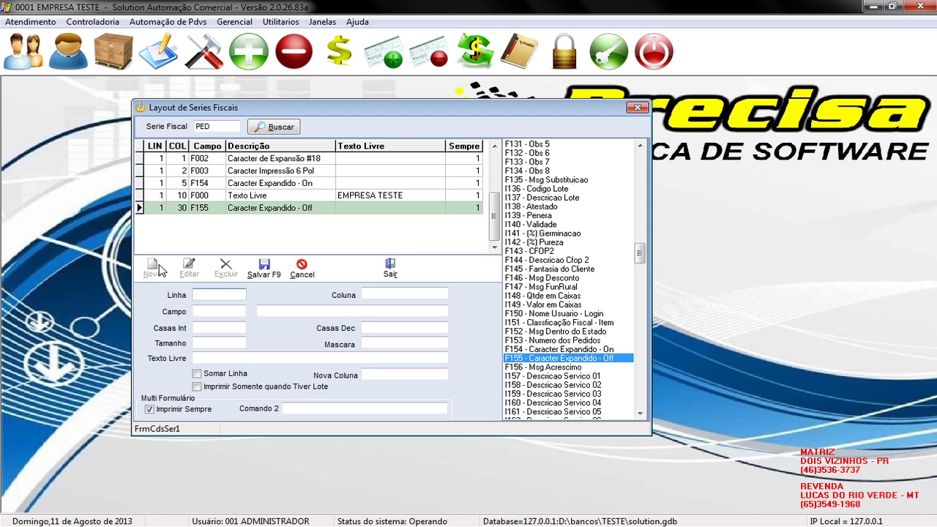
text(3)
key(Tab)
text(1)
key(Tab)
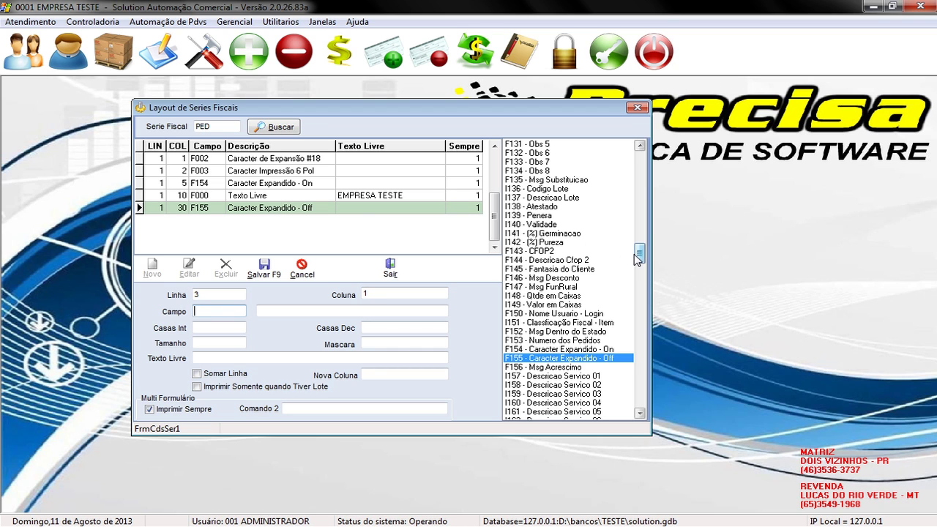
drag(639, 256, 639, 145)
double_click(556, 144)
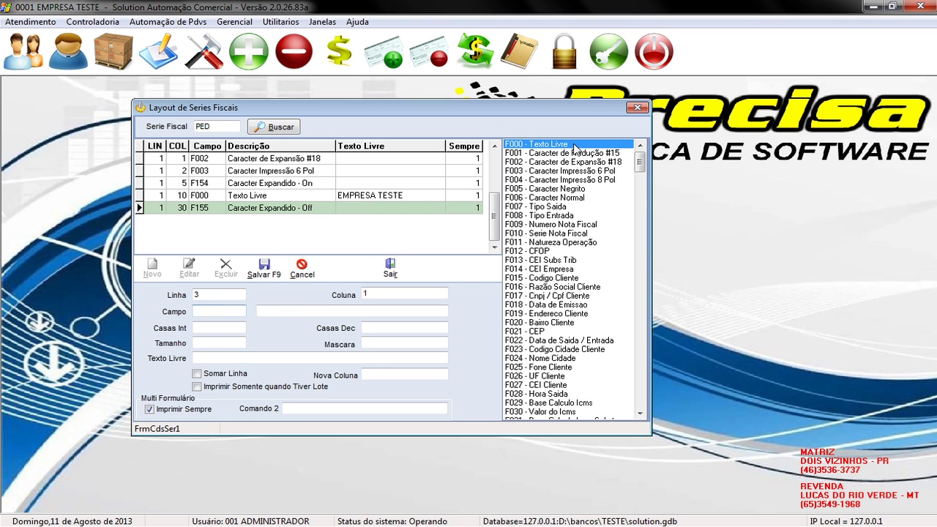
click(217, 358)
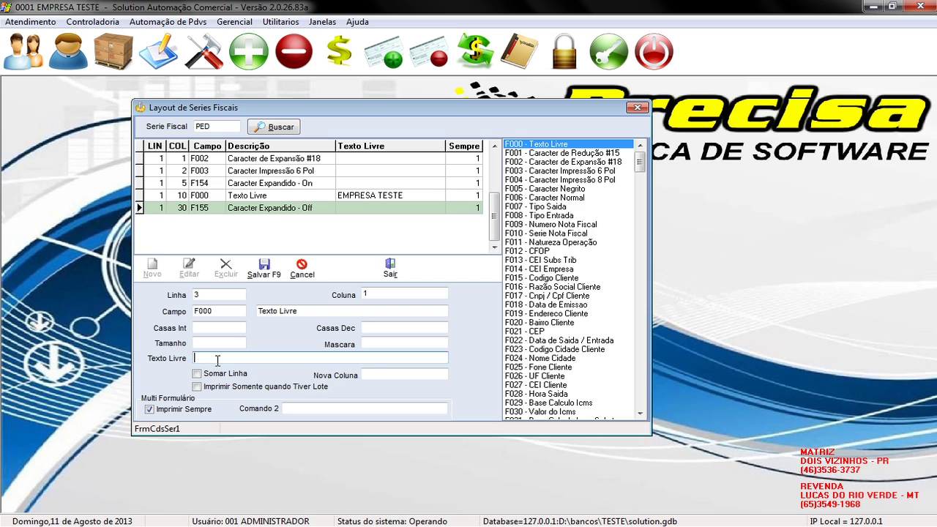
text(CLIENTE:)
click(262, 272)
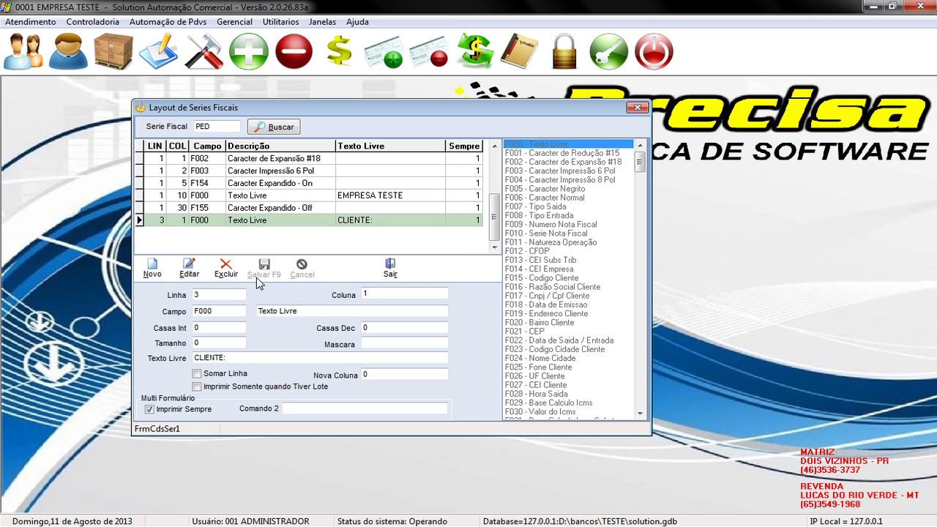
- Add field F015 (Codigo Cliente) at line 3, column 9 of the layout and save it
click(153, 268)
text(3)
key(Tab)
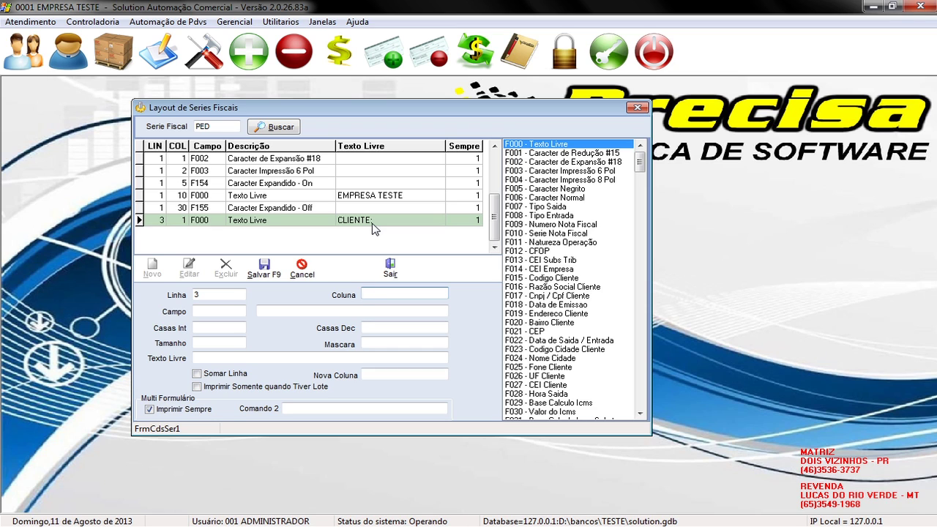
text(9)
key(Return)
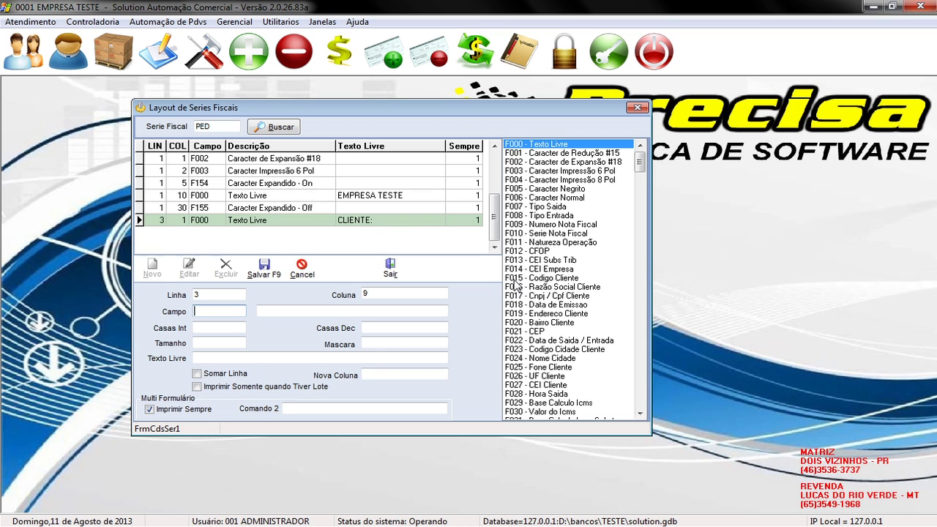
click(515, 279)
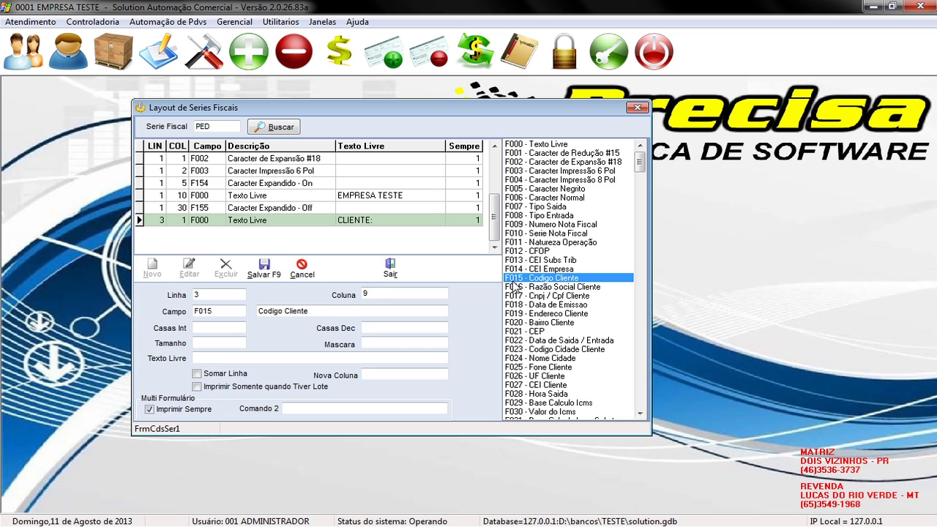
click(272, 273)
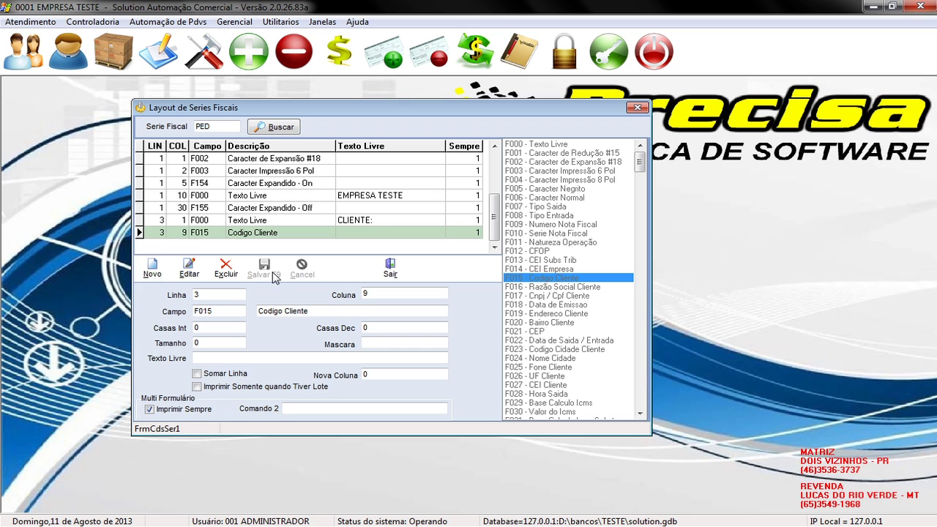
- Add field F016 (Razão Social Cliente) at line 3, column 15 of the layout and save it
click(154, 268)
text(3)
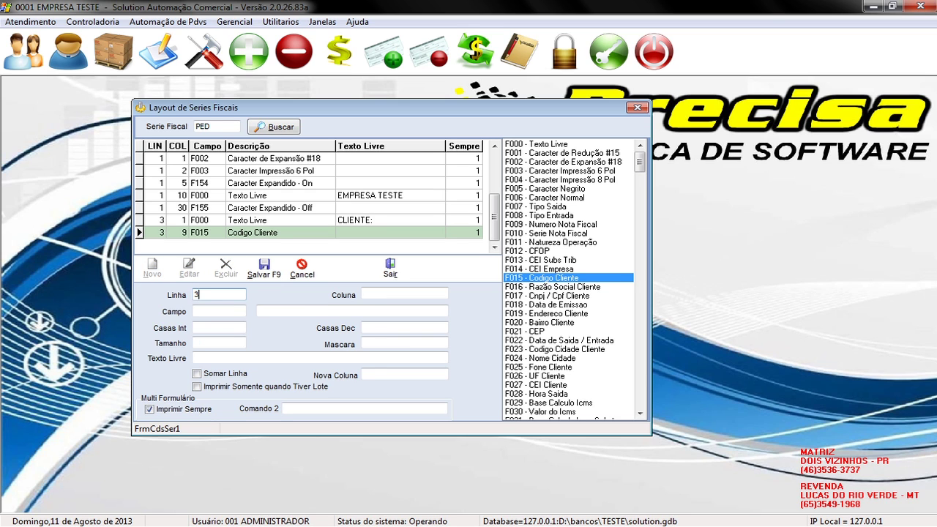
click(402, 292)
text(15)
key(Tab)
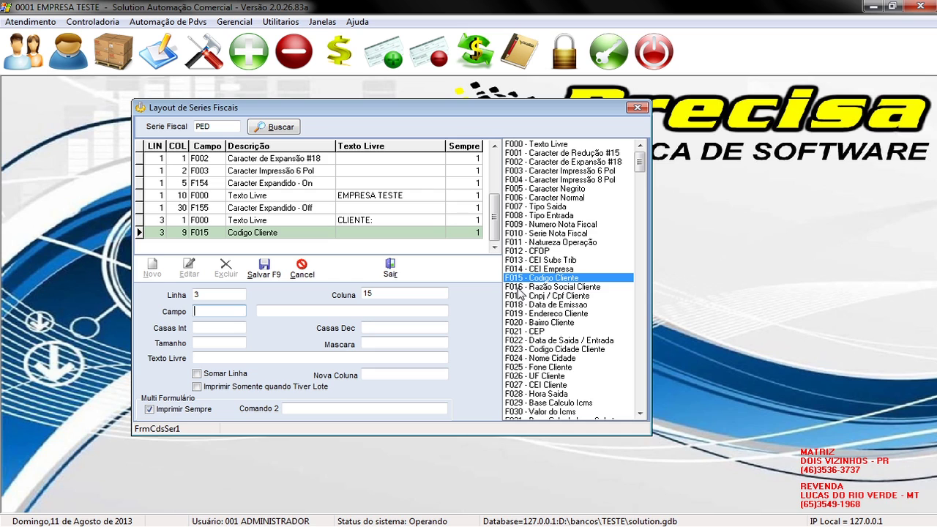
click(517, 288)
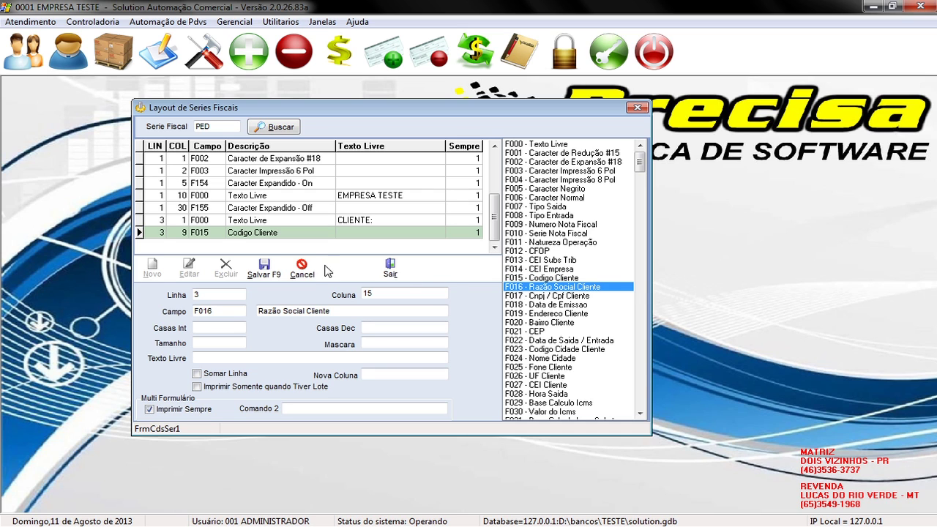
click(272, 272)
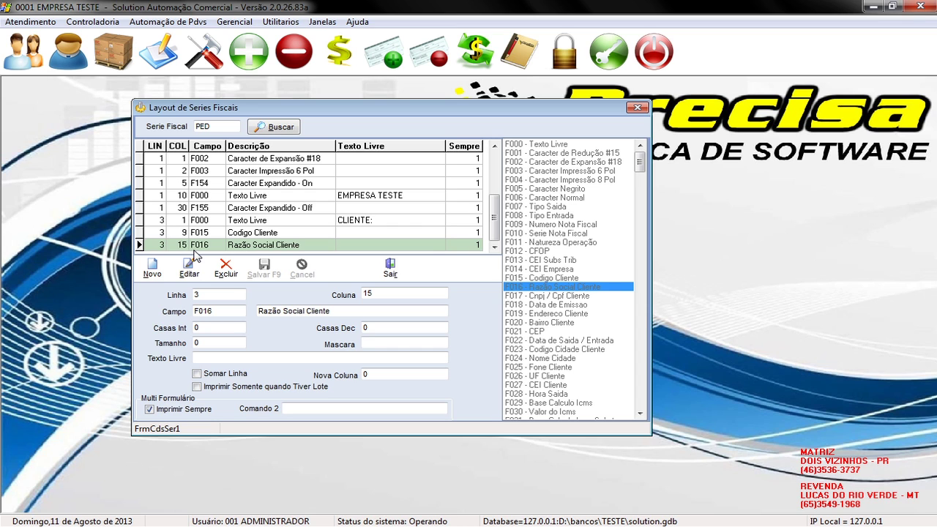
- Add field F000 (Texto Livre) with the text CPF/CNPJ: at line 3, column 47 of the layout and save it
click(161, 276)
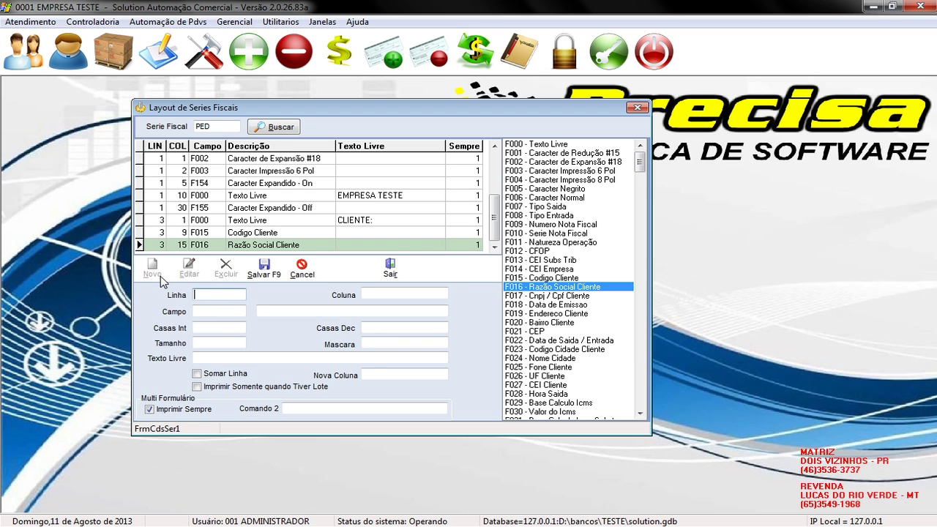
text(3)
click(404, 294)
text(47)
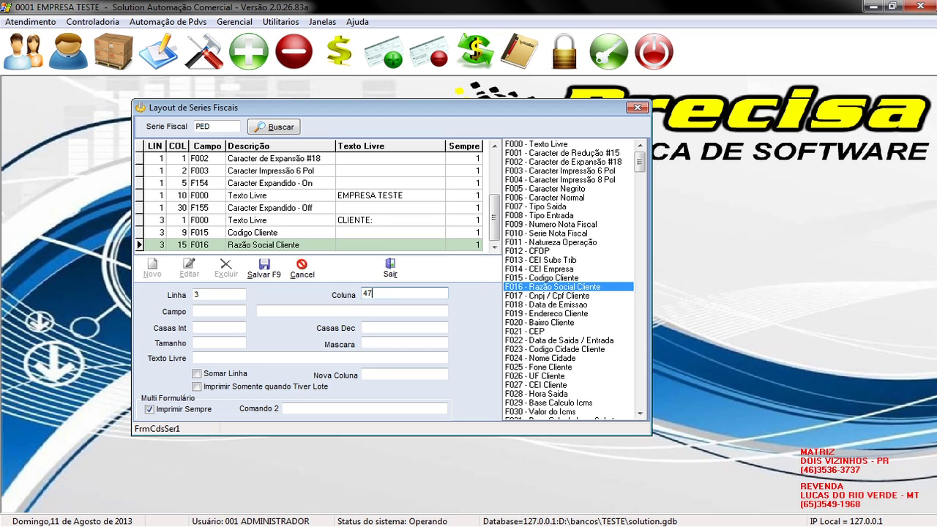
key(Return)
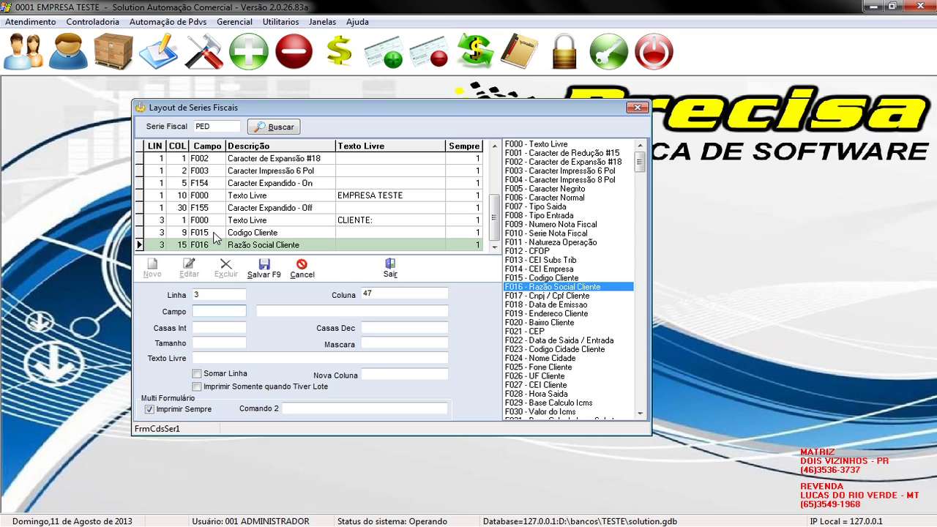
double_click(545, 145)
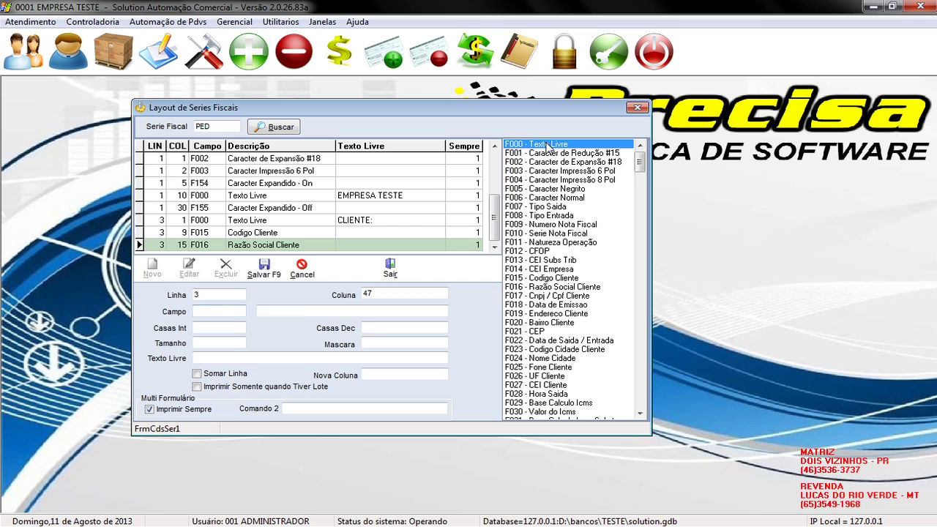
click(311, 358)
text(CPF)
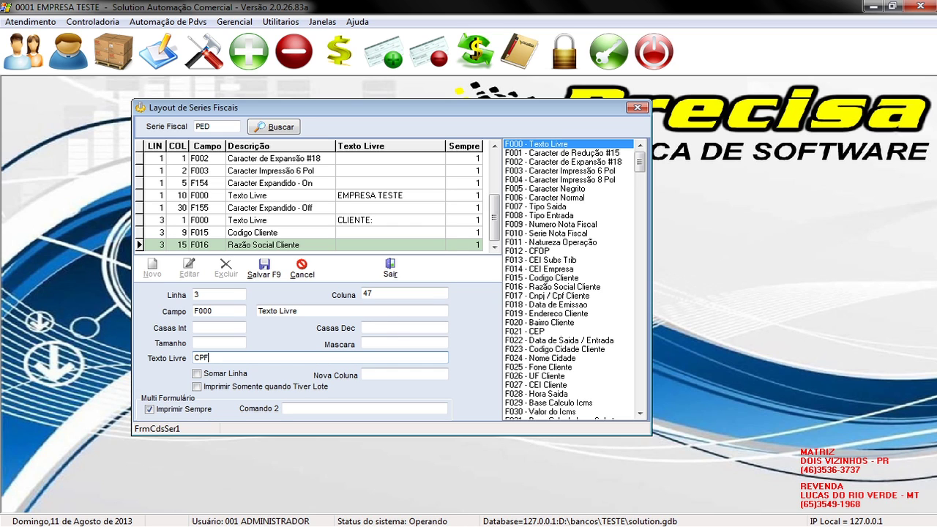
text(/CNPJ:)
key(Tab)
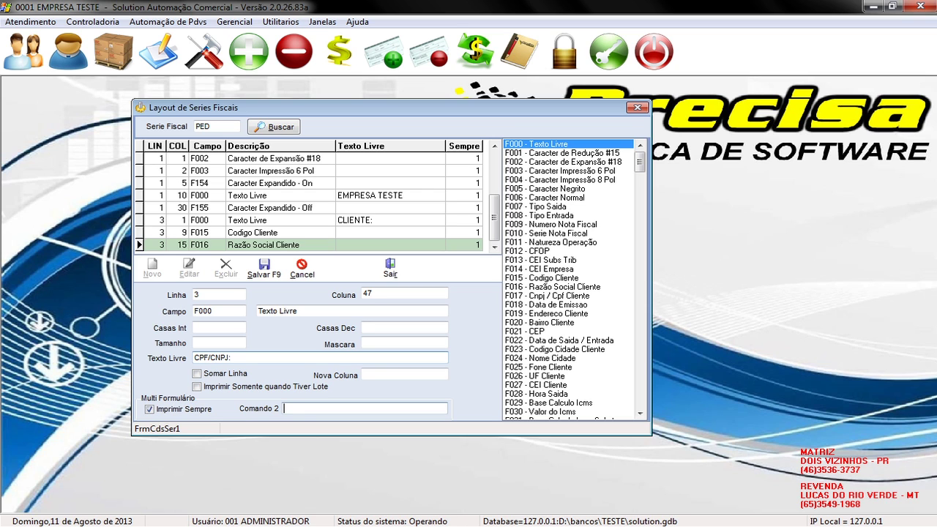
click(264, 268)
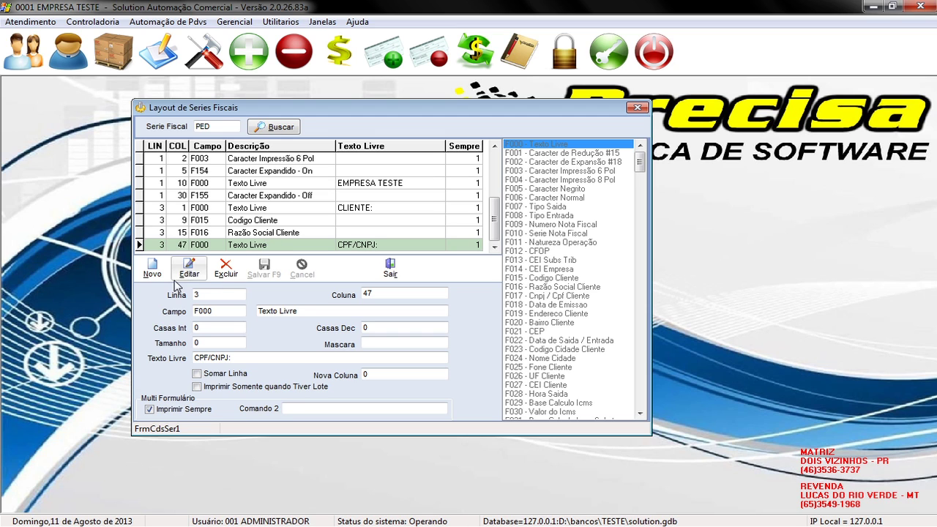
- Add field F017 (Cnpj / Cpf Cliente) at line 3, column 56 of the layout and save it
click(153, 270)
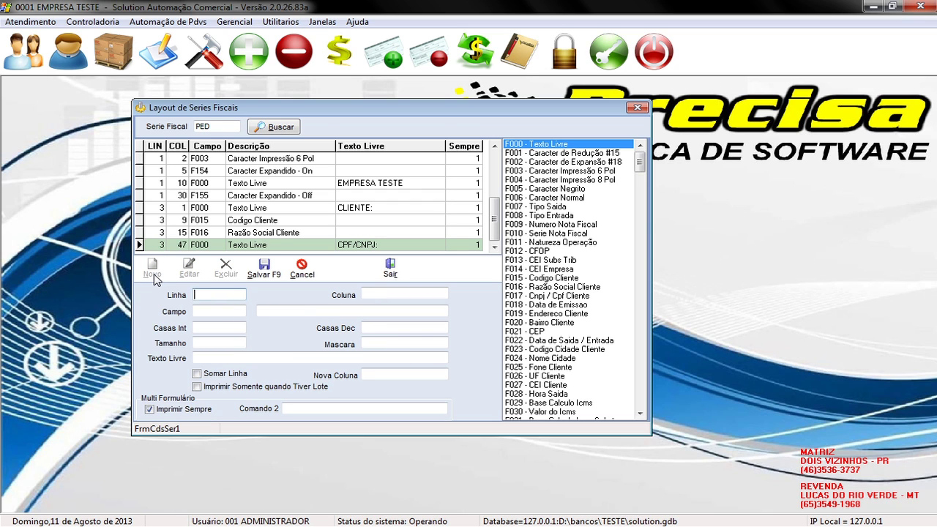
text(3)
click(404, 293)
text(56)
key(Tab)
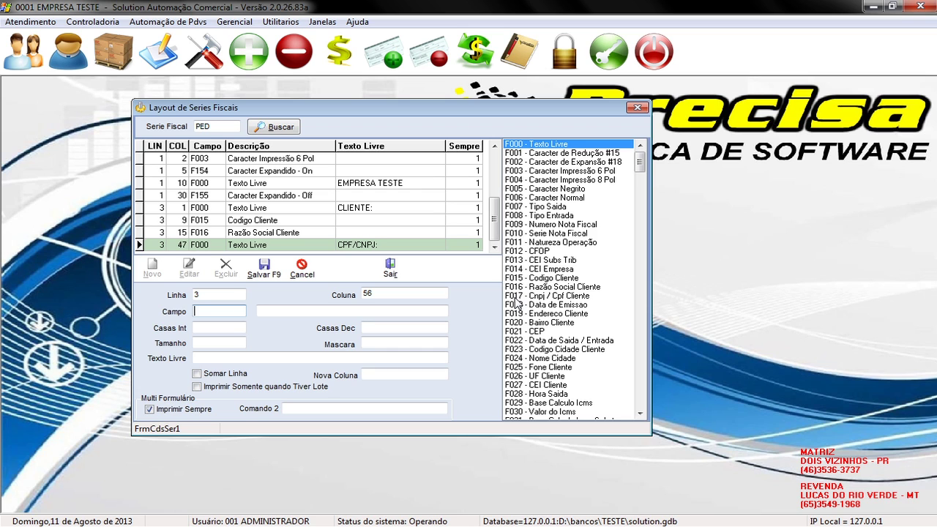
click(516, 297)
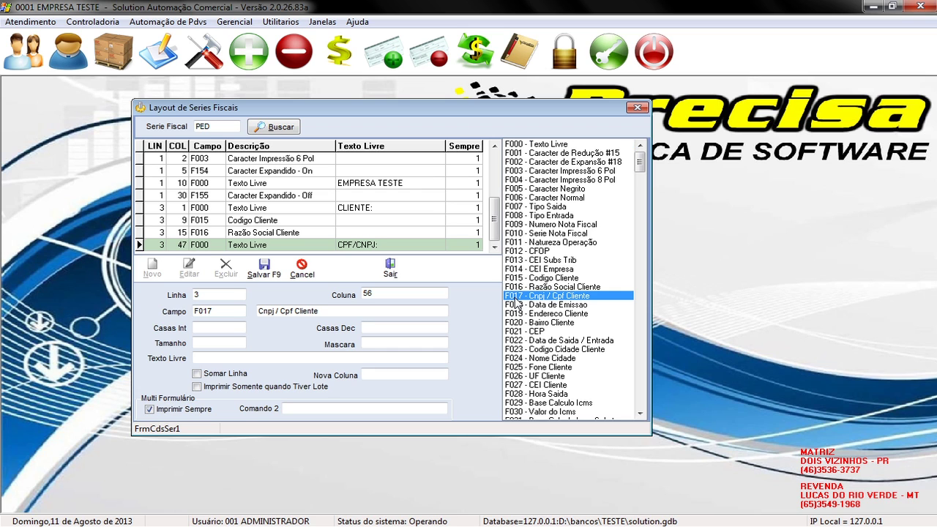
click(265, 274)
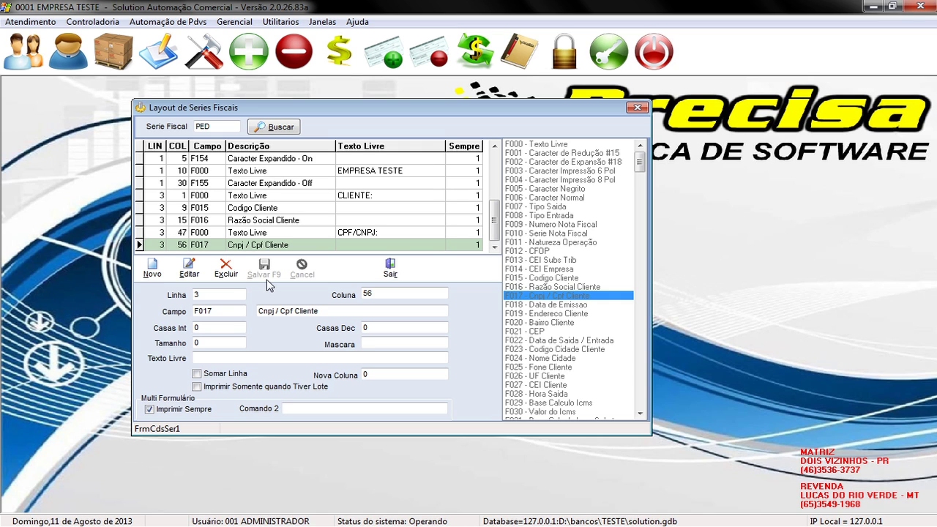
- Add field F018 (Data de Emissao) at line 3, column 71 of the layout and save it
click(150, 271)
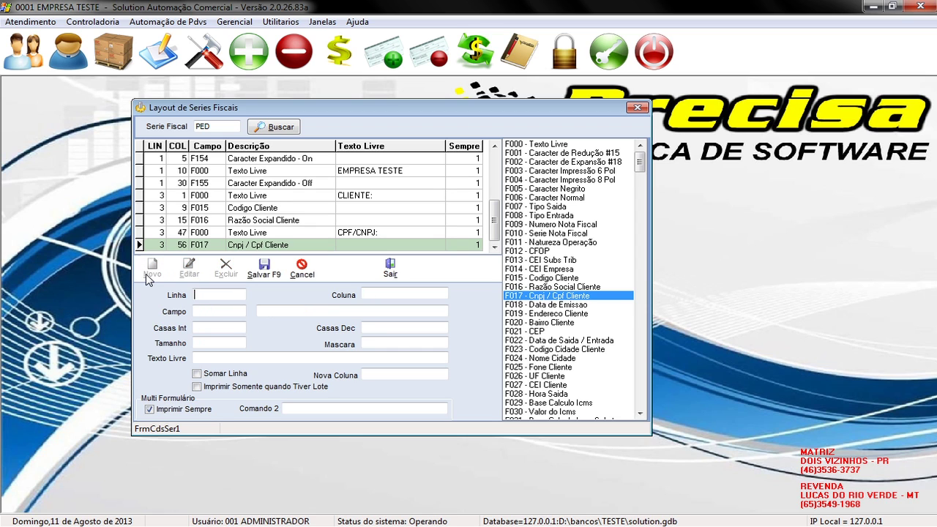
text(3)
key(Tab)
text(56)
key(Tab)
click(386, 294)
text(71)
key(Return)
double_click(522, 306)
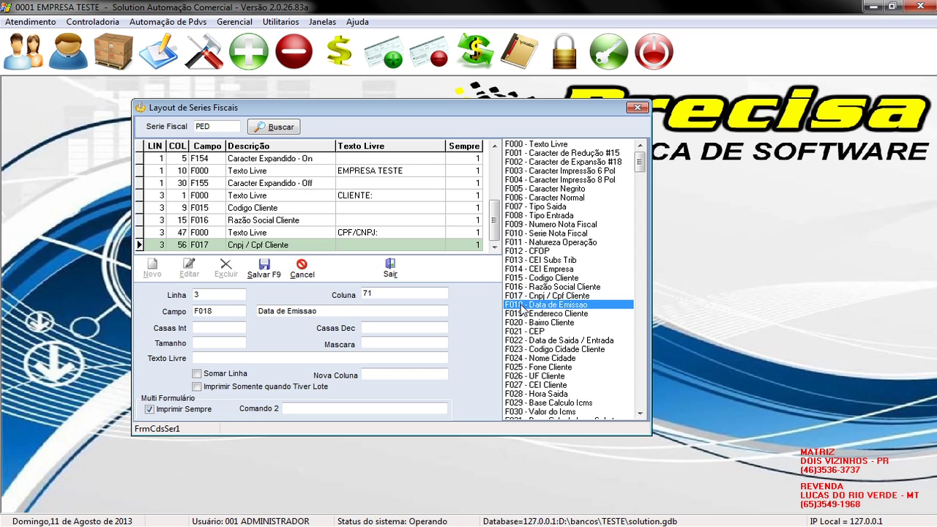
click(270, 269)
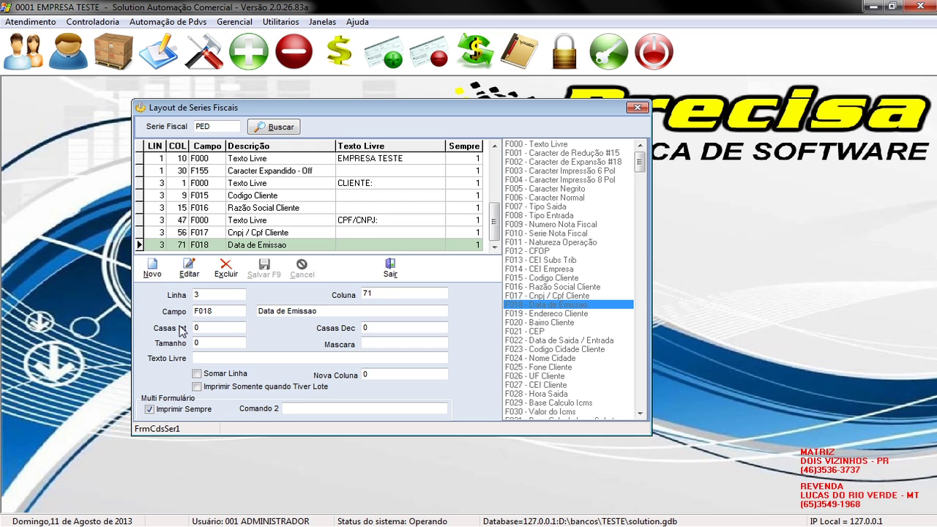
- Add field F000 (Texto Livre) with the text ENDERECO: at line 4, column 1 of the layout and save it
click(152, 270)
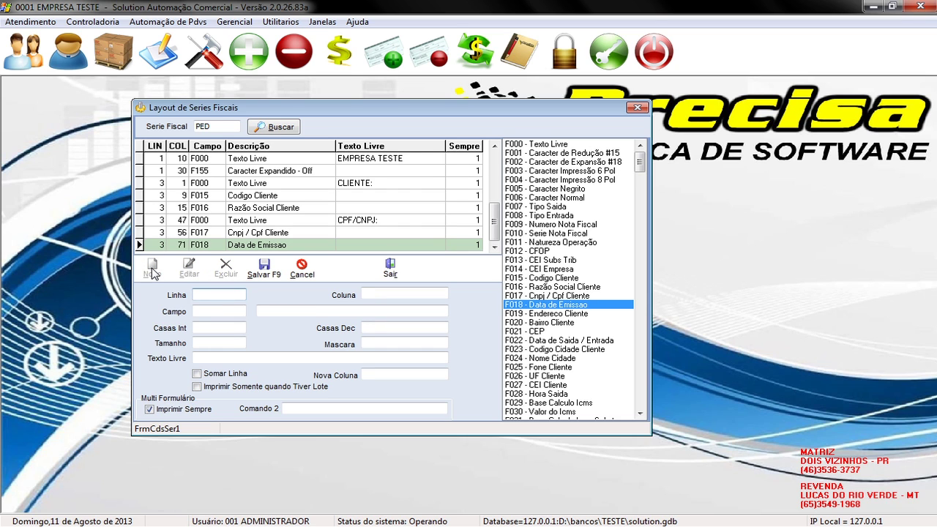
text(4)
key(Return)
text(1)
key(Return)
click(535, 145)
key(Return)
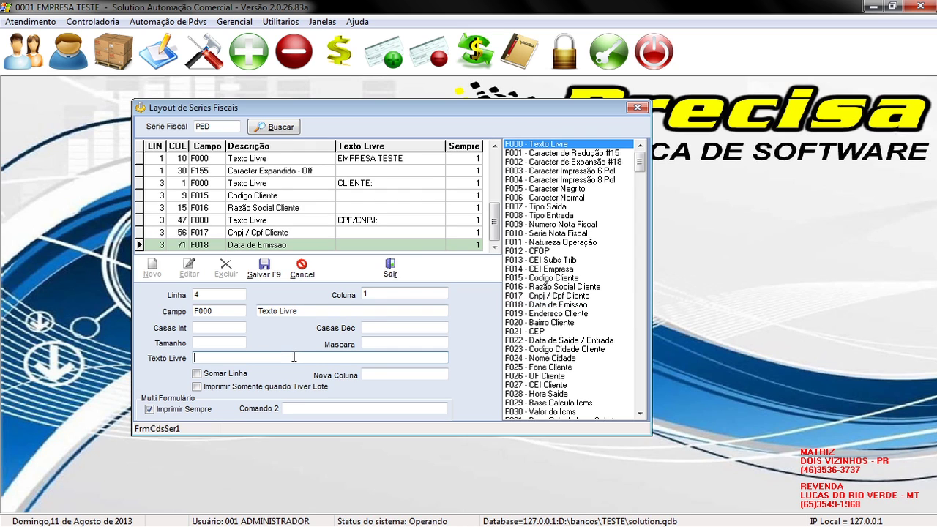
text(ENDERECO:)
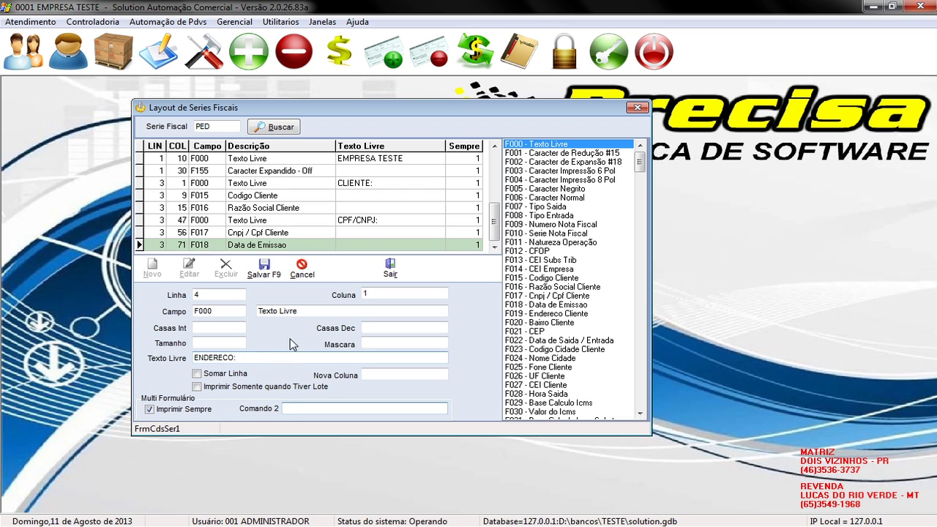
click(275, 275)
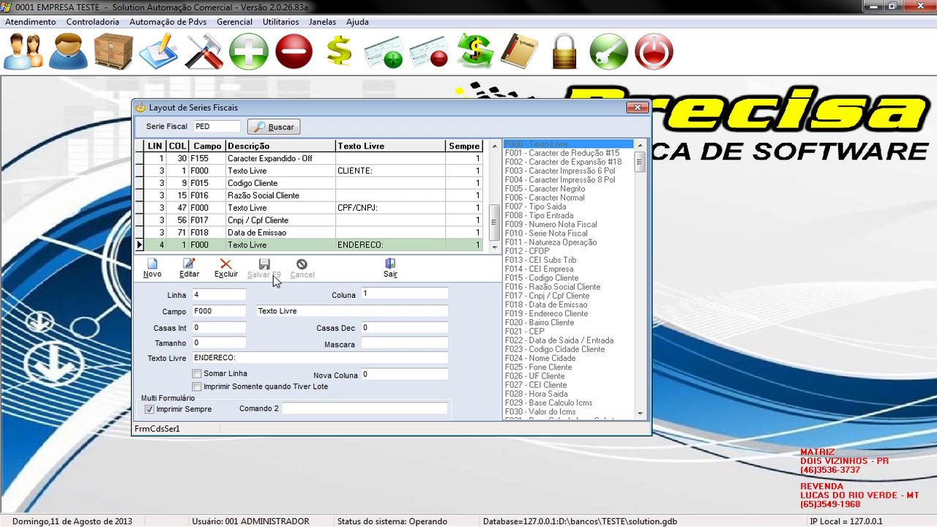
- Add field F019 (Endereco Cliente) at line 4, column 10 of the layout and save it
click(153, 270)
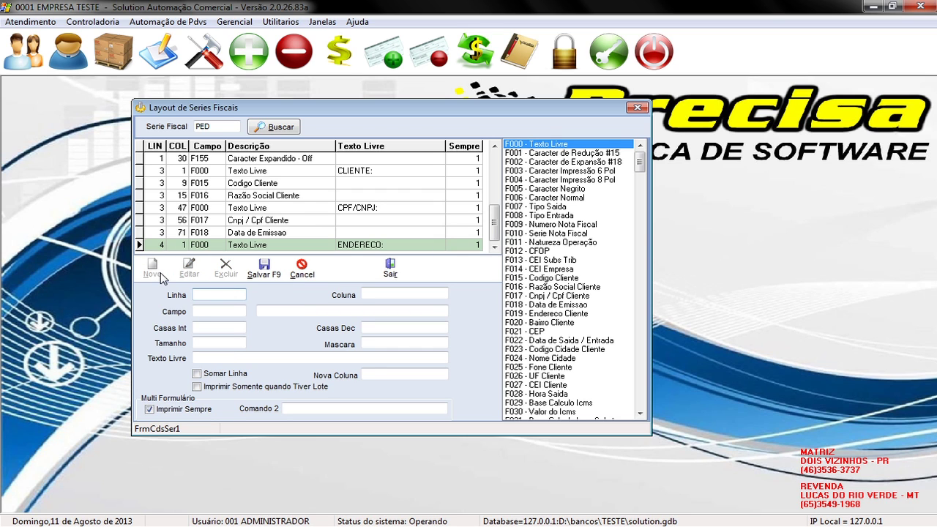
text(4)
key(Tab)
text(10)
key(Return)
click(519, 315)
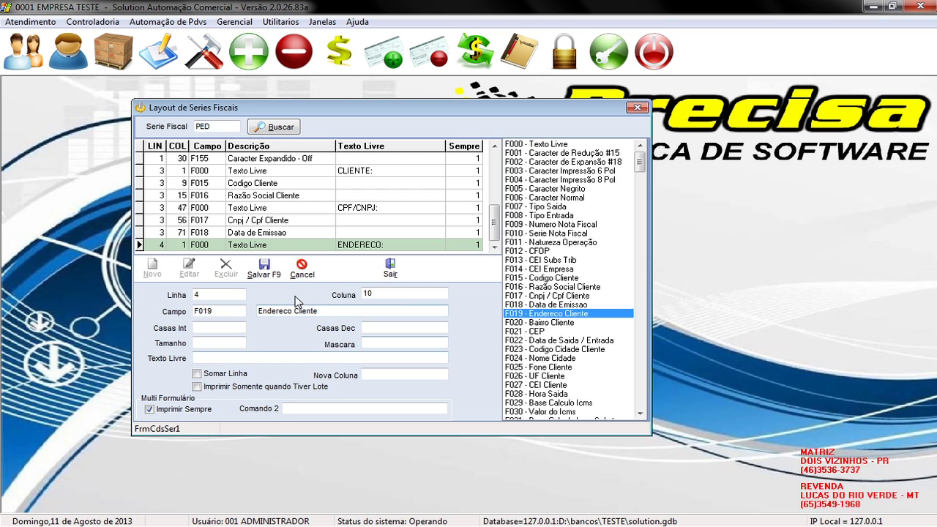
click(265, 271)
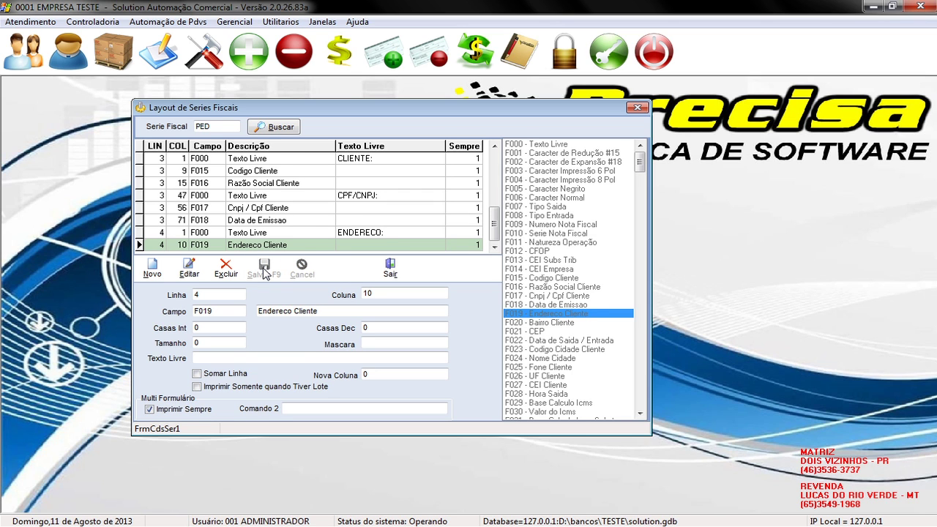
- Add field F000 (Texto Livre) with the text N: at line 4, column 39 of the layout and save it
click(152, 268)
text(4)
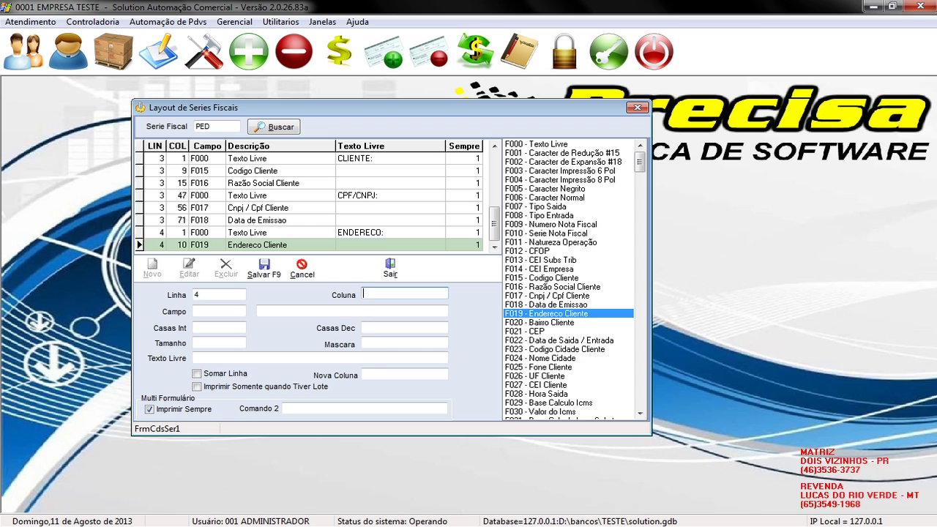
text(39)
key(Tab)
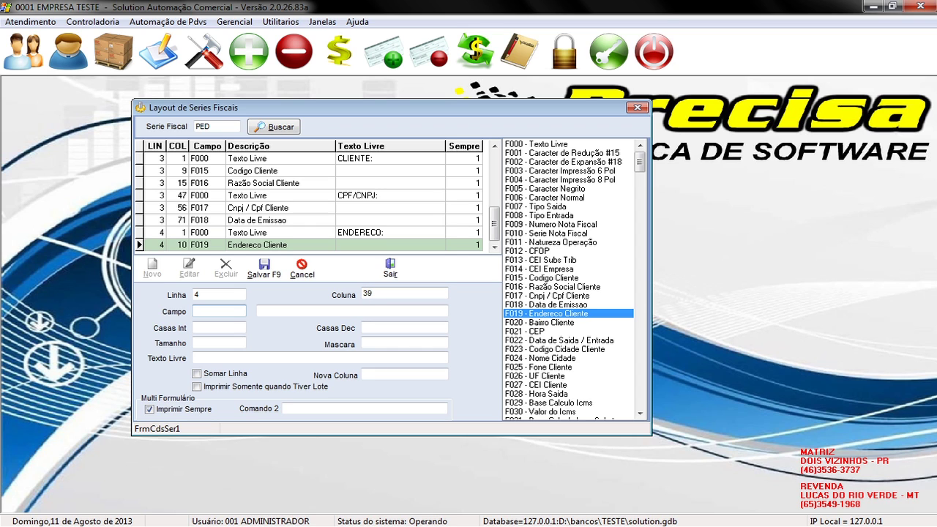
double_click(549, 144)
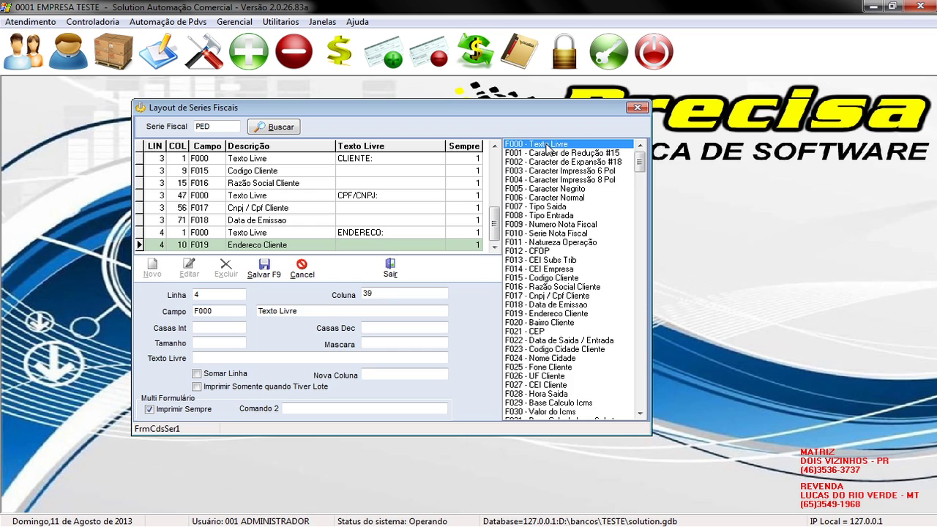
click(297, 358)
text(N)
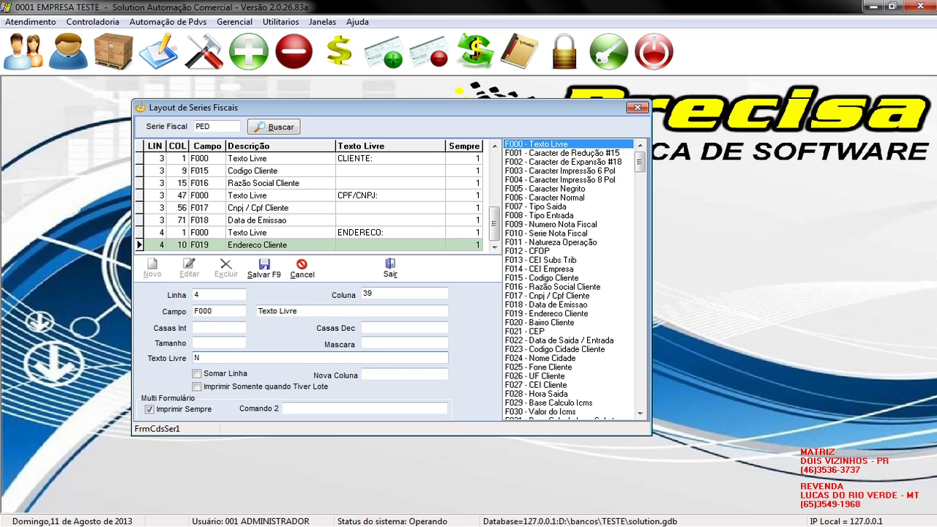
text(:)
key(Tab)
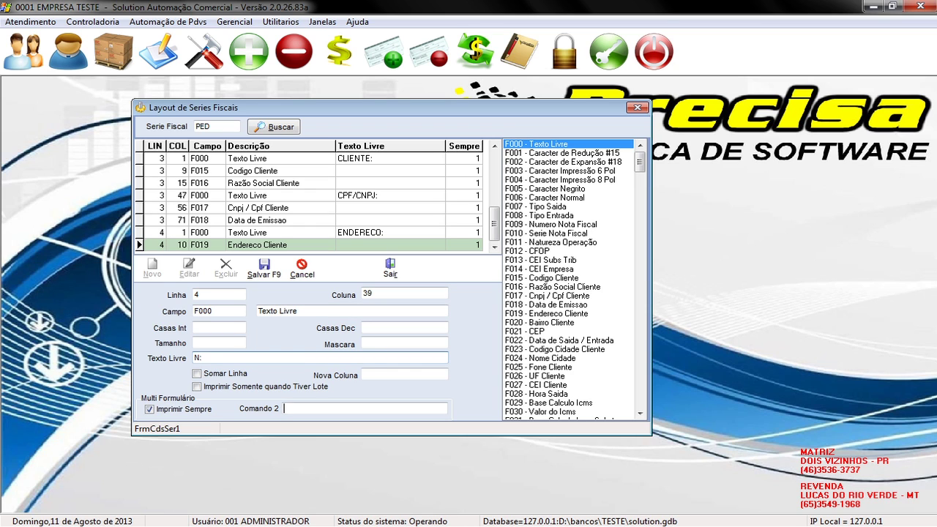
click(270, 279)
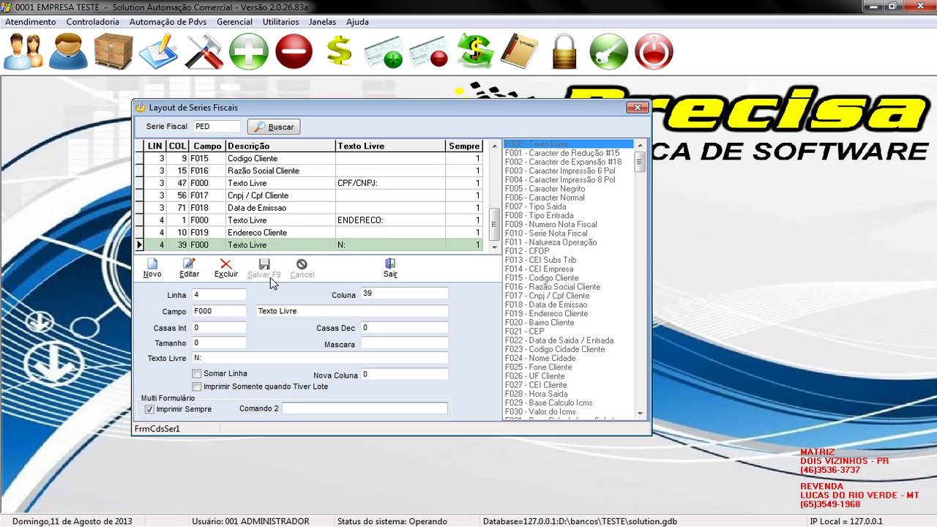
- Add field F223 (Numero End Cadastro Cliente) at line 4, column 41 of the layout and save it
click(155, 267)
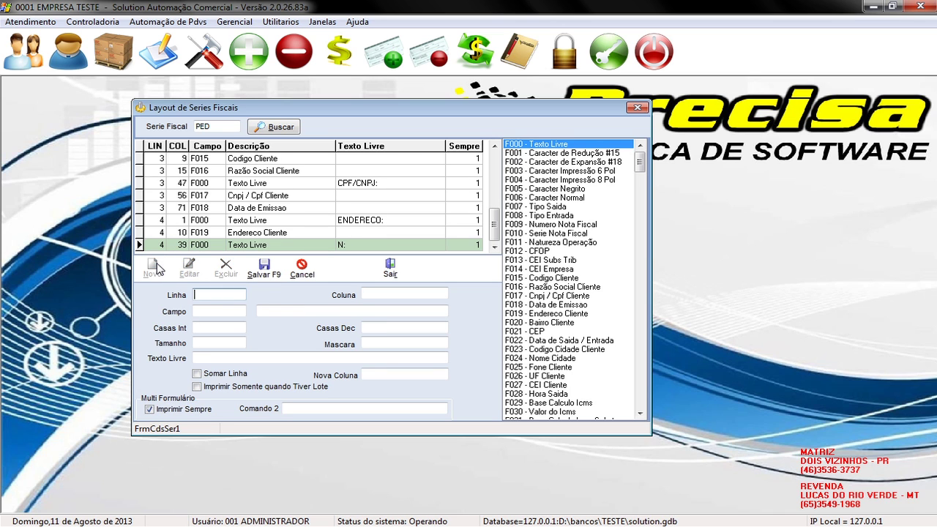
text(4)
key(Tab)
text(41)
key(Tab)
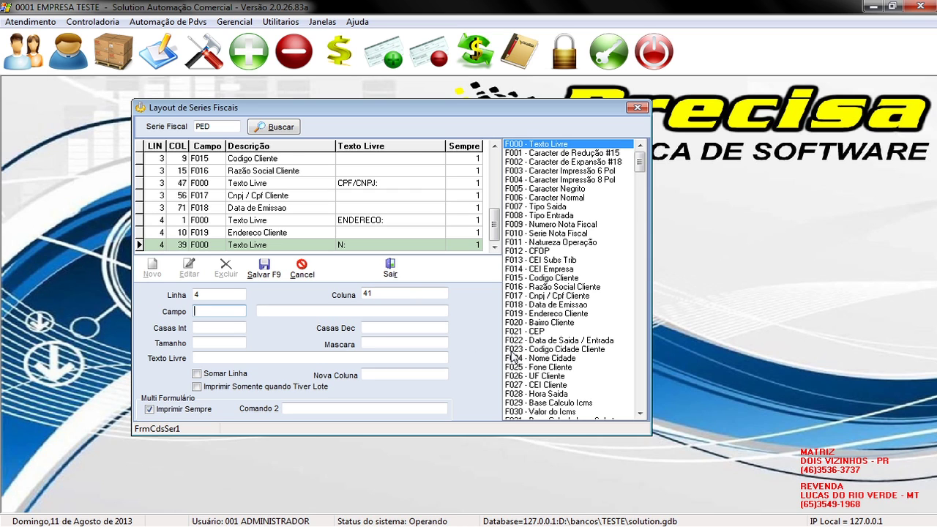
drag(640, 163, 642, 303)
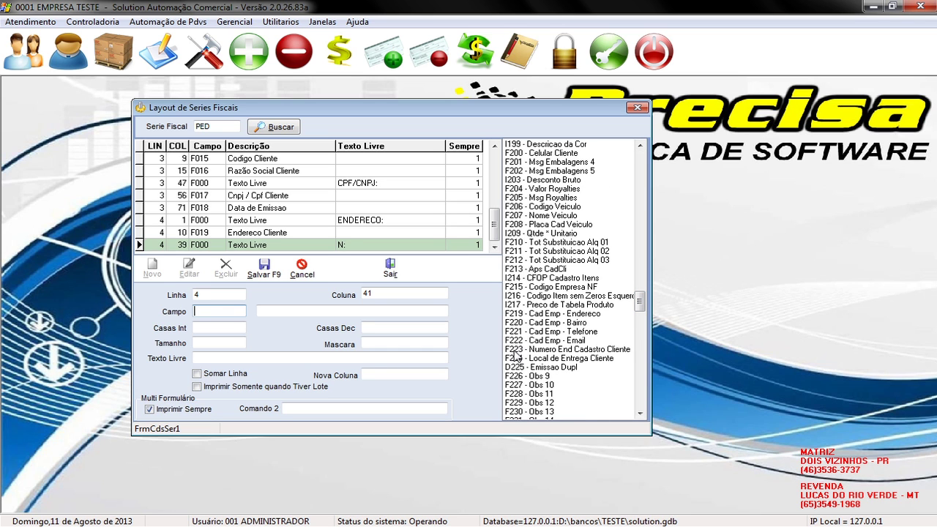
double_click(568, 351)
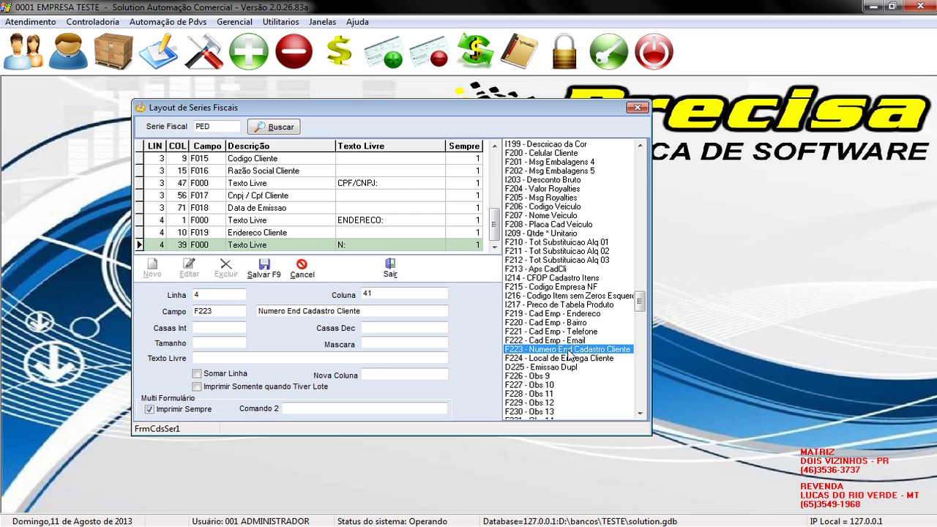
click(265, 268)
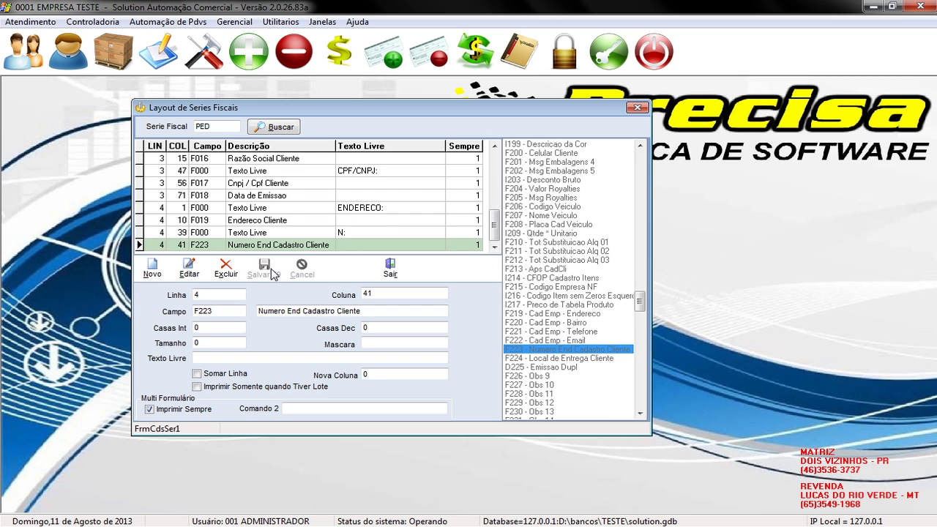
- Add field F020 (Bairro Cliente) at line 4, column 52 of the layout and save it
click(152, 268)
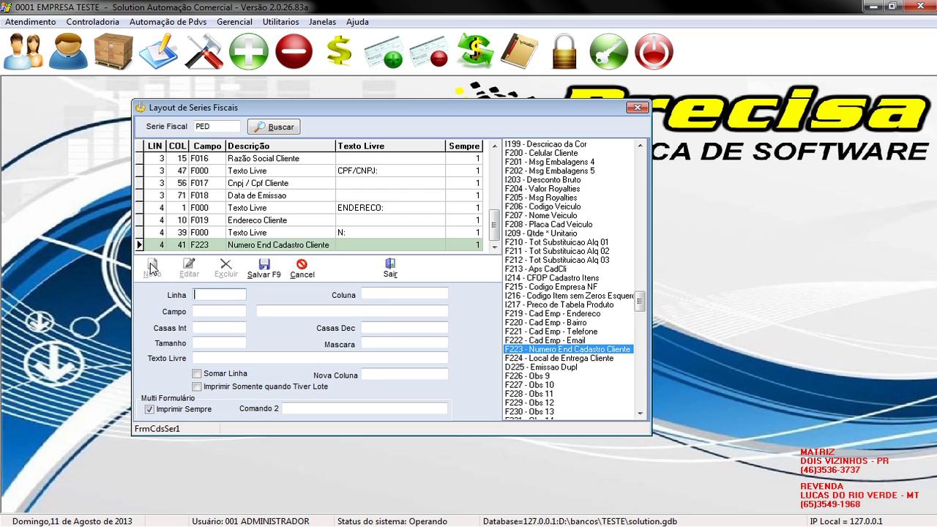
text(4)
key(Tab)
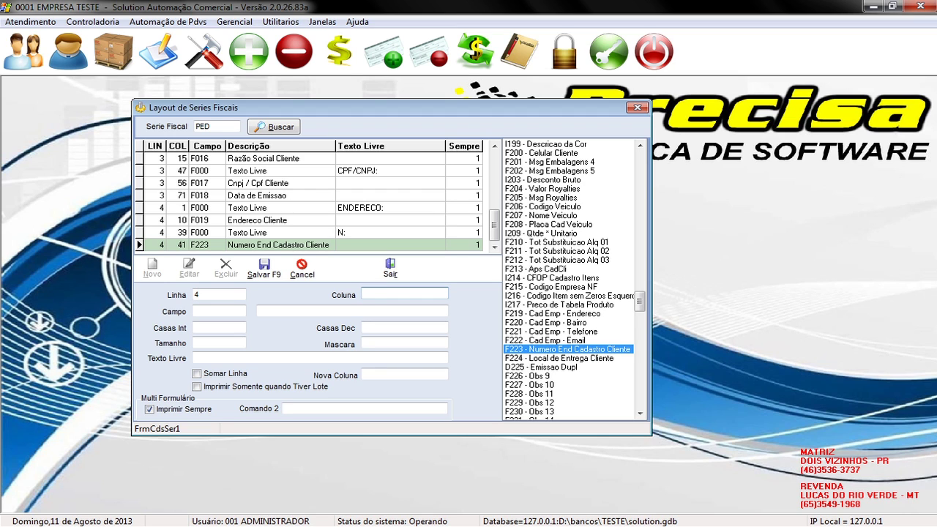
text(52)
key(Tab)
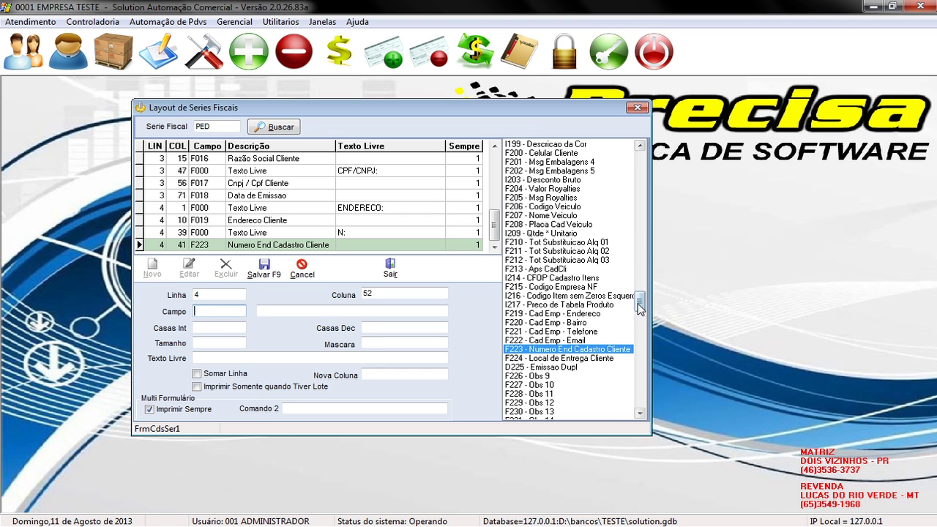
drag(639, 306, 640, 166)
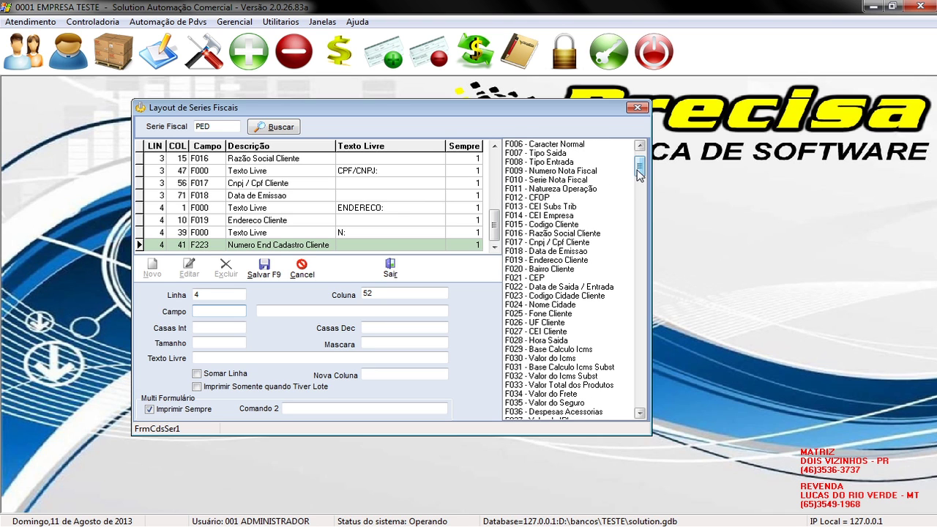
double_click(553, 270)
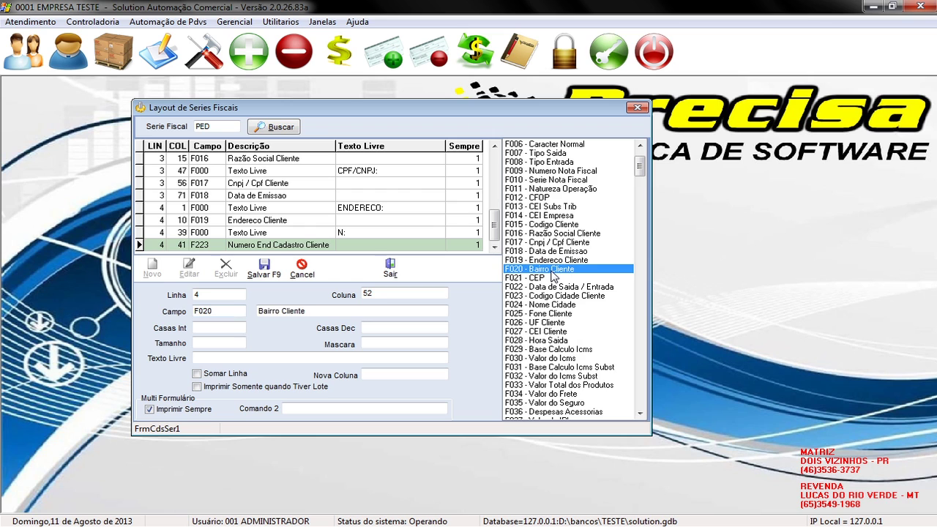
click(265, 271)
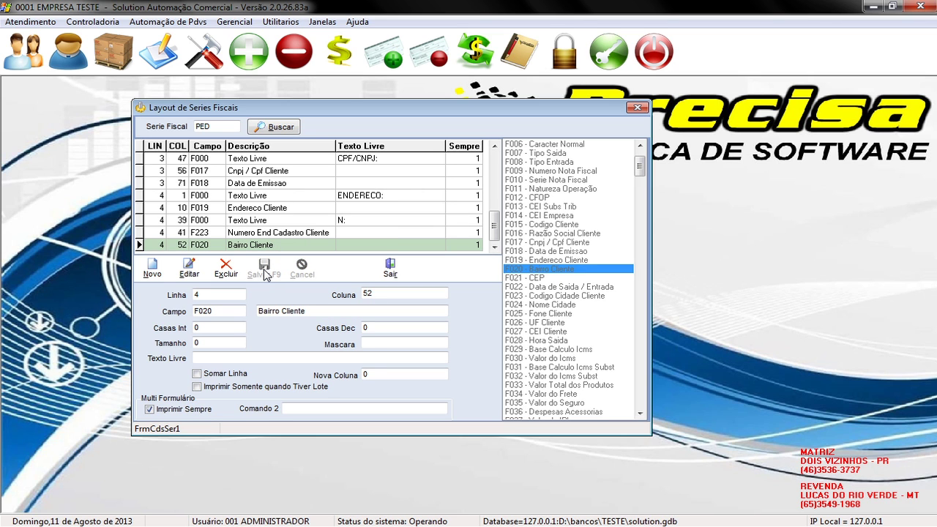
- Add field F028 (Hora Saida) at line 4, column 71 of the layout and save it
click(156, 277)
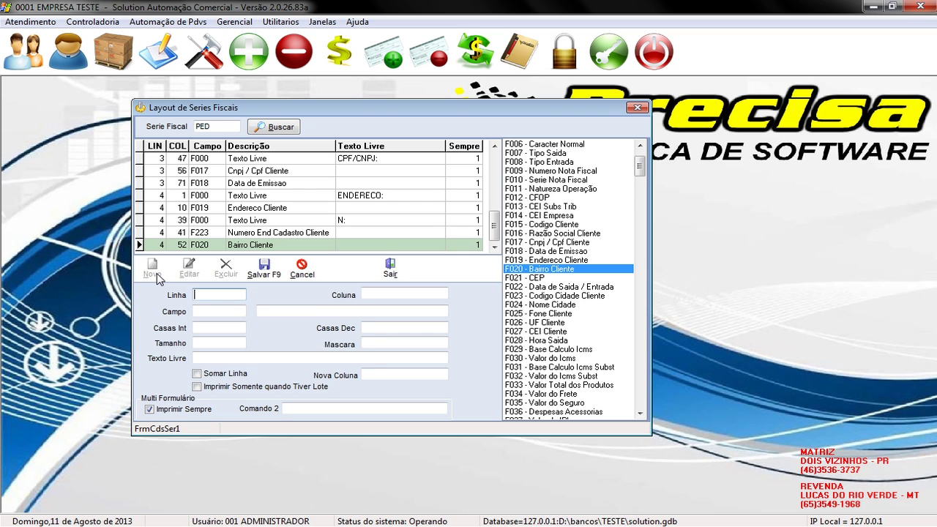
text(4)
key(Tab)
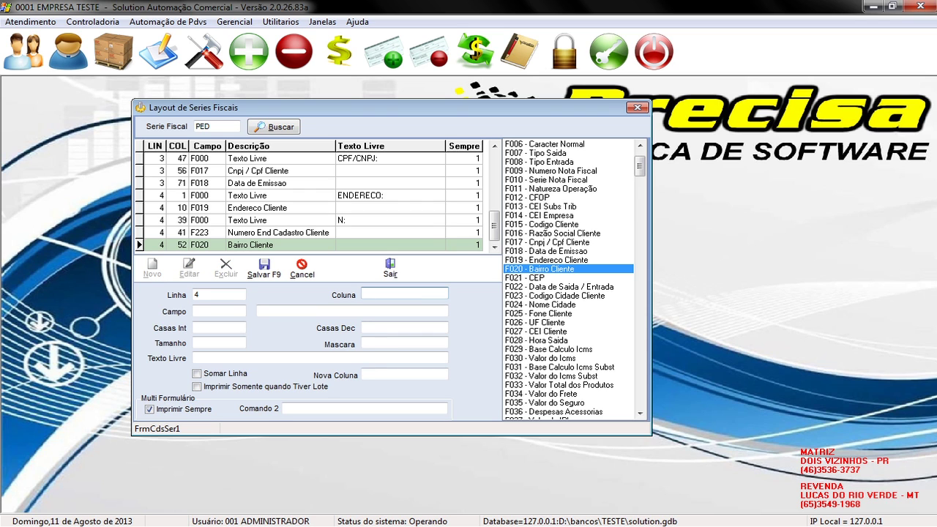
text(71)
key(Tab)
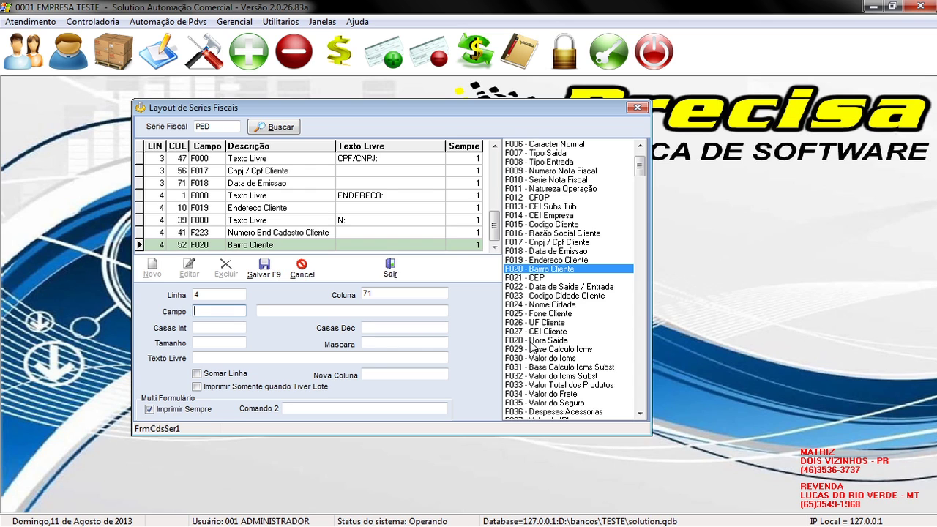
click(542, 341)
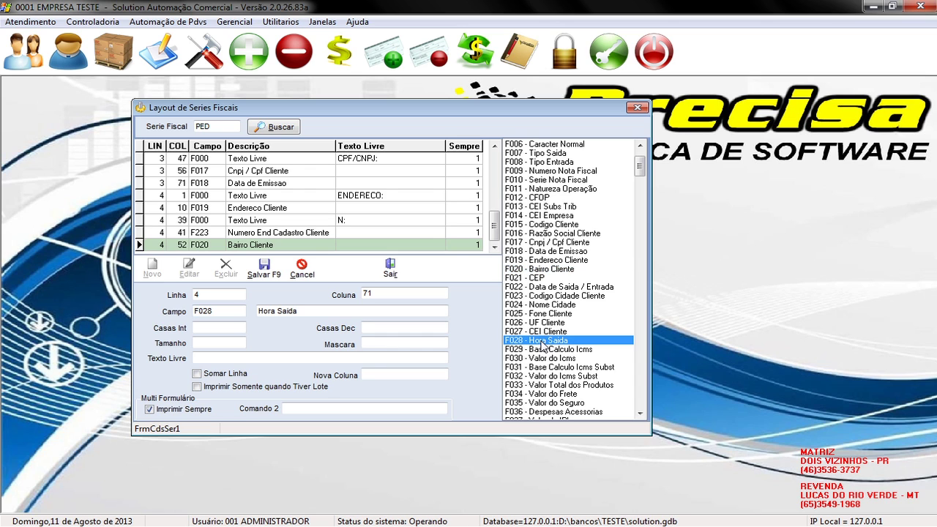
click(273, 271)
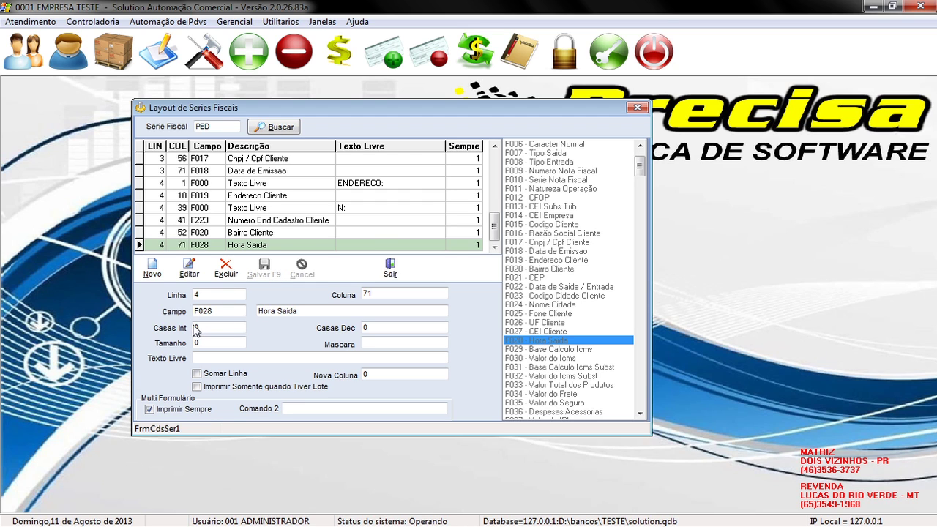
- Add field F000 (Texto Livre) with the text CIDADE: at line 5, column 1 of the layout and save it
click(161, 272)
text(5)
key(Tab)
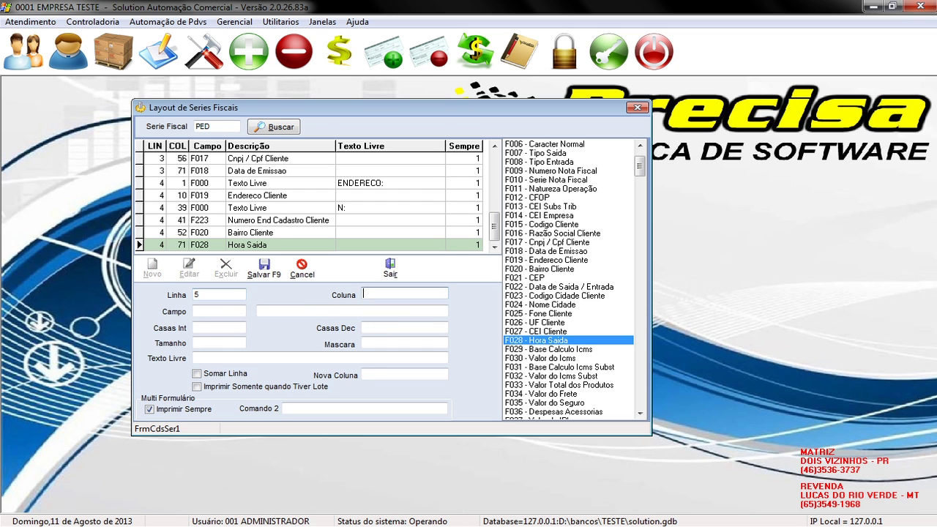
text(1)
key(Tab)
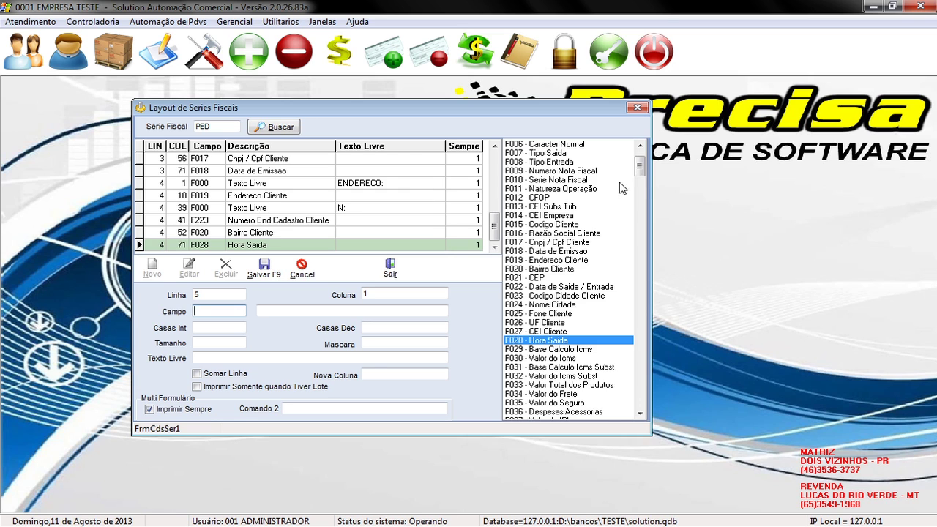
drag(639, 172, 638, 154)
double_click(585, 144)
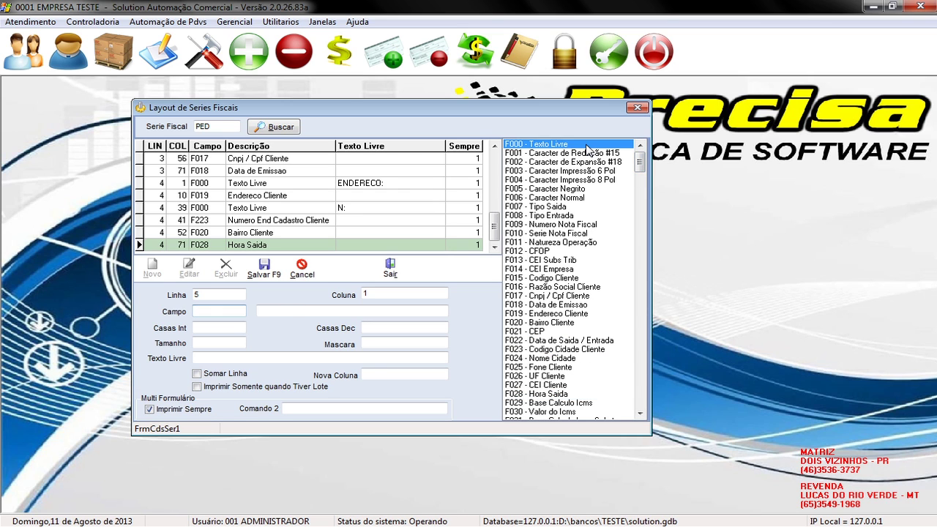
click(341, 357)
text(CISA)
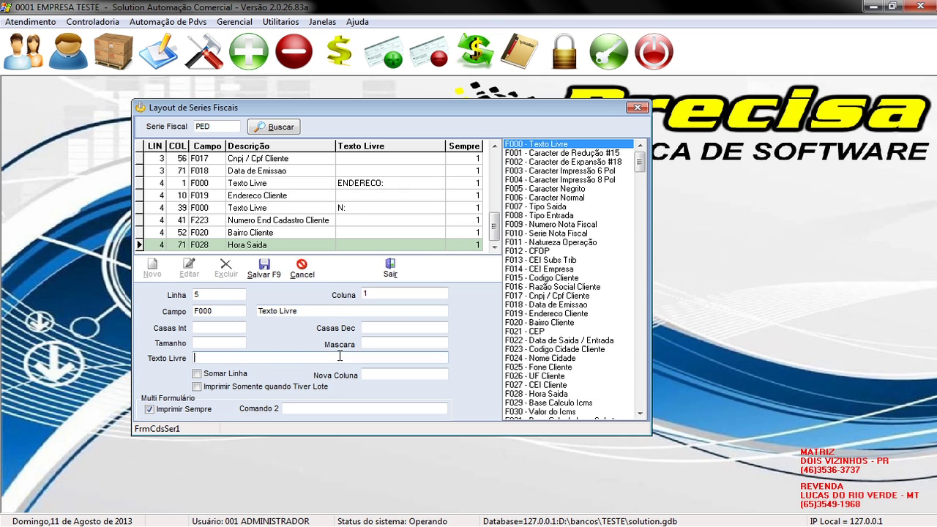
key(BackSpace)
key(BackSpace)
text(DADE:)
key(Return)
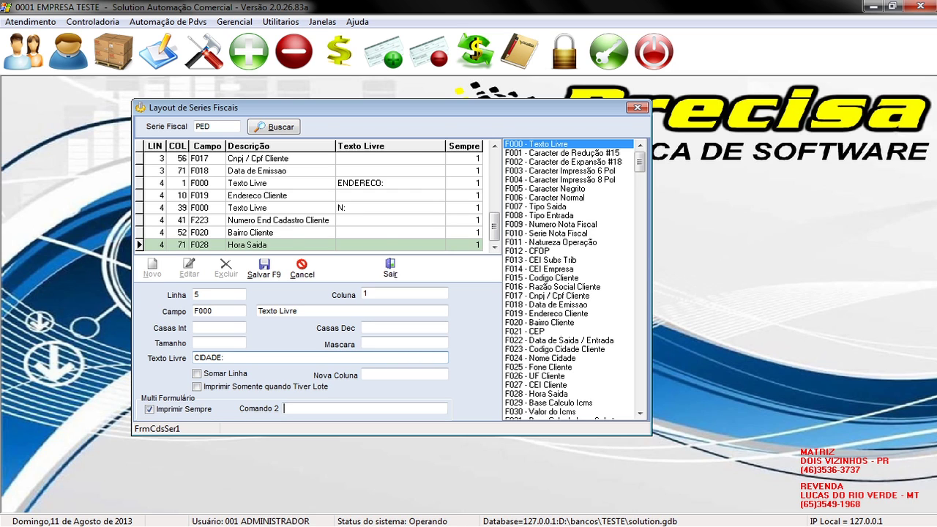
click(266, 269)
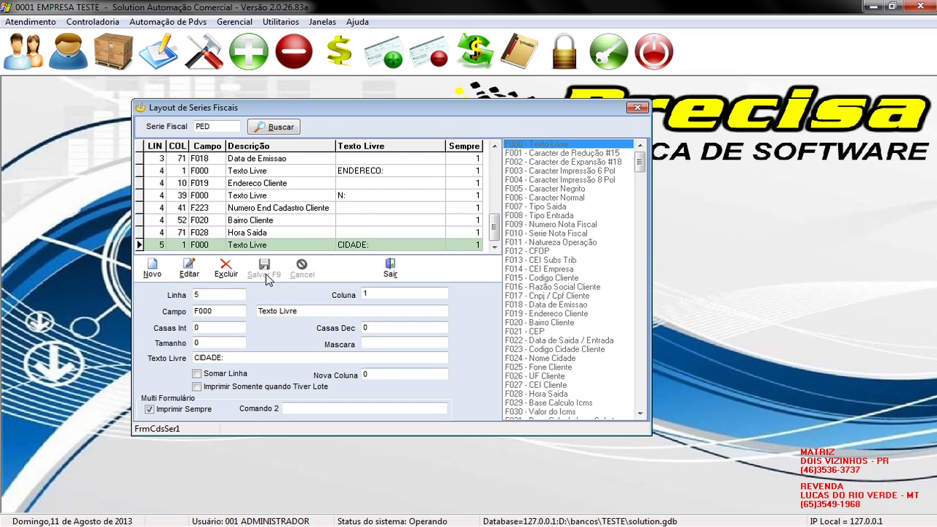
- Add field F024 (Nome Cidade) at line 5, column 8 of the layout and save it
click(154, 270)
text(5)
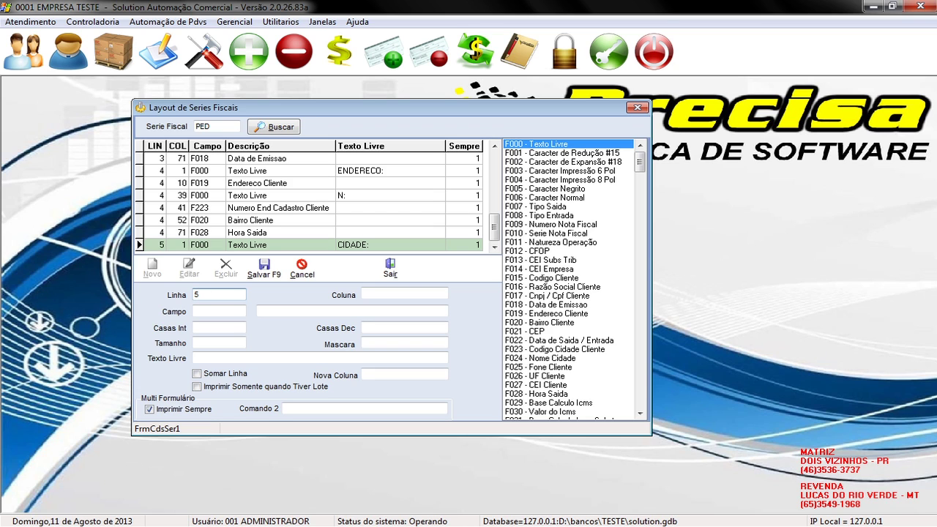
key(Tab)
text(8)
key(Tab)
double_click(527, 359)
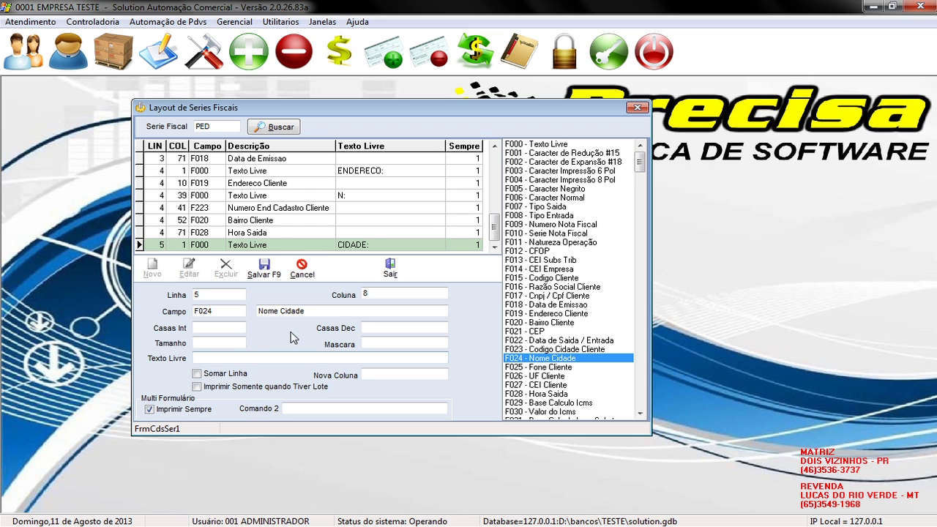
click(265, 268)
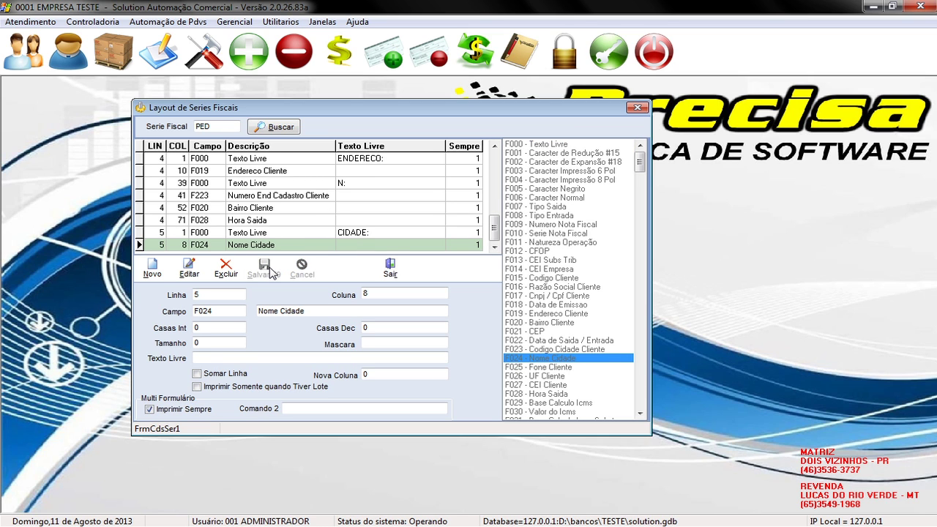
- Add field F000 (Texto Livre) with the text TELEFONE: at line 5, column 34 of the layout and save it
click(163, 274)
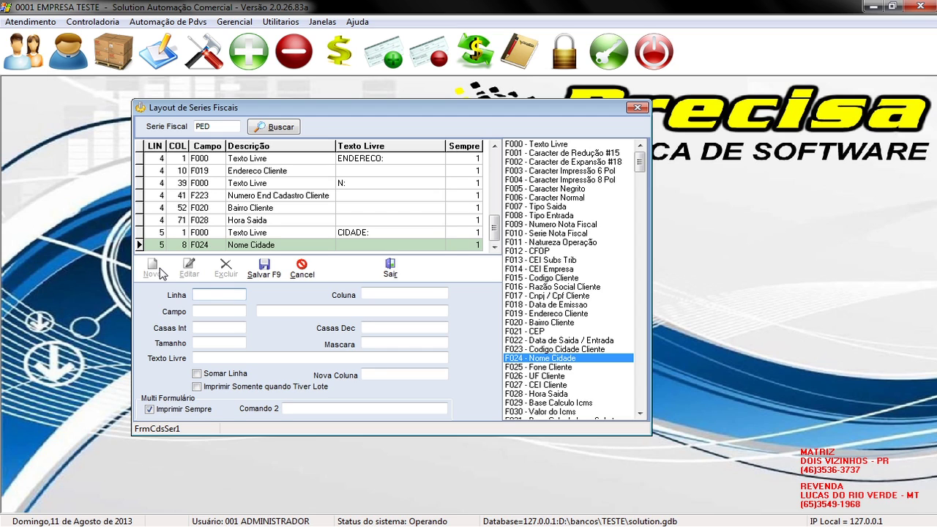
text(5)
key(Return)
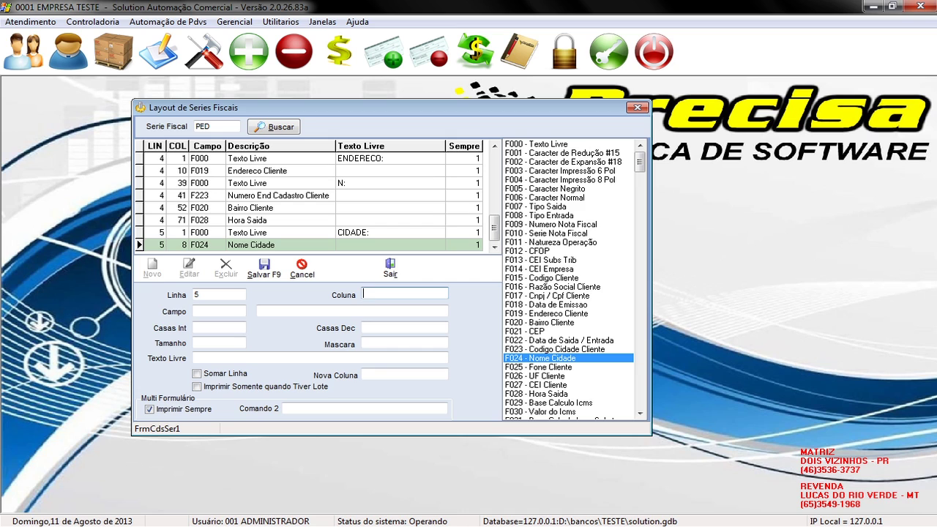
text(34)
key(Return)
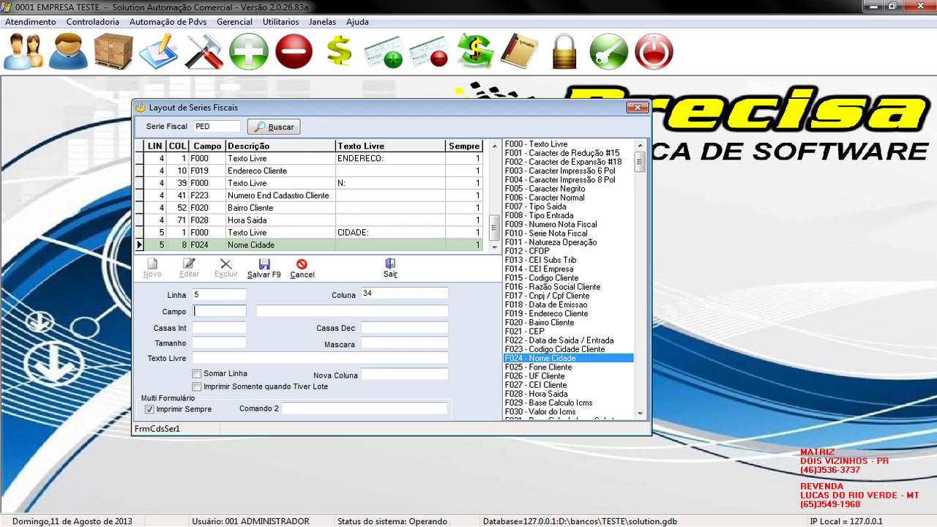
double_click(553, 144)
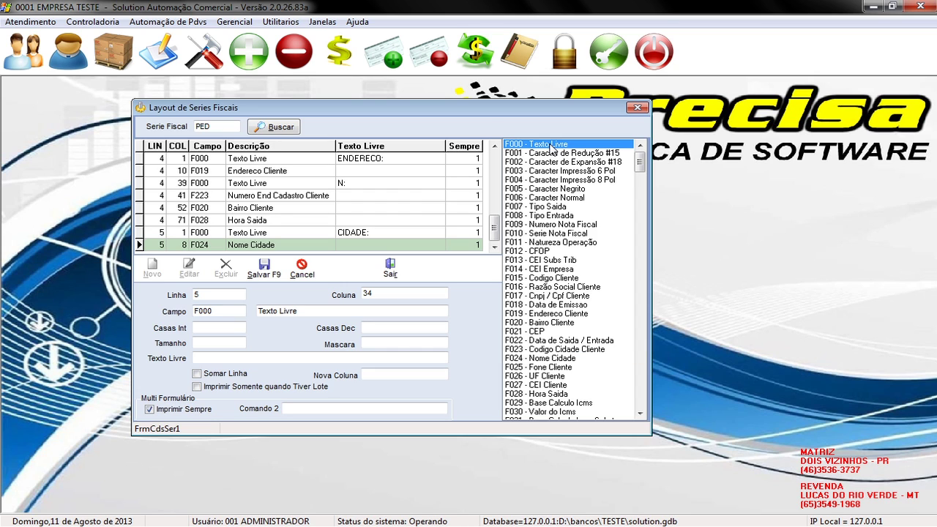
click(200, 360)
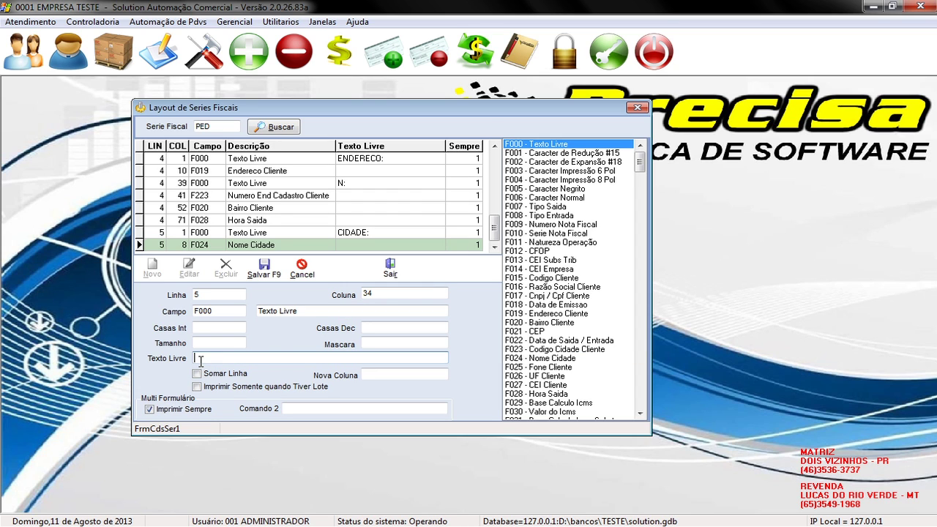
text(TELEFONE:)
key(Tab)
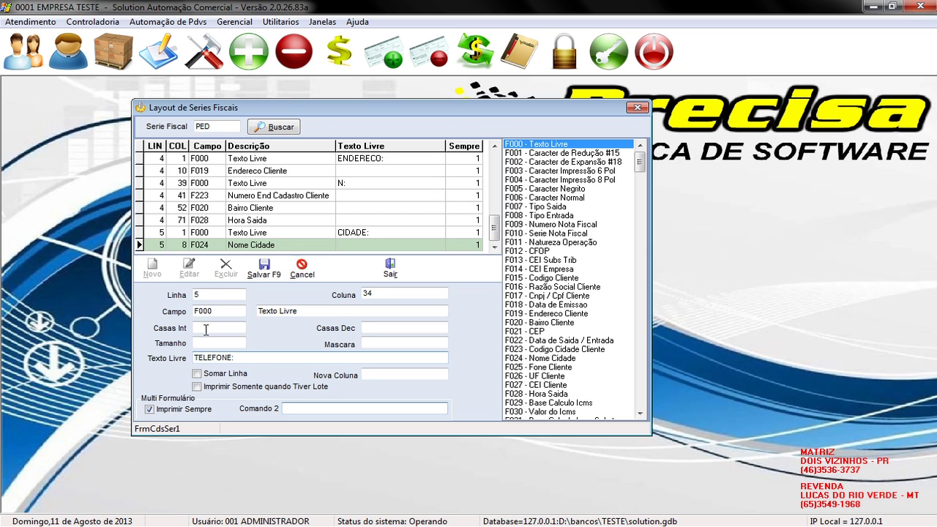
click(264, 268)
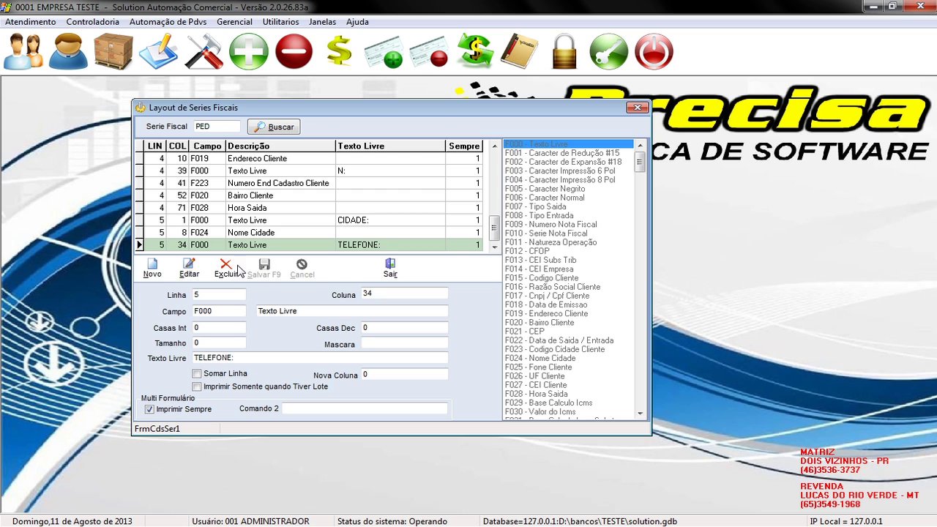
- Add field F025 (Fone Cliente) at line 5, column 43 of the layout and save it
click(154, 269)
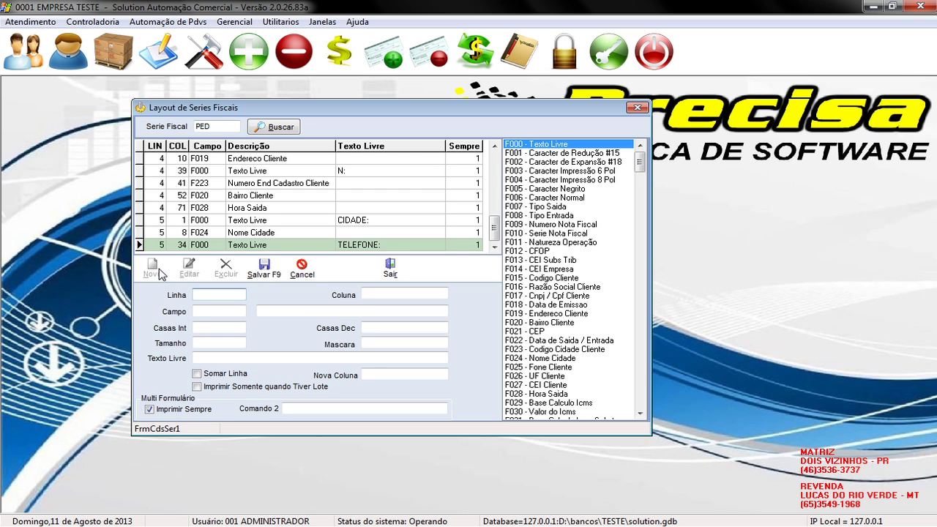
text(5)
key(Return)
text(43)
key(Return)
double_click(542, 367)
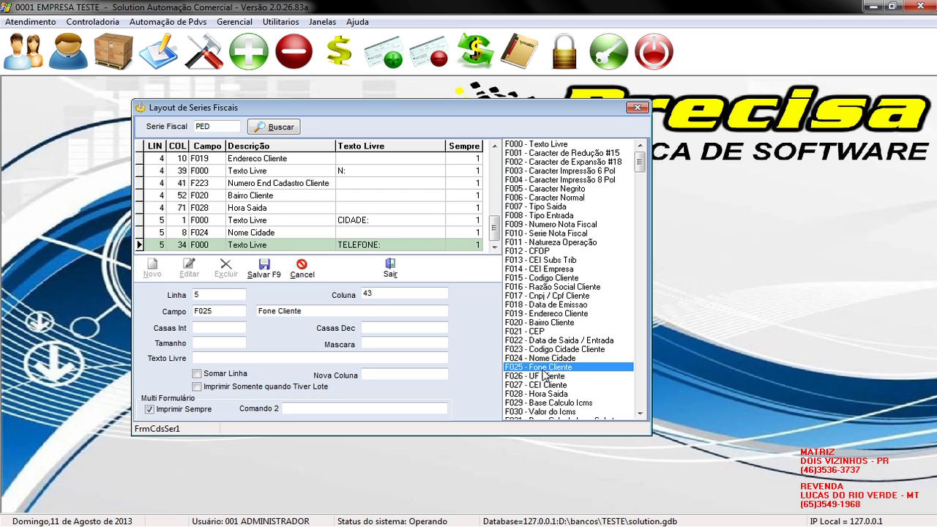
click(266, 270)
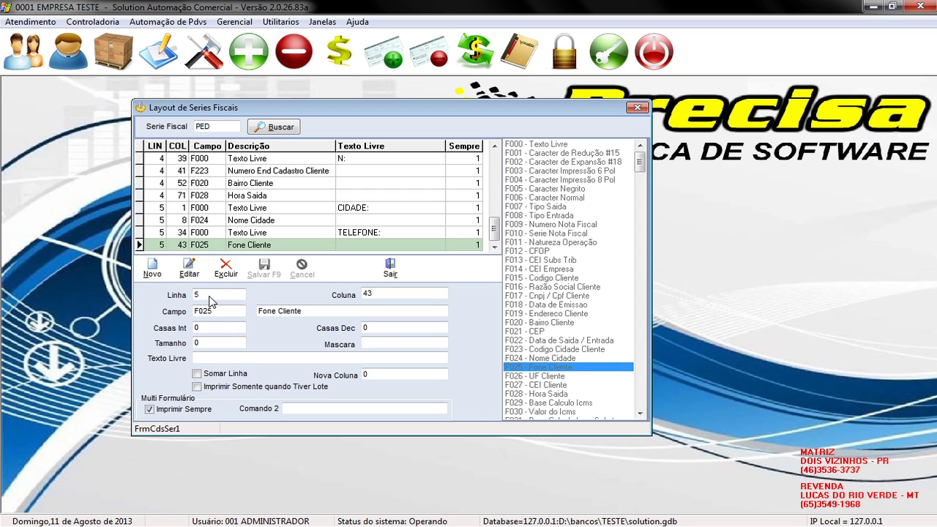
- Add field F027 (CEI Cliente) at line 5, column 59 of the layout and save it
click(152, 269)
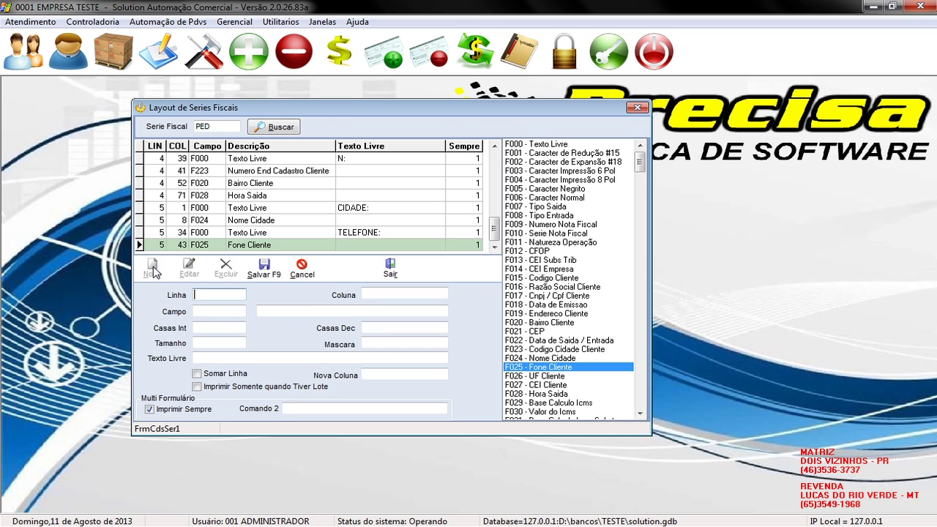
text(5)
key(Tab)
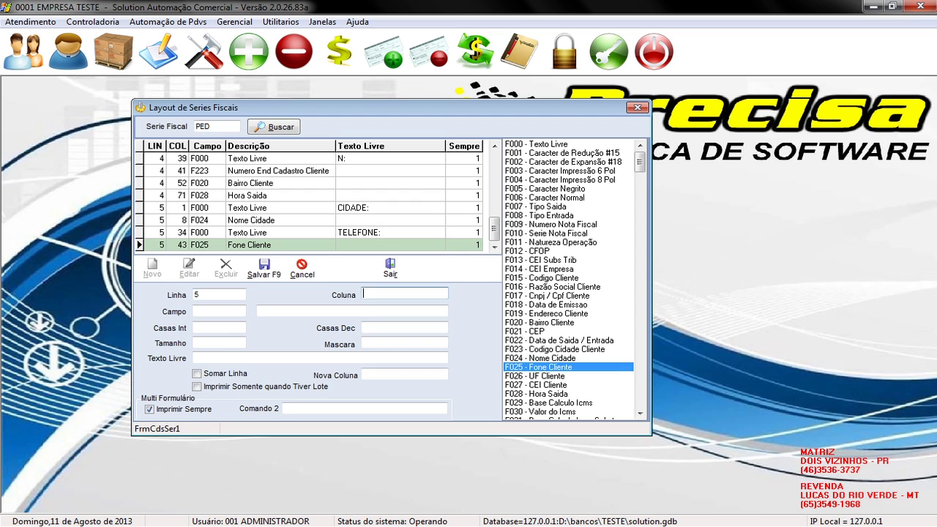
text(59)
key(Tab)
double_click(517, 386)
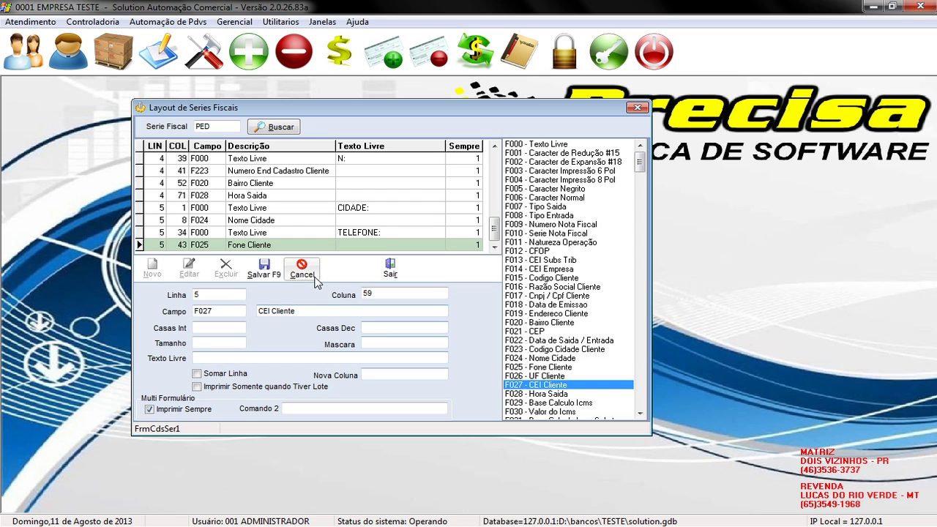
click(265, 268)
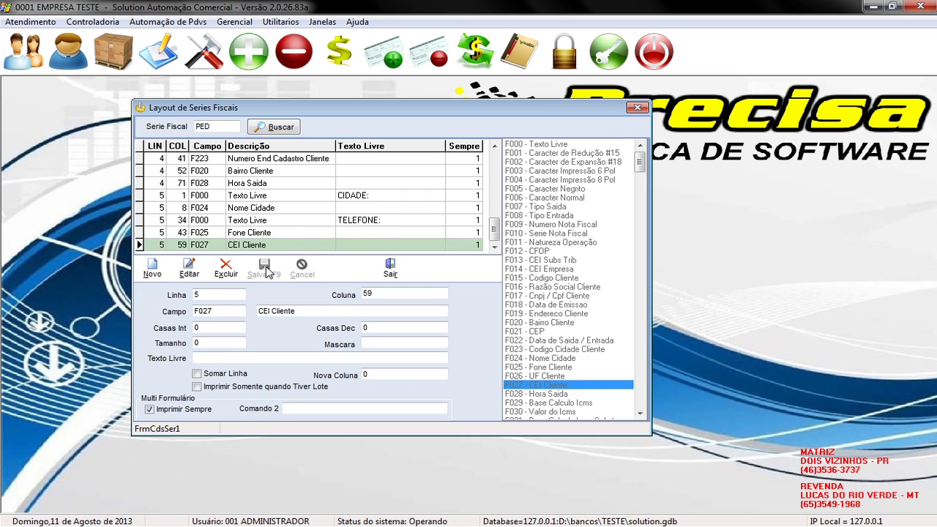
- Add field F026 (UF Cliente) at line 5, column 69 of the layout and save it
click(153, 269)
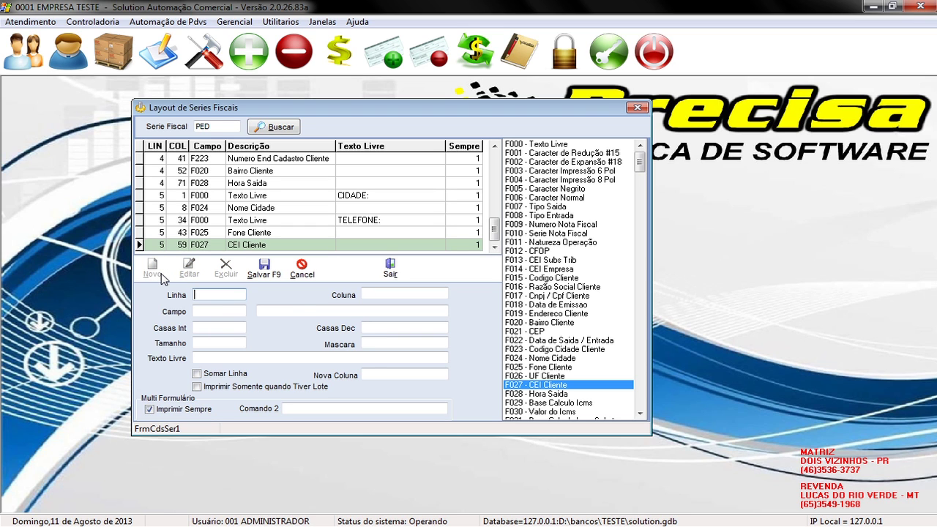
text(5)
key(Tab)
text(69)
key(Tab)
double_click(554, 377)
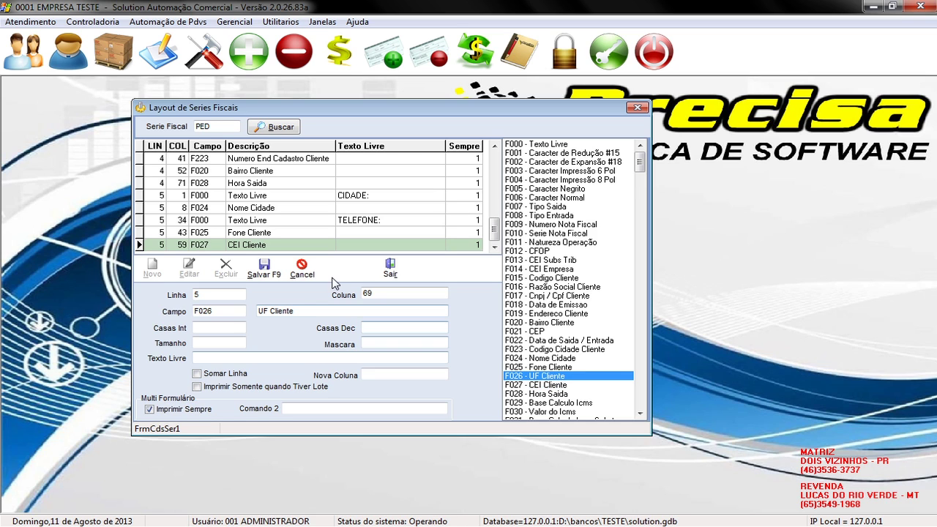
click(264, 269)
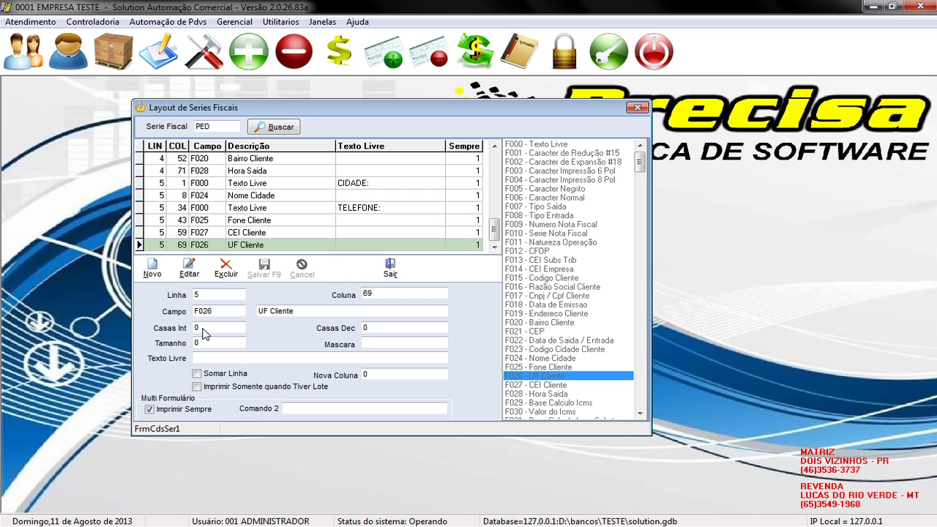
- Add field F000 (Texto Livre) with the text VENDEDOR: at line 6, column 1 of the layout and save it
click(160, 271)
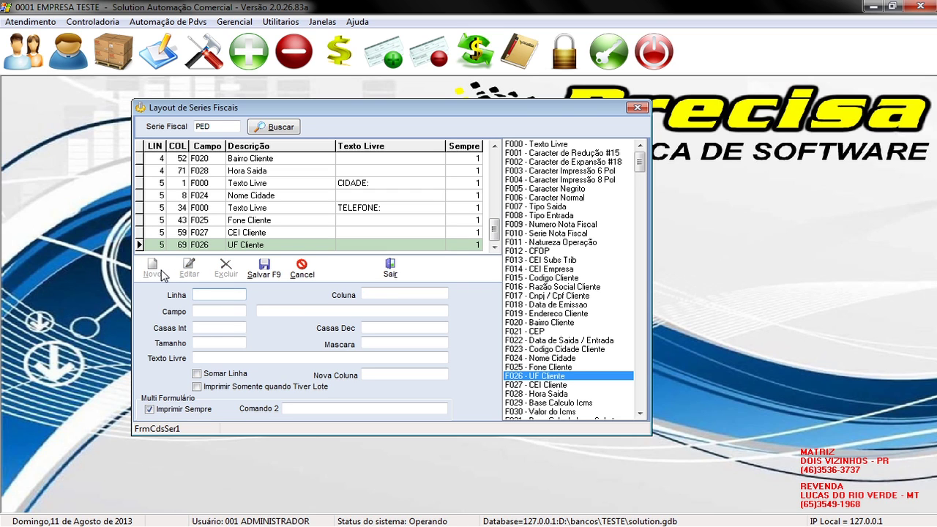
text(6)
key(Tab)
text(1)
key(Tab)
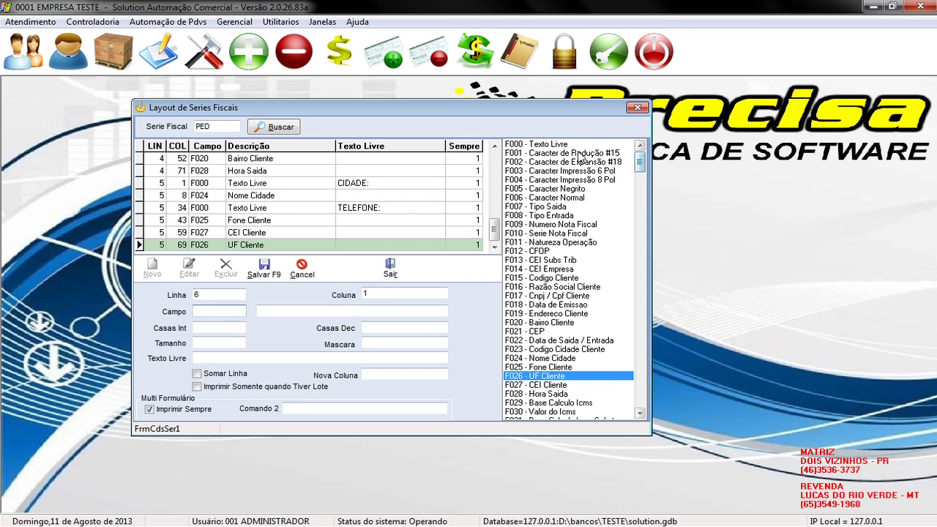
double_click(560, 145)
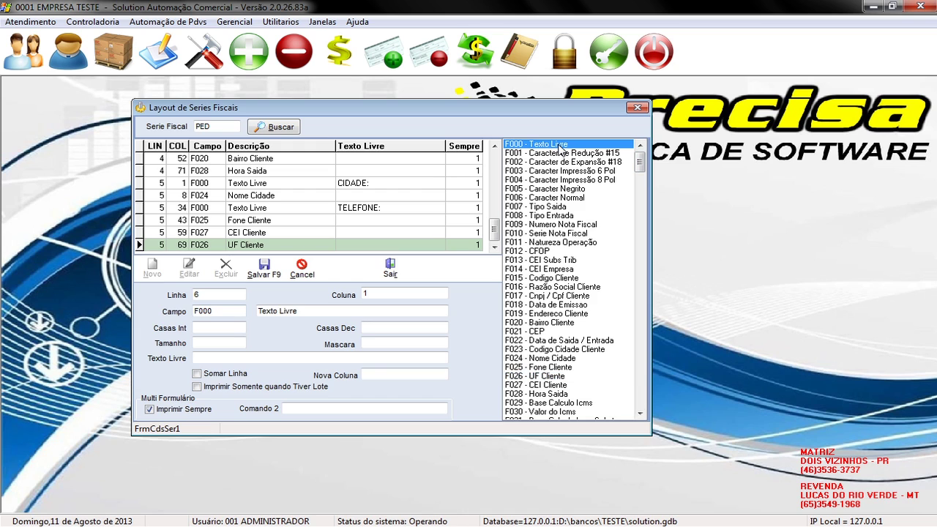
click(325, 357)
text(V)
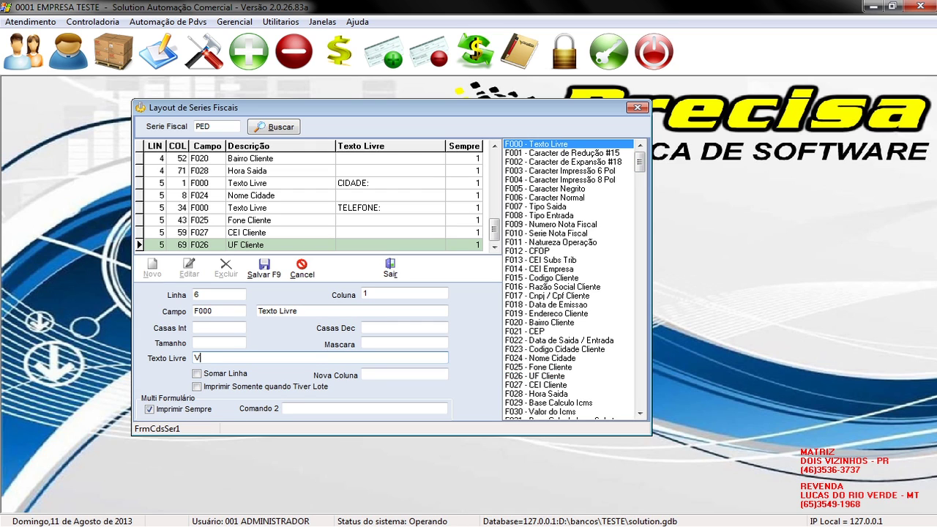
text(ENDEDOR:)
key(Tab)
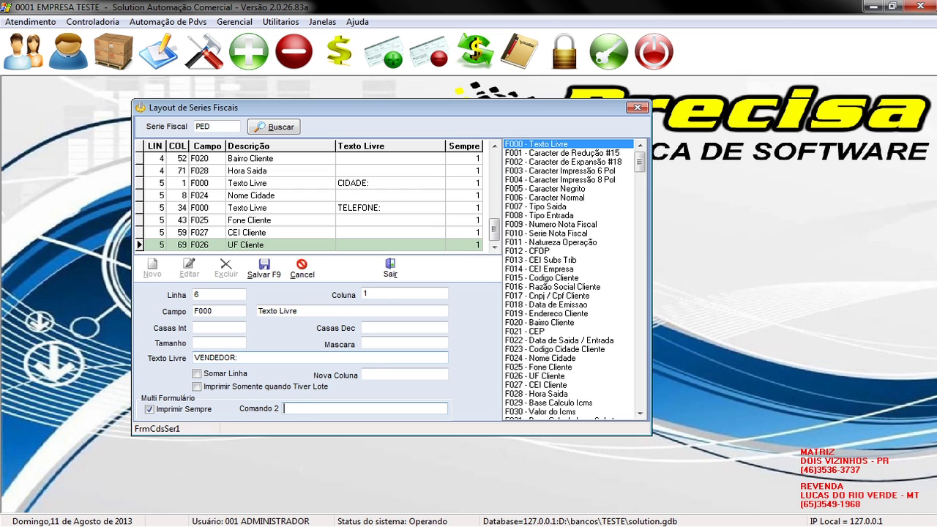
click(269, 280)
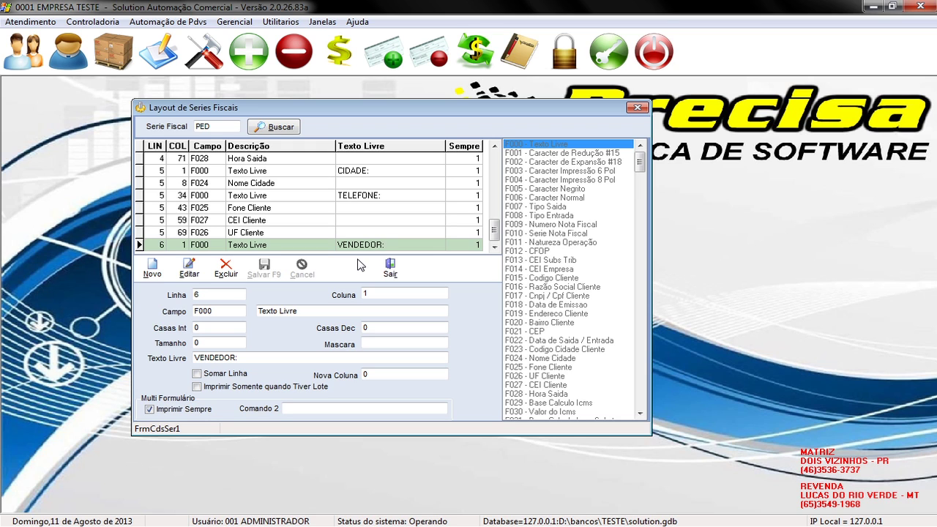
- Add field F066 (Codigo Vendedor) at line 6, column 10 of the layout and save it
click(153, 265)
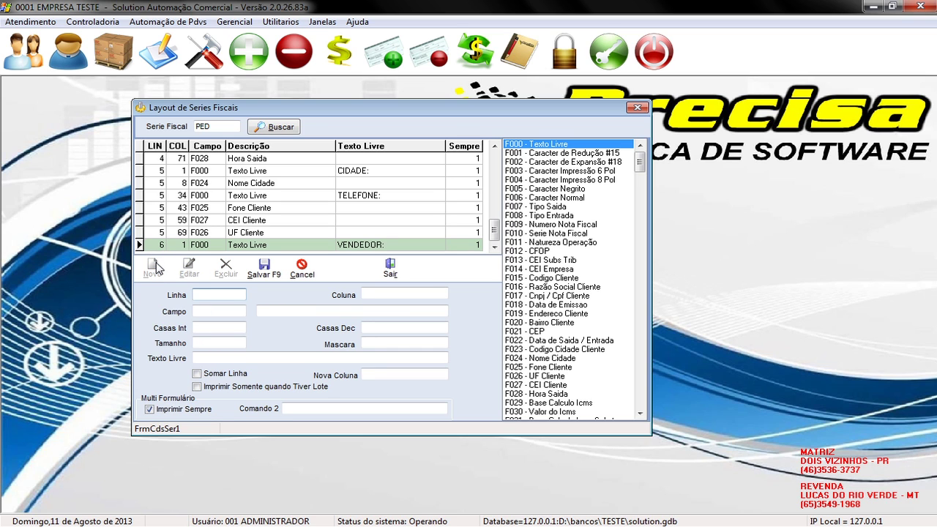
text(6)
click(404, 294)
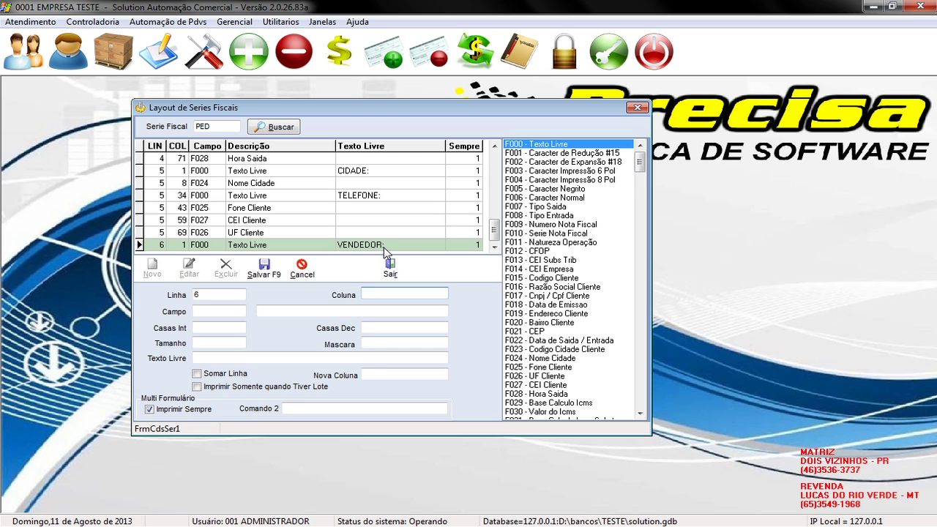
text(10)
key(Tab)
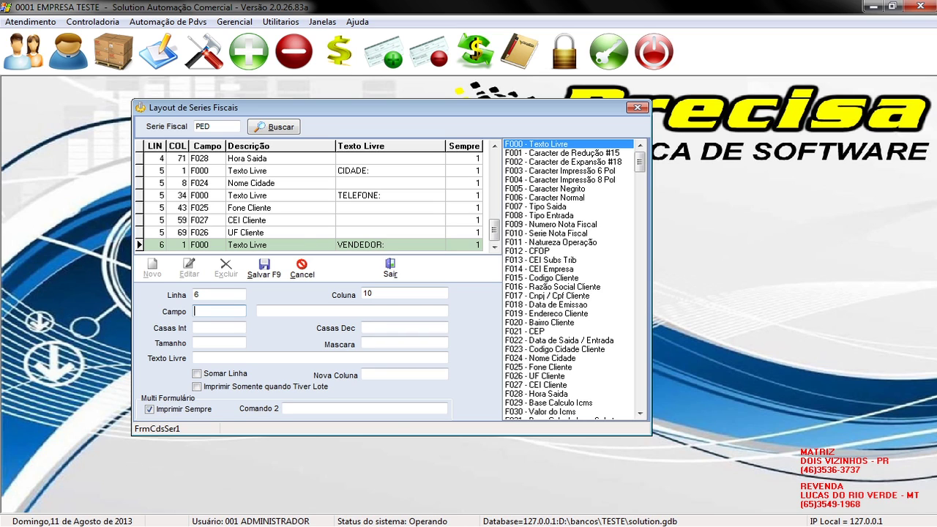
click(640, 414)
click(640, 414)
click(639, 414)
click(640, 415)
click(639, 414)
click(639, 414)
click(639, 414)
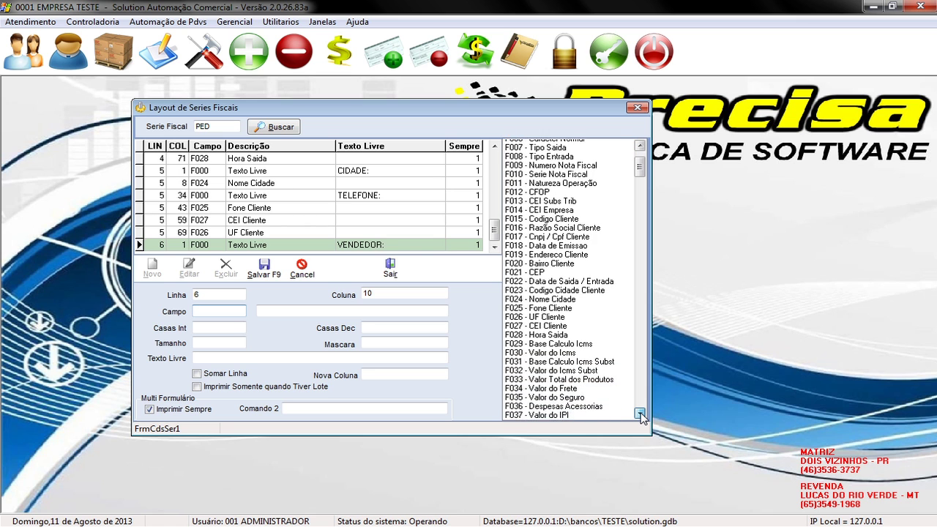
click(640, 414)
click(640, 414)
click(640, 414)
click(640, 414)
click(640, 415)
click(640, 414)
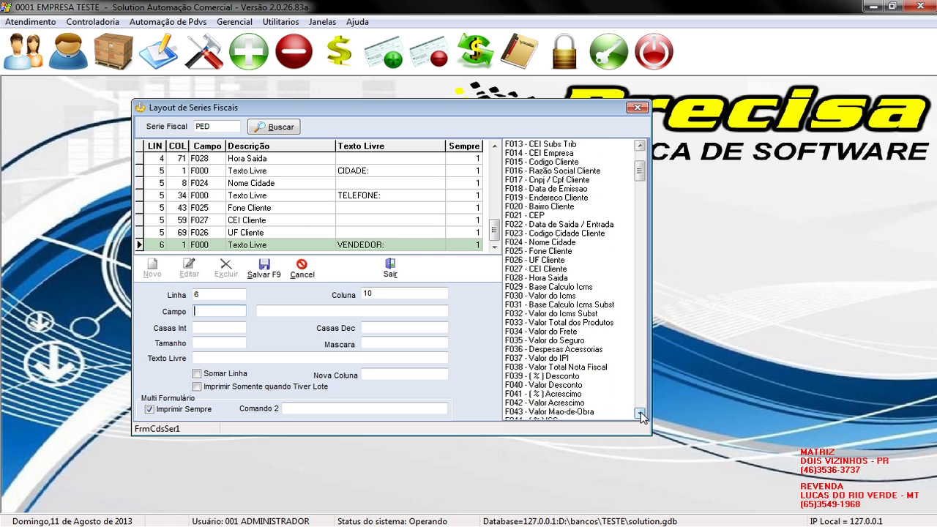
click(640, 414)
click(639, 414)
click(640, 414)
click(640, 415)
click(640, 414)
click(640, 414)
click(640, 414)
click(640, 414)
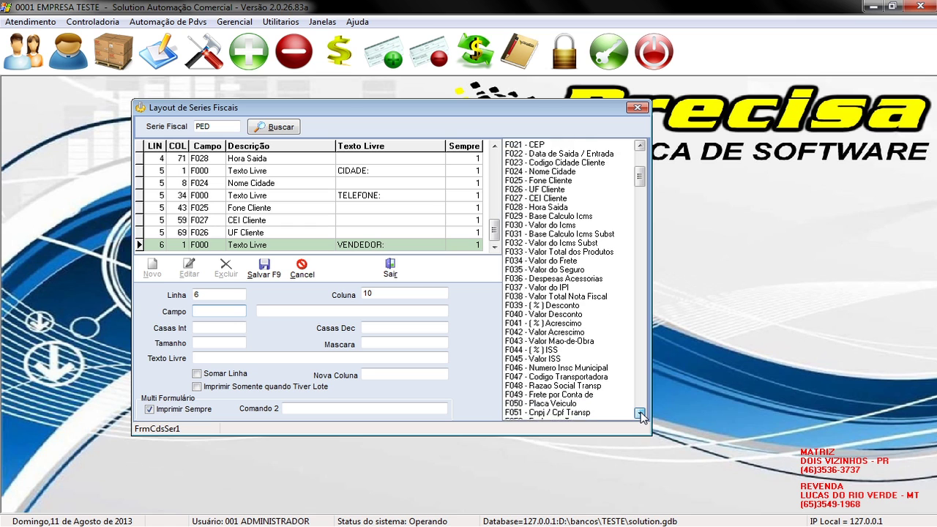
click(639, 414)
click(640, 414)
click(639, 415)
click(640, 414)
click(640, 414)
click(639, 414)
click(640, 414)
click(639, 414)
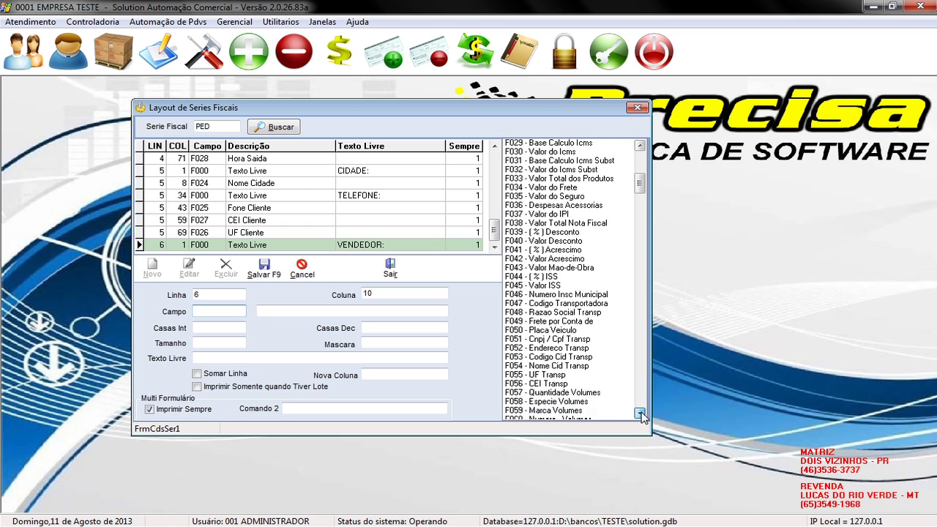
click(640, 414)
click(640, 414)
click(640, 415)
click(640, 415)
click(640, 414)
click(639, 415)
click(640, 415)
click(639, 415)
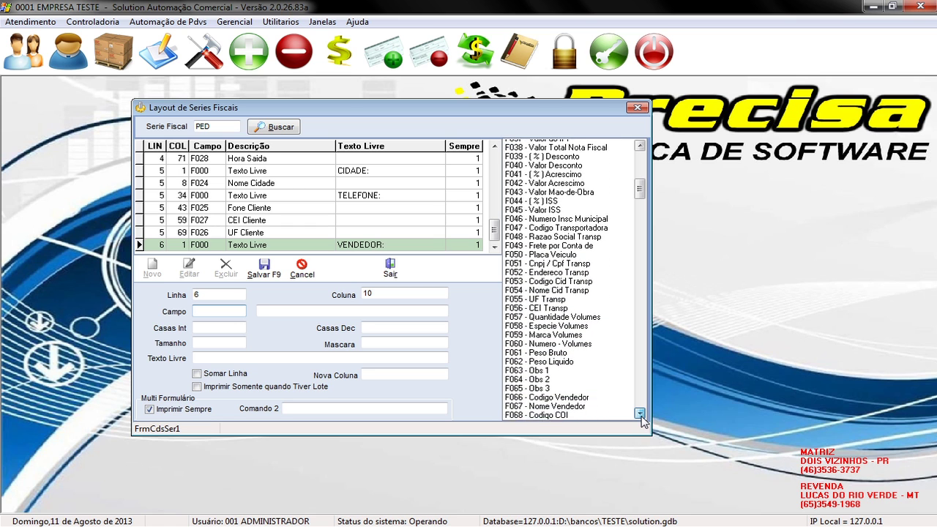
click(640, 414)
click(640, 414)
scroll(578, 366, down, 2)
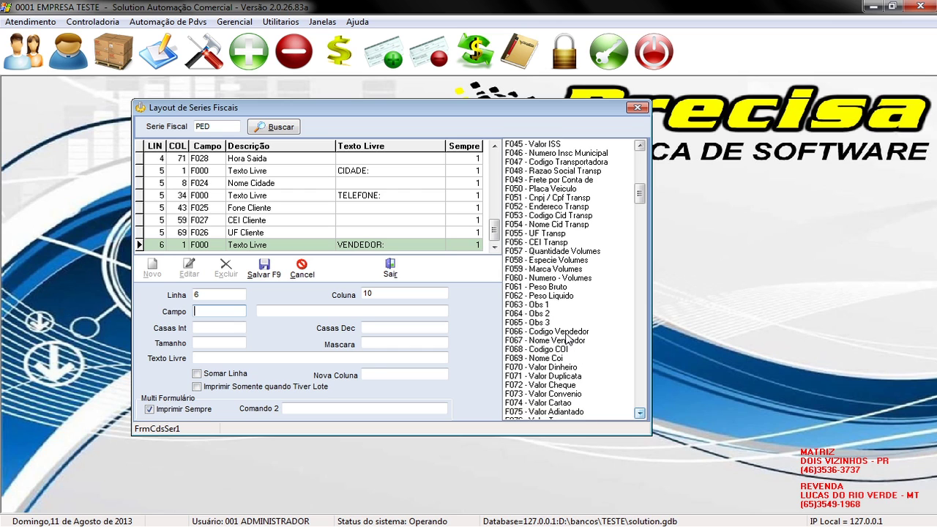
click(566, 333)
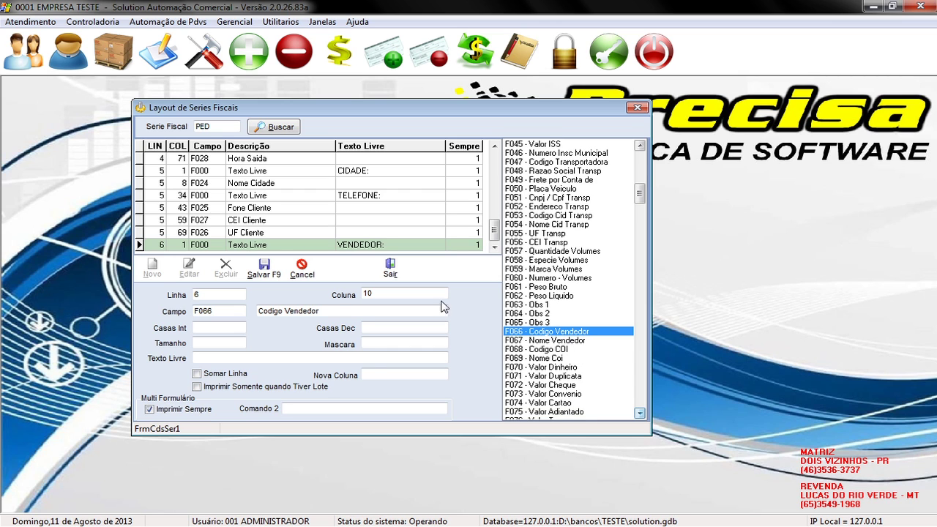
click(265, 268)
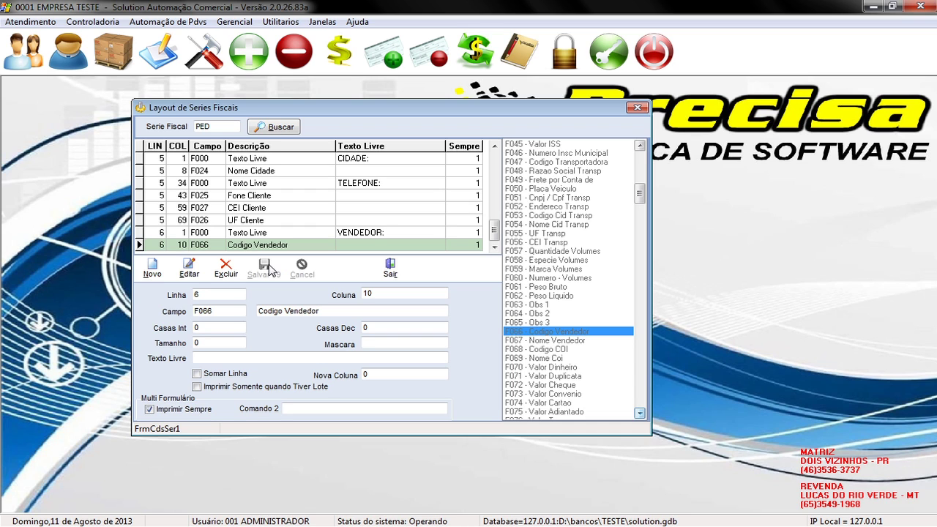
- Add field F067 (Nome Vendedor) at line 6, column 13 of the layout and save it
click(150, 270)
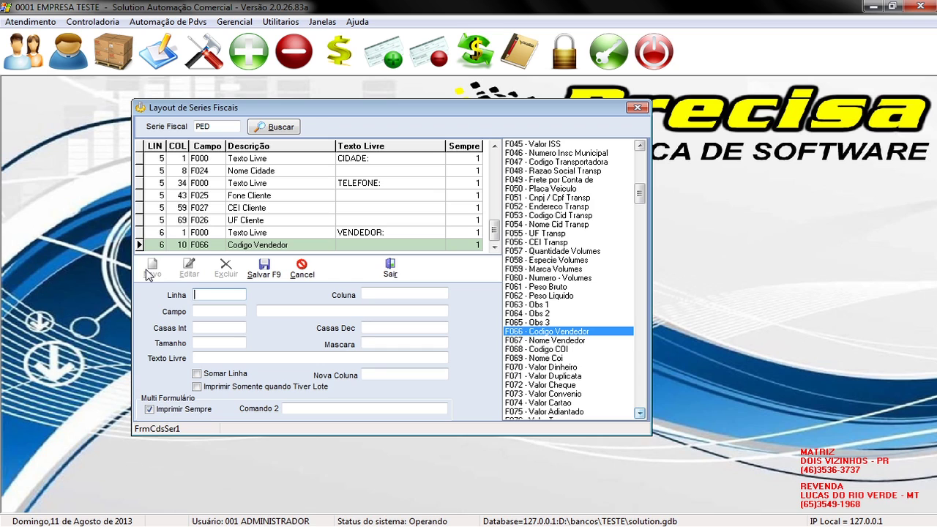
text(6)
key(Tab)
text(13)
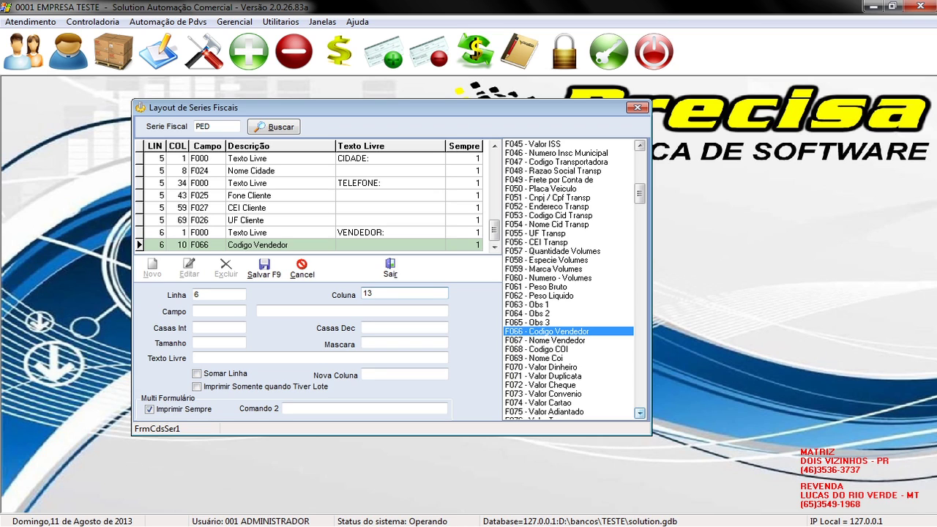
key(Tab)
click(520, 341)
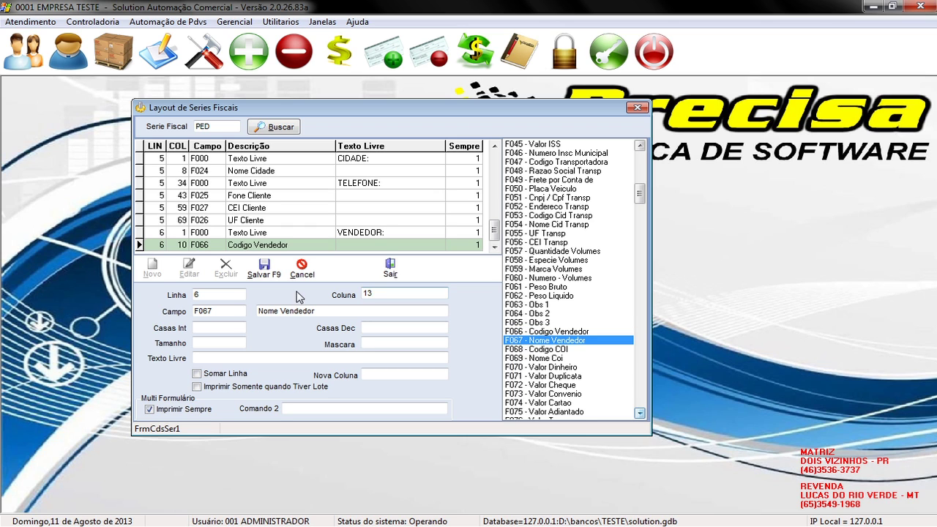
click(262, 269)
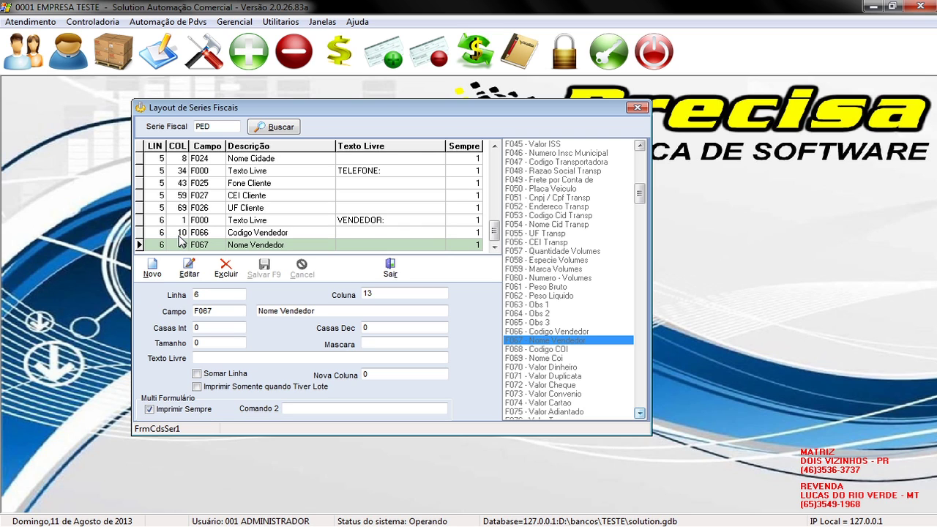
- Add field F000 (Texto Livre) with the text NOTA: at line 6, column 66 of the layout and save it
click(152, 266)
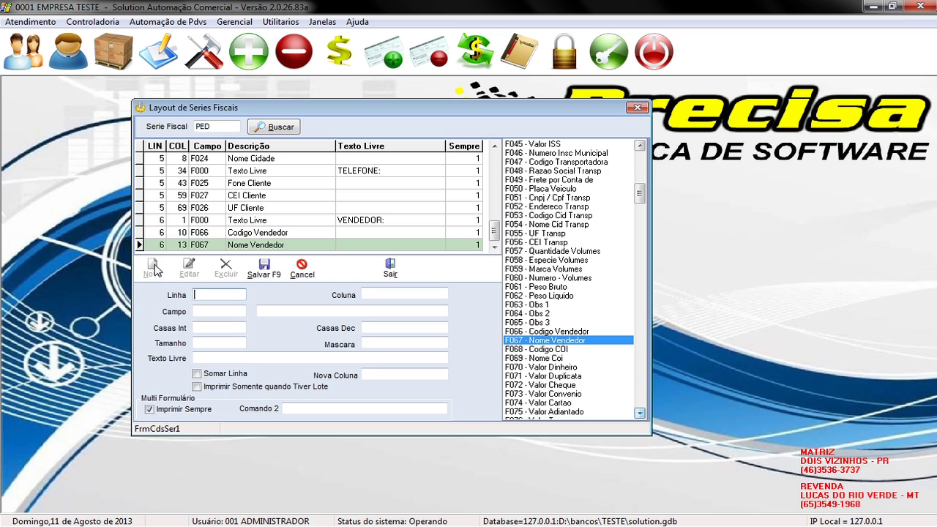
text(6)
key(Tab)
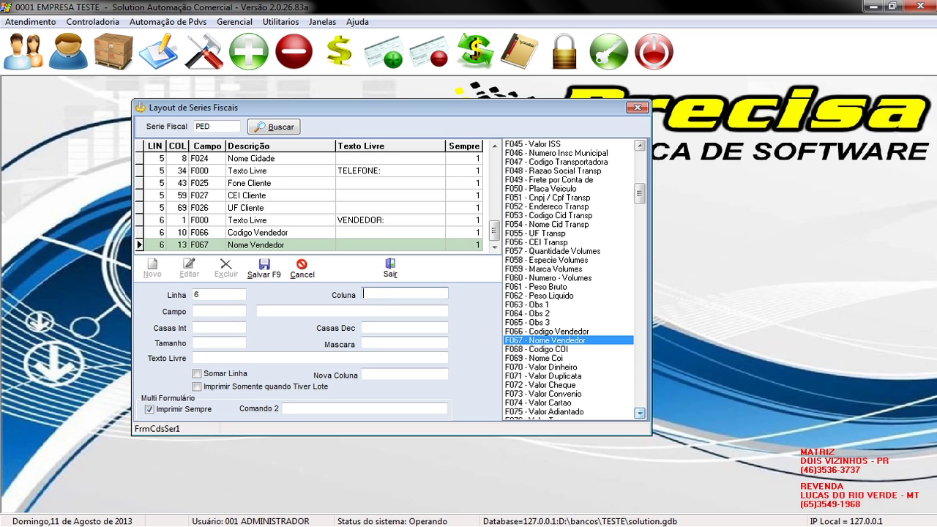
text(66)
drag(638, 194, 641, 161)
double_click(559, 146)
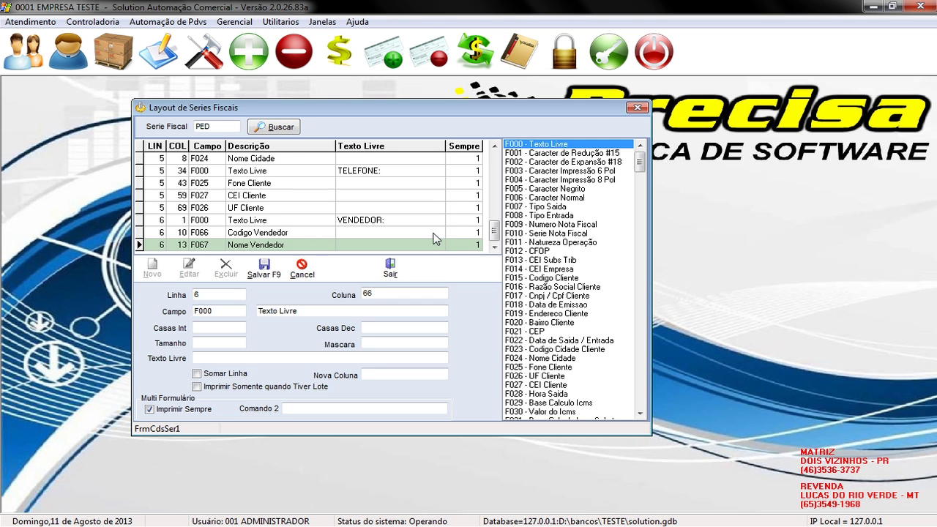
click(330, 358)
text(NO)
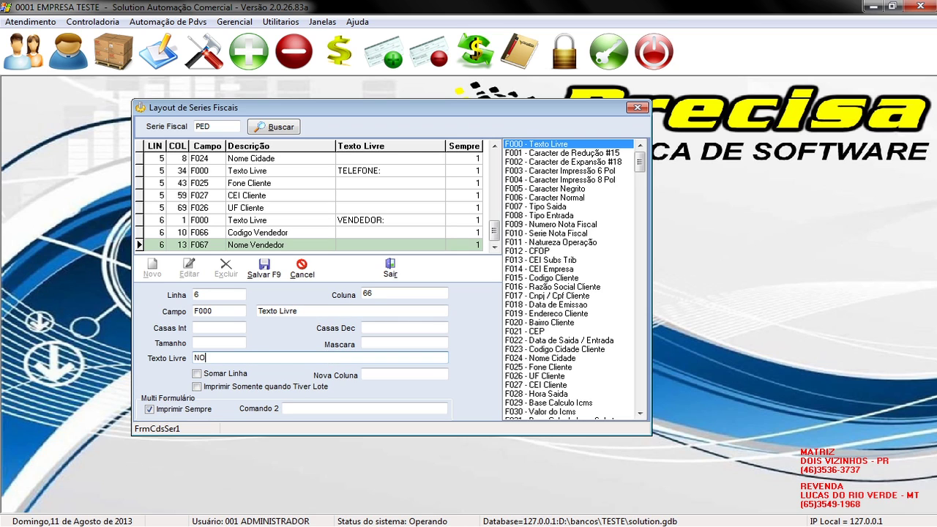
text(TA:)
click(329, 409)
click(271, 264)
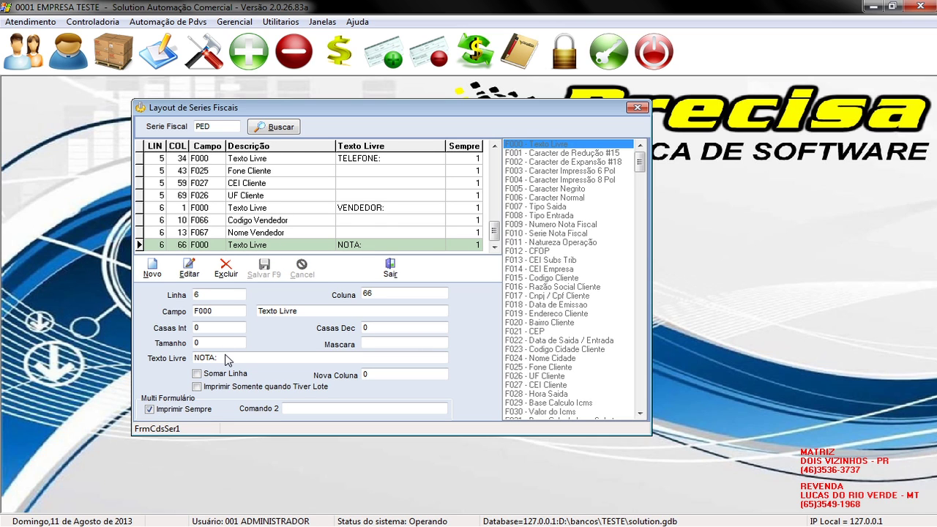
- Add field F009 (Numero Nota Fiscal) at line 6, column 71 of the layout and save it
click(154, 268)
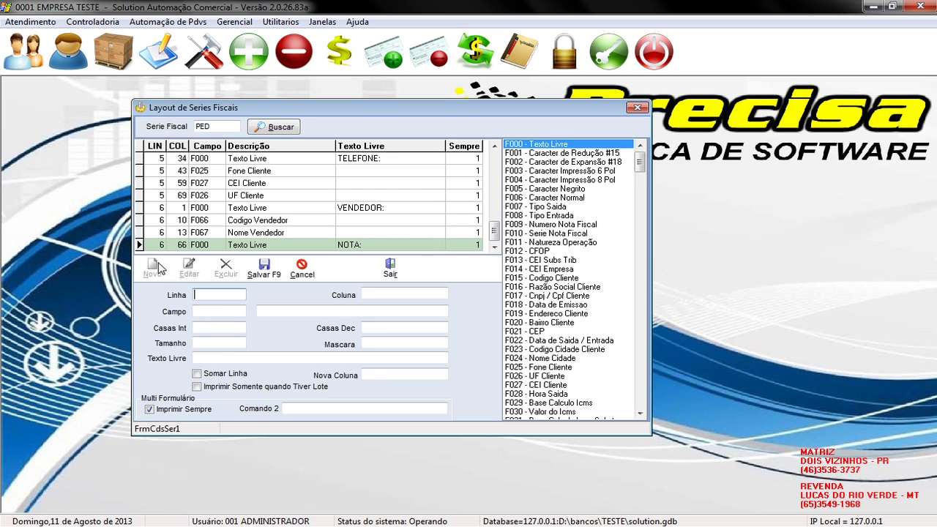
text(6)
key(Return)
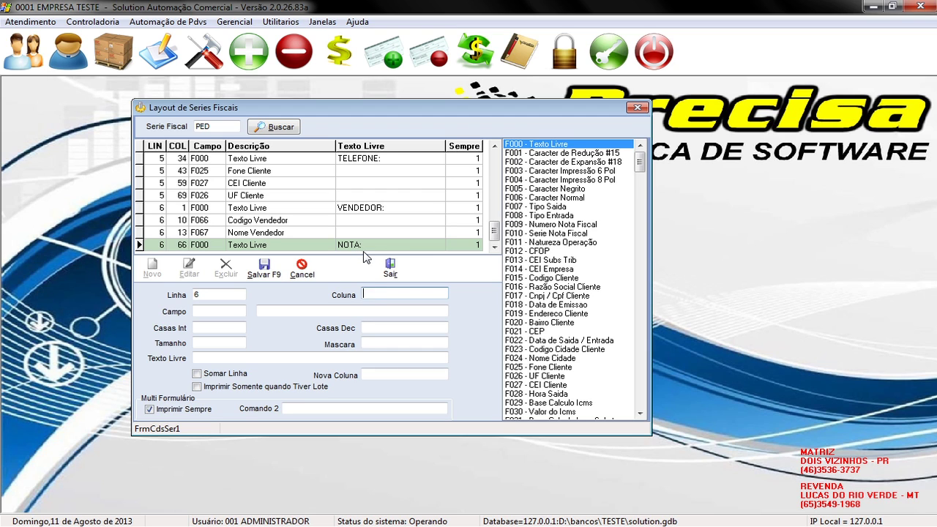
text(71)
key(Return)
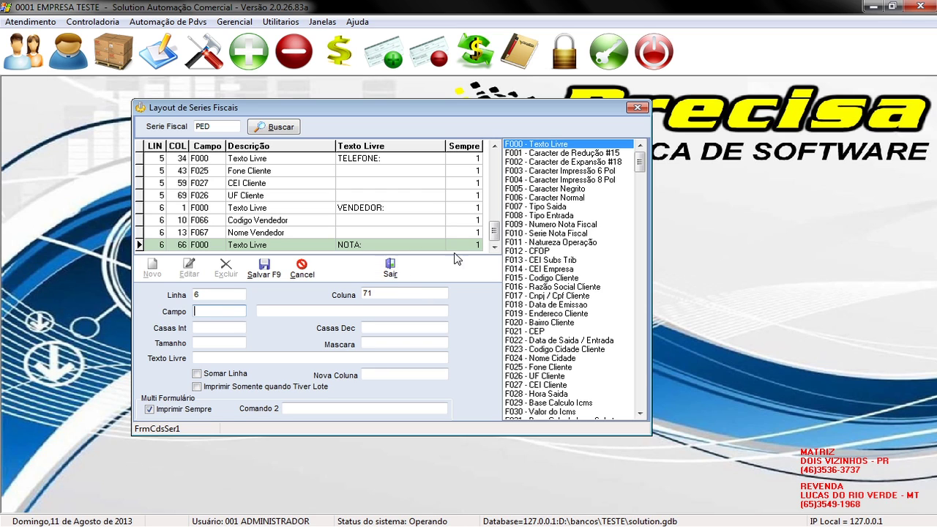
double_click(559, 224)
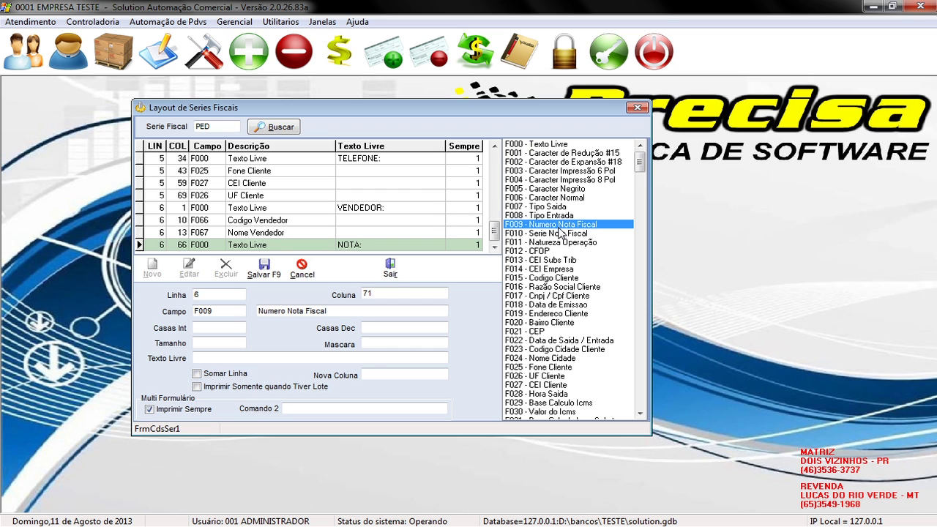
click(265, 267)
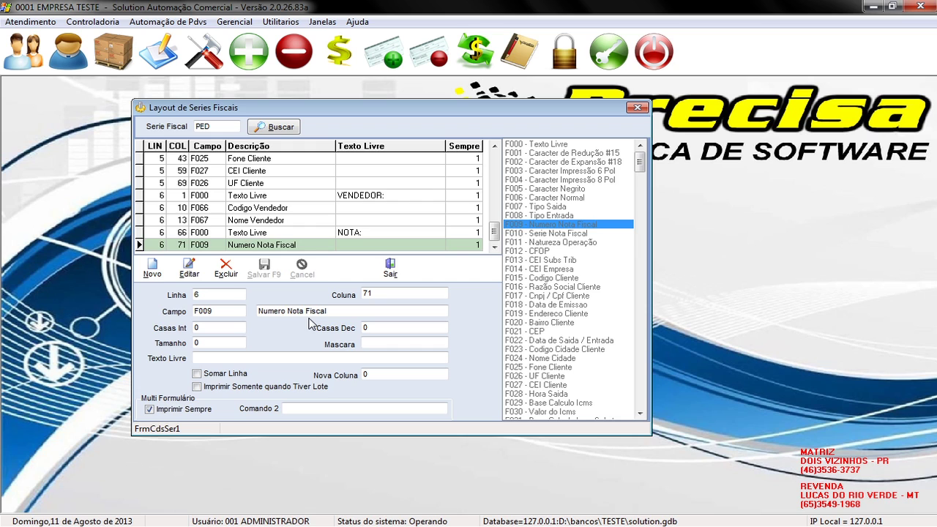
- Add field F000 (Texto Livre) with a separator row of = signs at line 7, column 1 of the layout and save it
click(153, 270)
text(7)
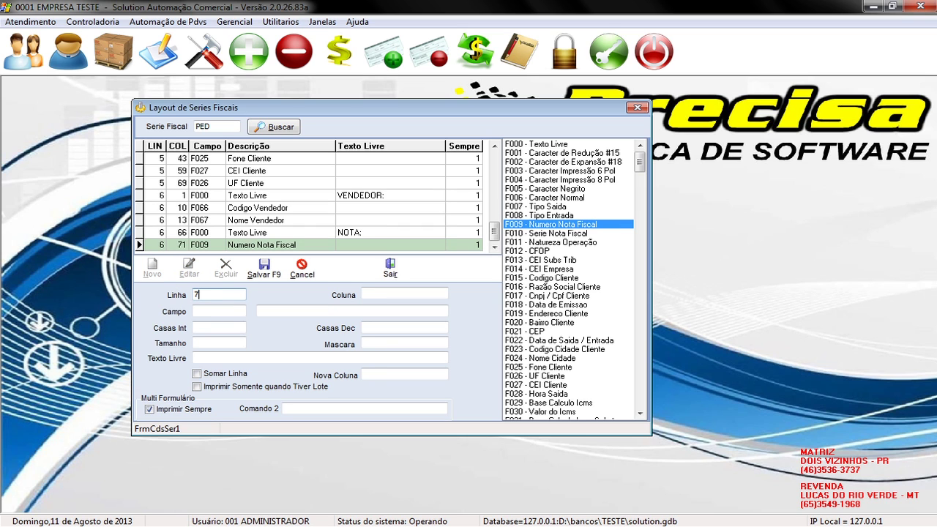
key(Tab)
text(1)
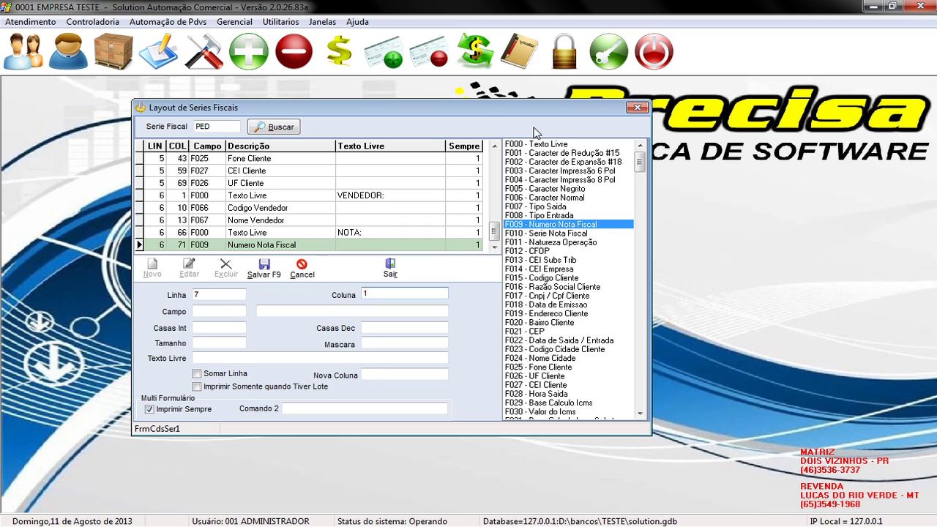
double_click(540, 145)
click(325, 355)
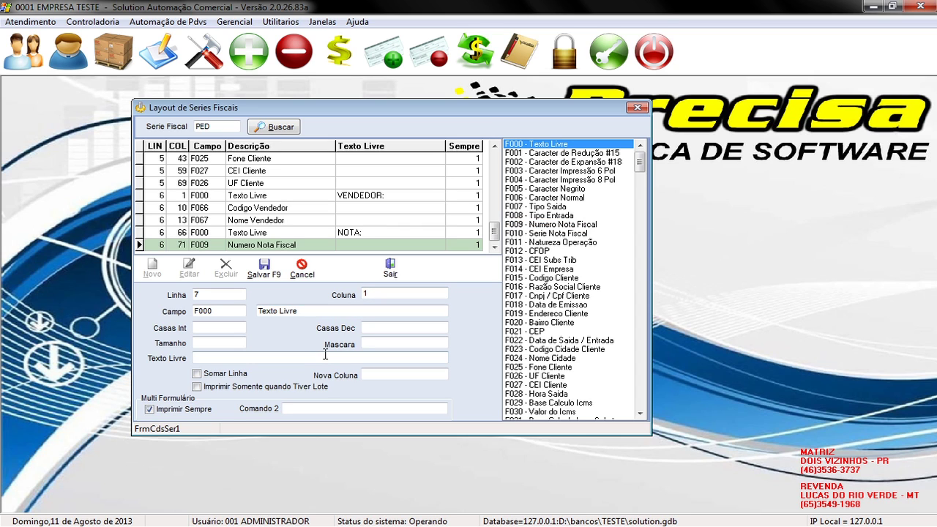
text(======================================================)
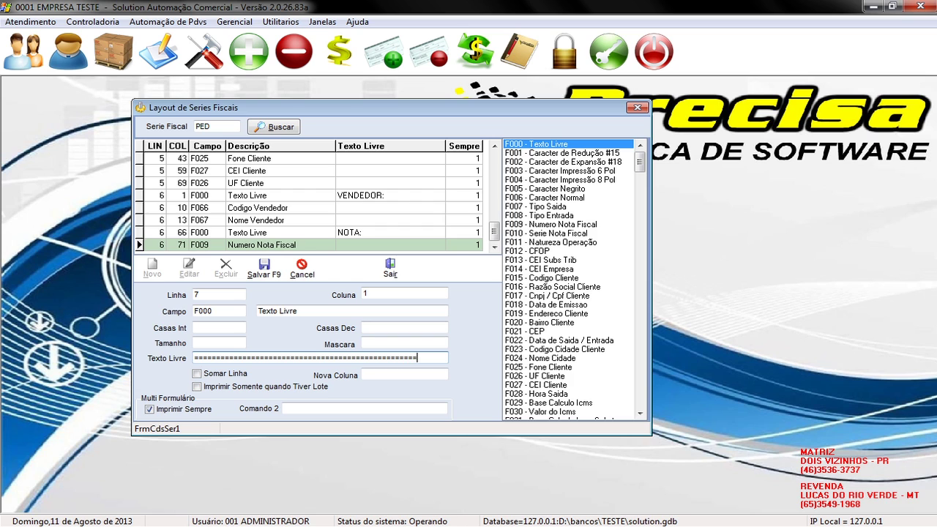
text(=======)
key(F9)
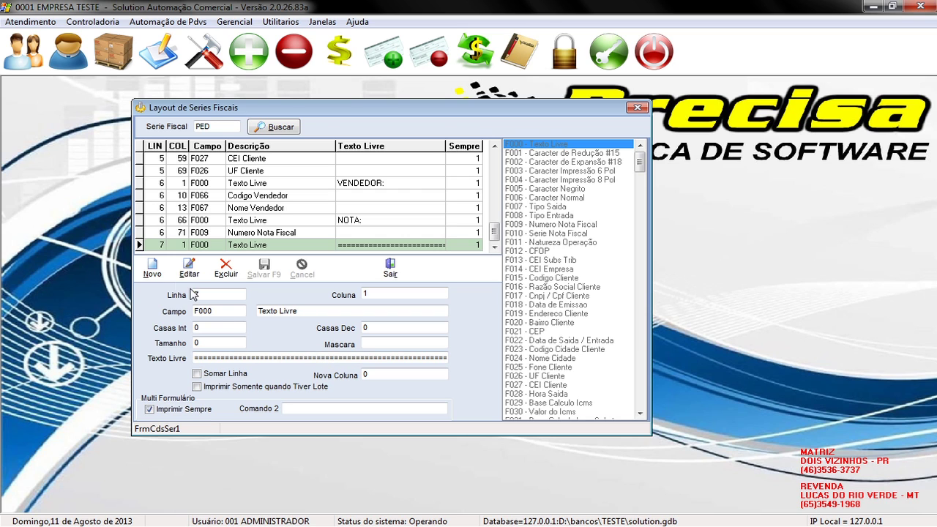
- Add field F000 (Texto Livre) at line 8, column 1 with the spaced headings CODIGO, DESCRICAO, UN, QTDE, VLR UNIT, VLR TOTAL and save it
click(159, 269)
text(8)
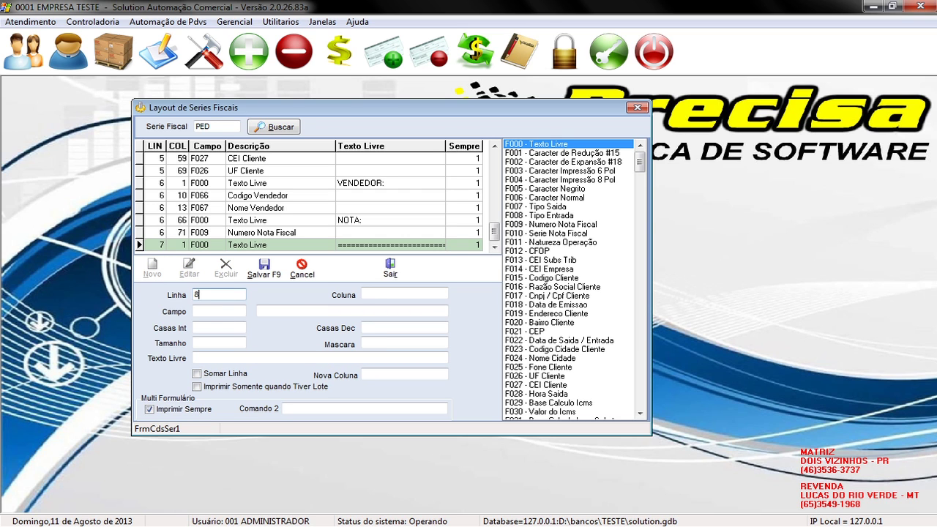
key(Tab)
text(1)
key(Tab)
double_click(547, 144)
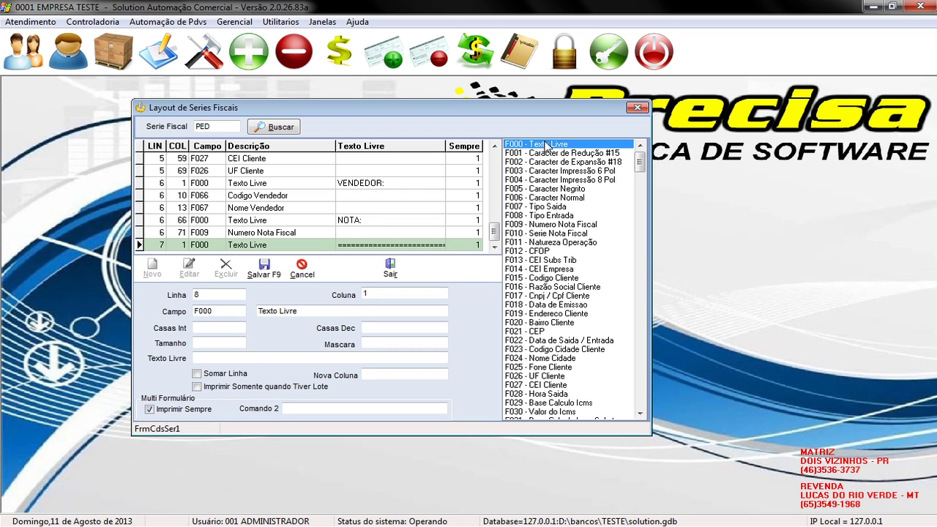
click(298, 359)
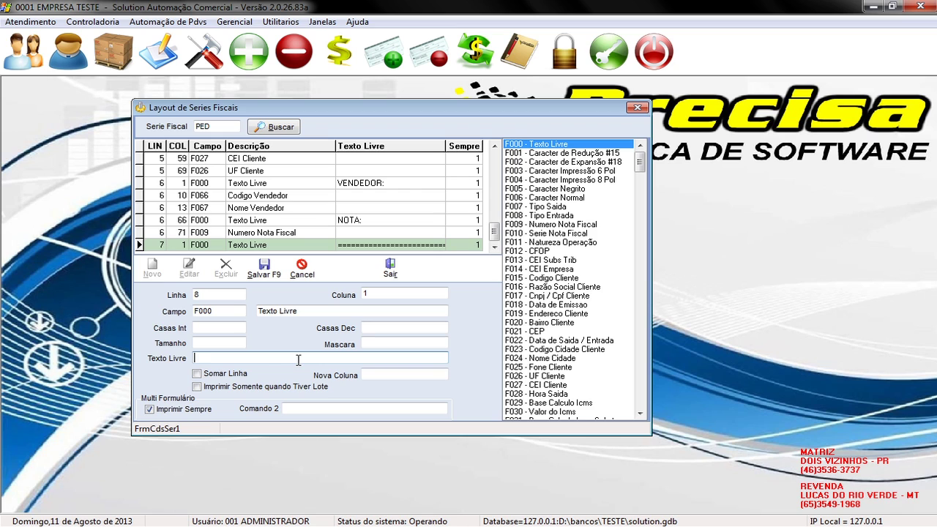
text(CODIGO   DESCRICAO                    UN)
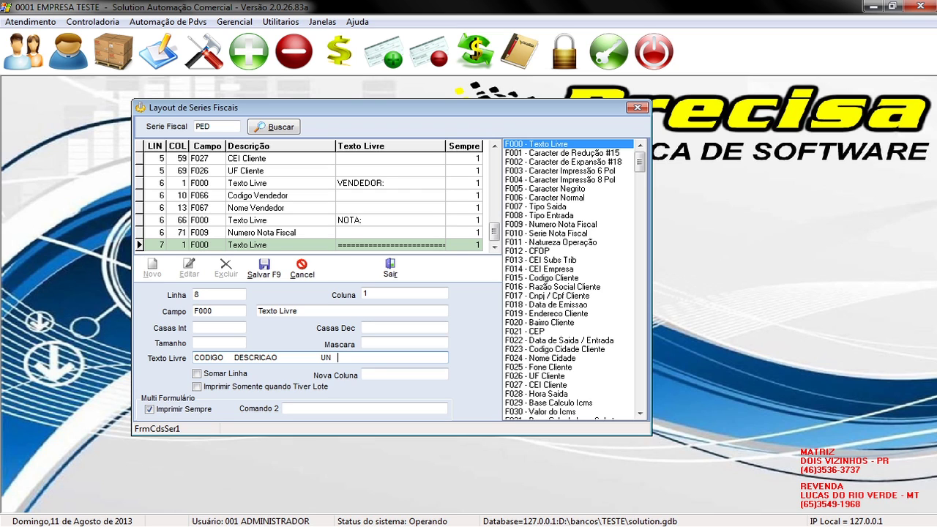
text(  QTDE  VLR UNIT  VLR TO)
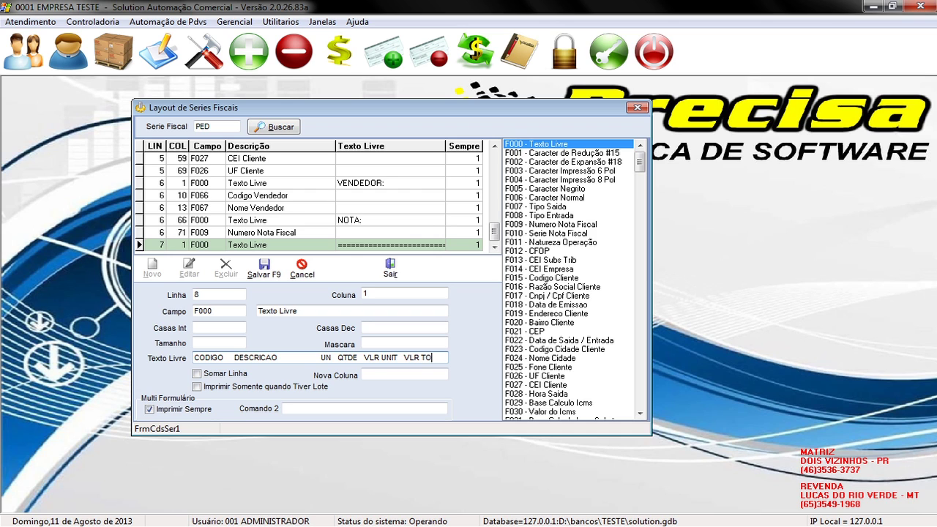
text(TAL)
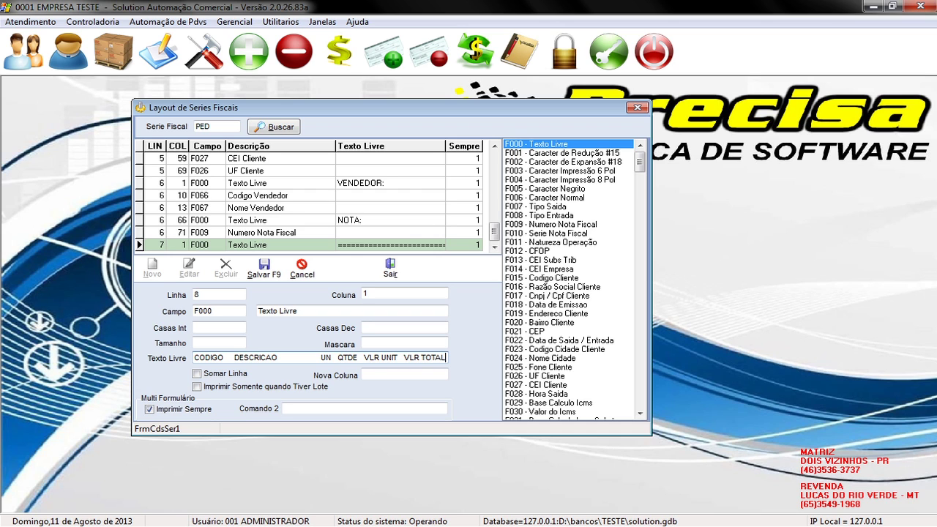
click(270, 273)
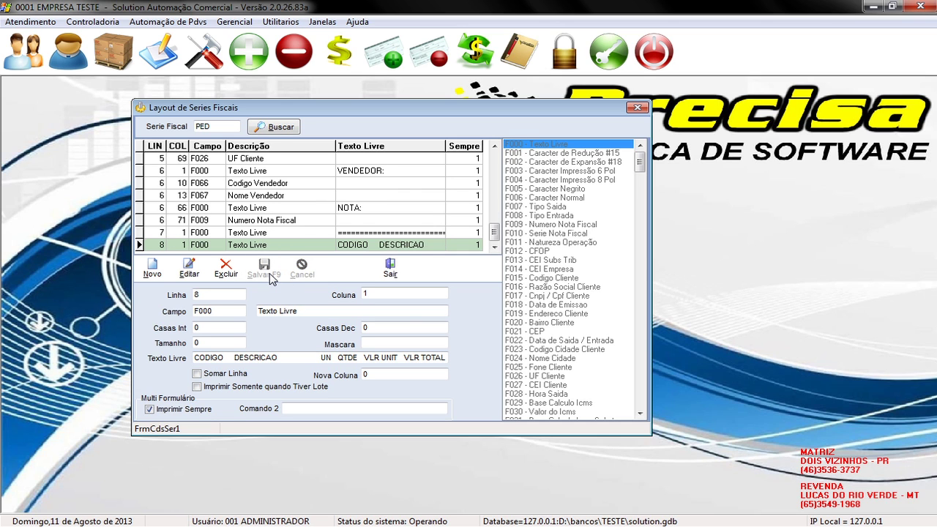
- Add field I079 (Codigo do Item) at line 9, column 1 of the layout and save it
click(153, 273)
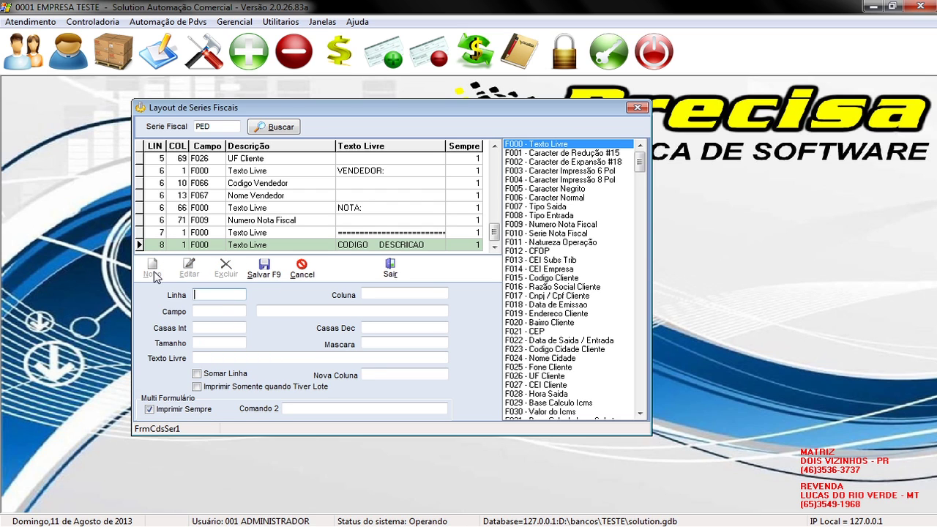
text(9)
key(Tab)
text(1)
key(Tab)
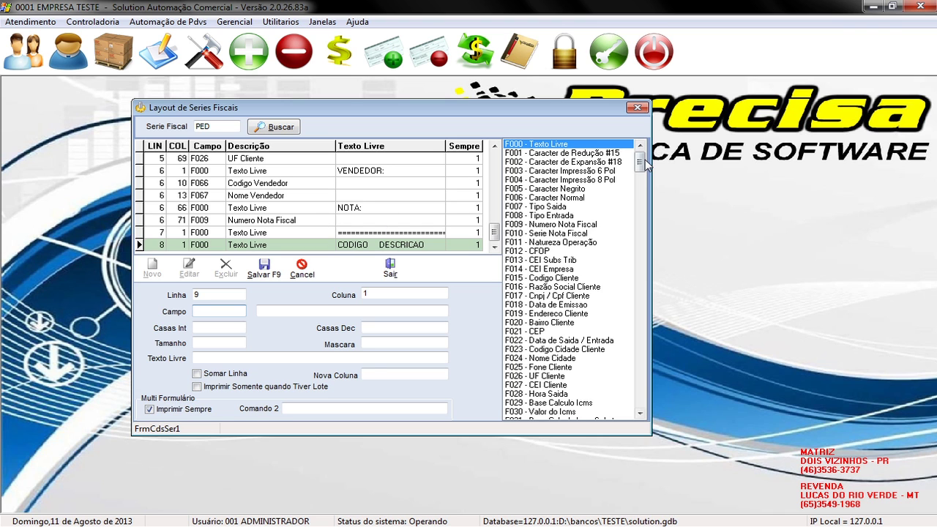
drag(639, 162, 647, 221)
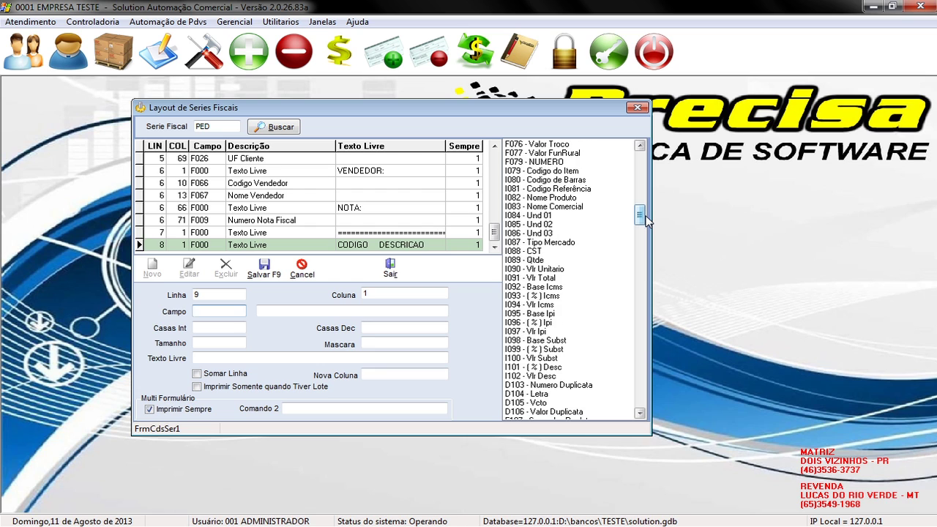
double_click(559, 173)
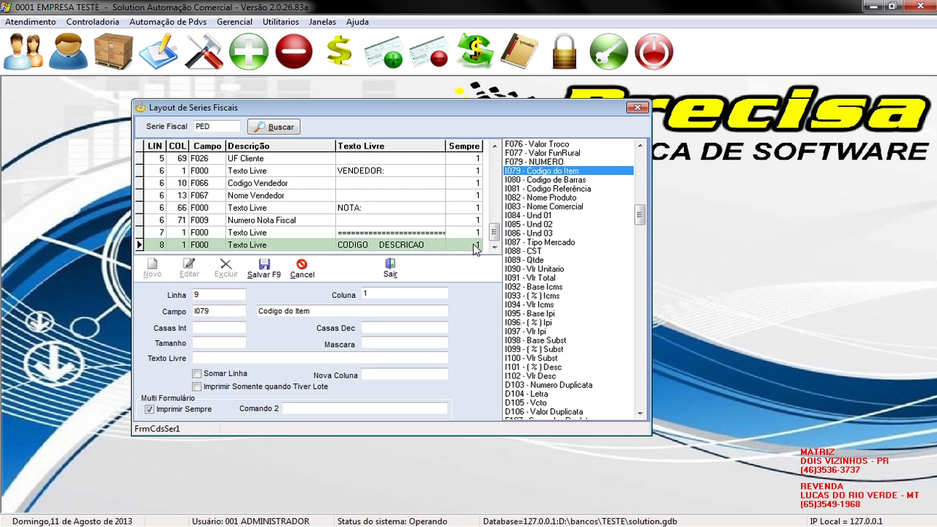
click(268, 266)
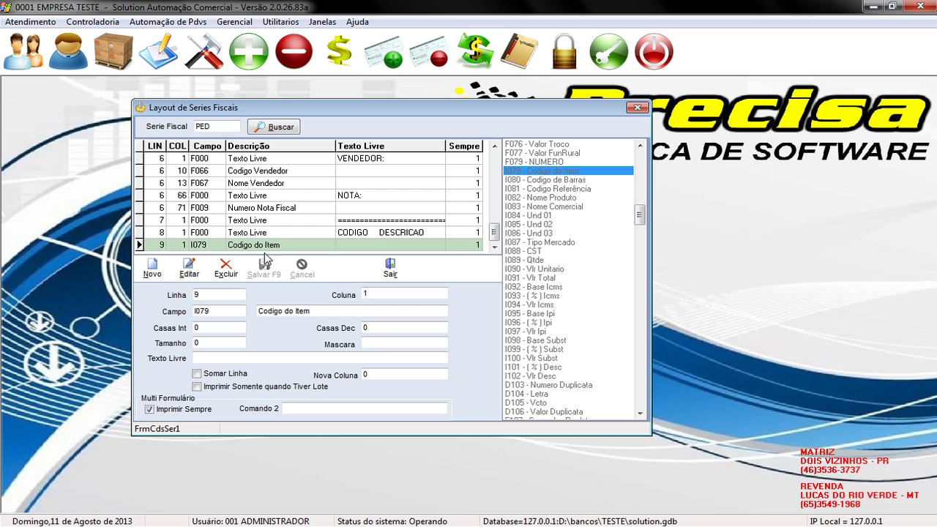
- Add field I082 (Nome Produto) at line 9, column 9 of the layout and save it
click(154, 268)
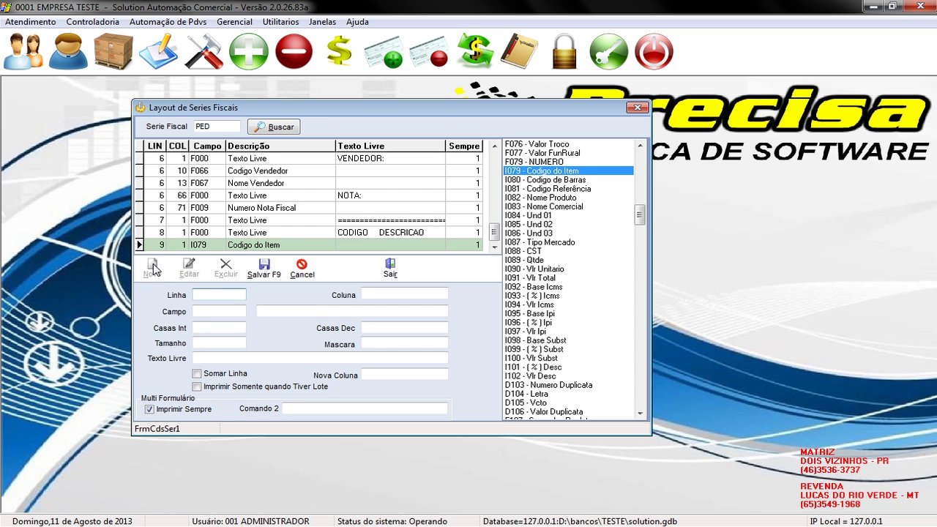
text(9)
key(Tab)
text(9)
key(Tab)
double_click(524, 199)
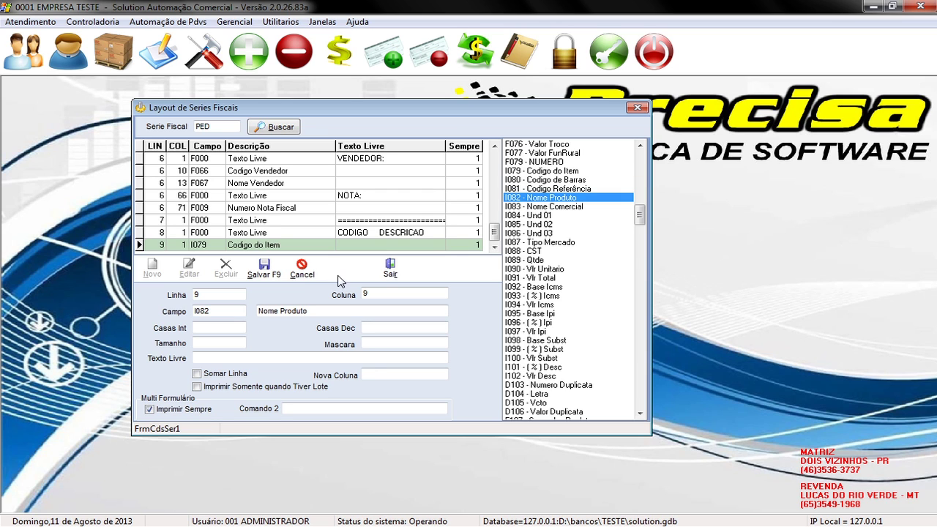
click(265, 270)
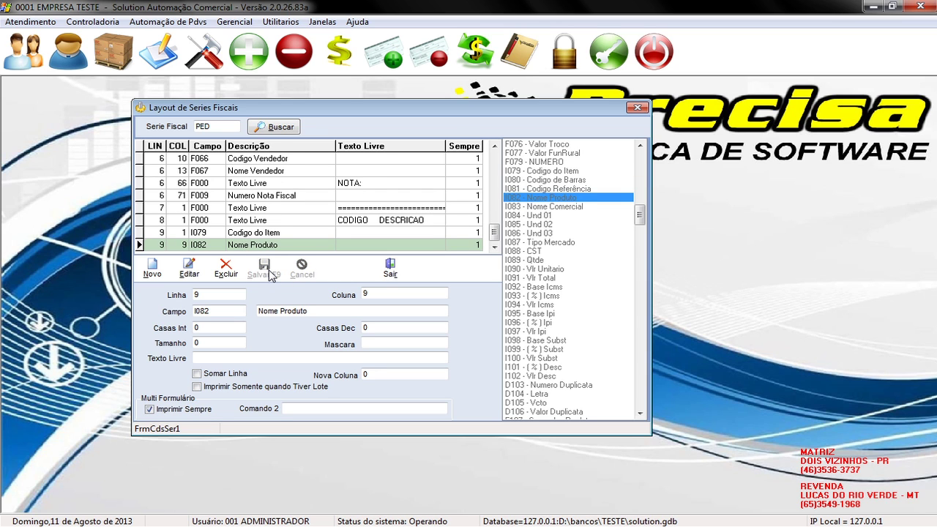
- Add field I084 (Und 01) at line 9, column 47 of the layout and save it
click(153, 271)
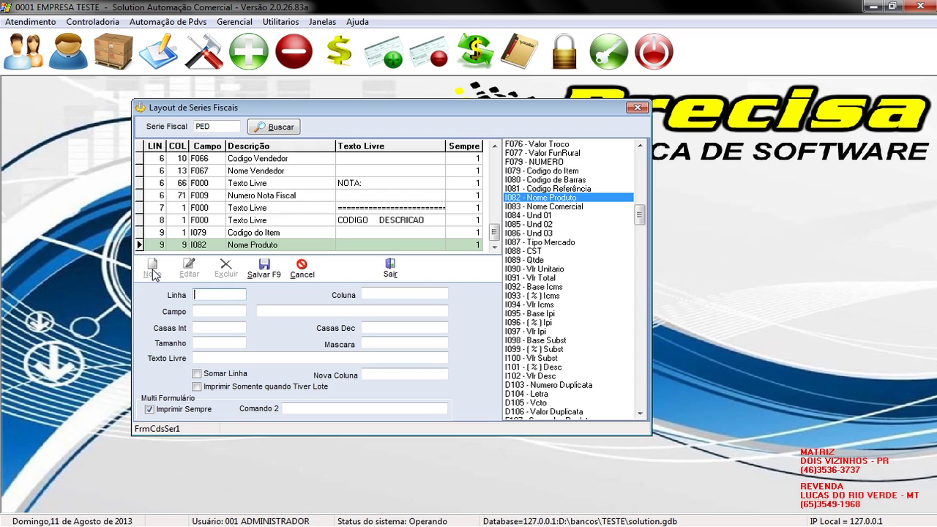
text(9)
key(Tab)
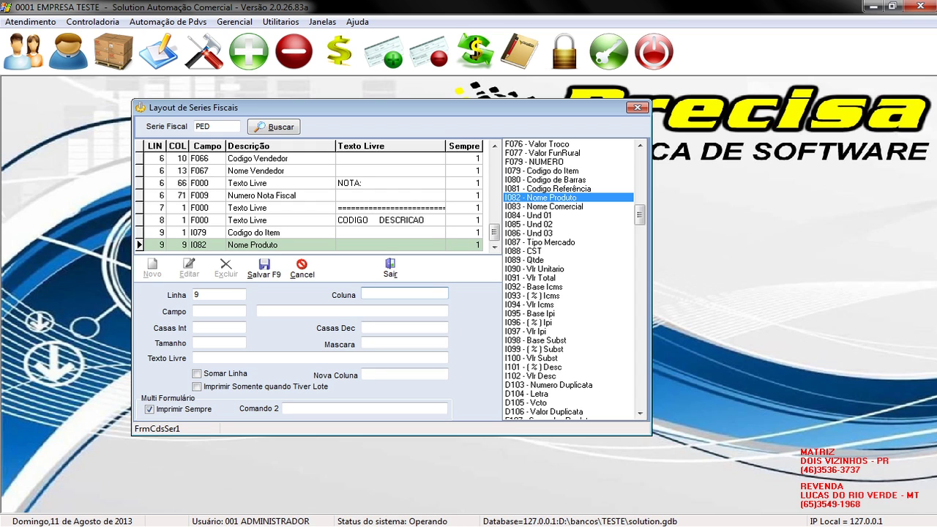
text(47)
key(Tab)
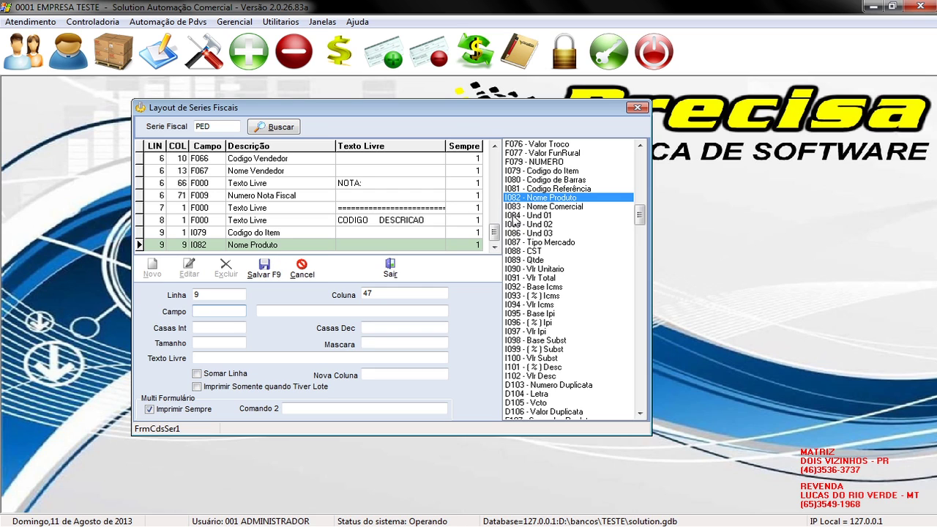
click(540, 217)
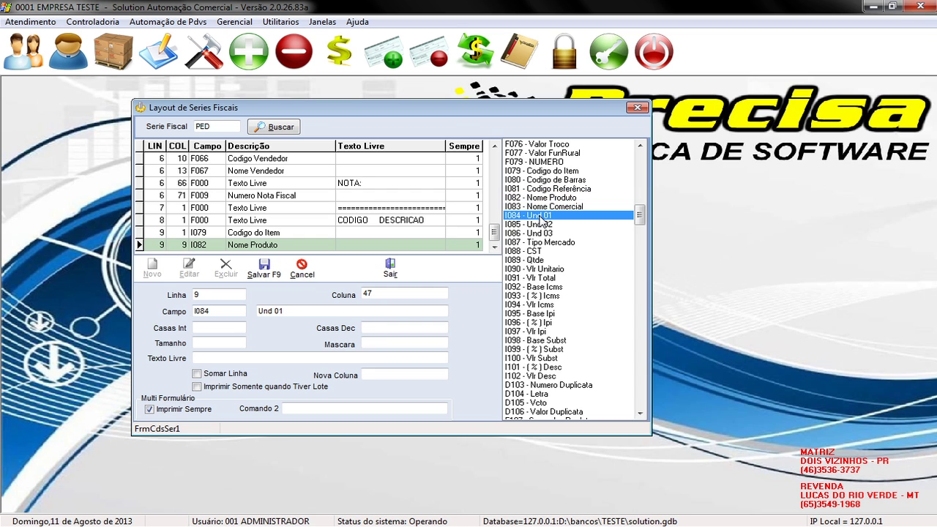
click(264, 268)
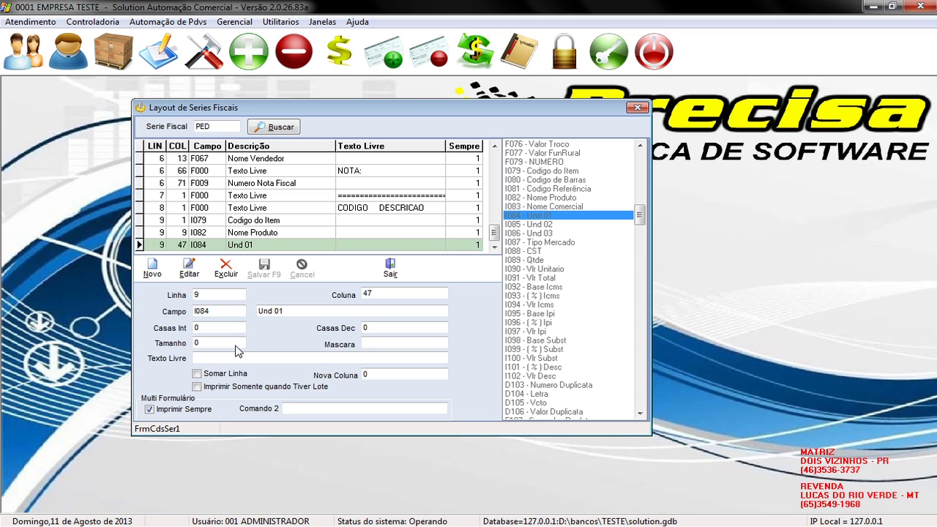
- Add field I089 (Qtde) at line 9, column 51 of the layout and save it
click(153, 268)
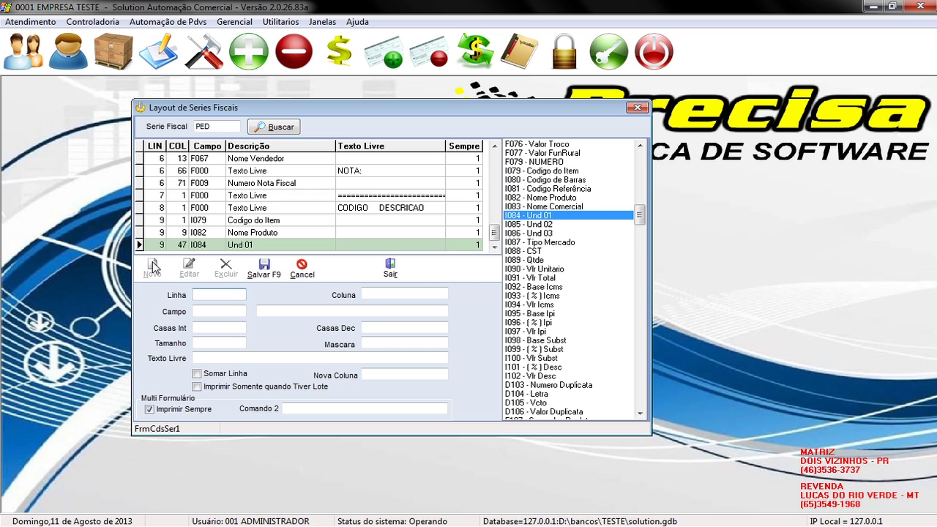
text(9)
text(51)
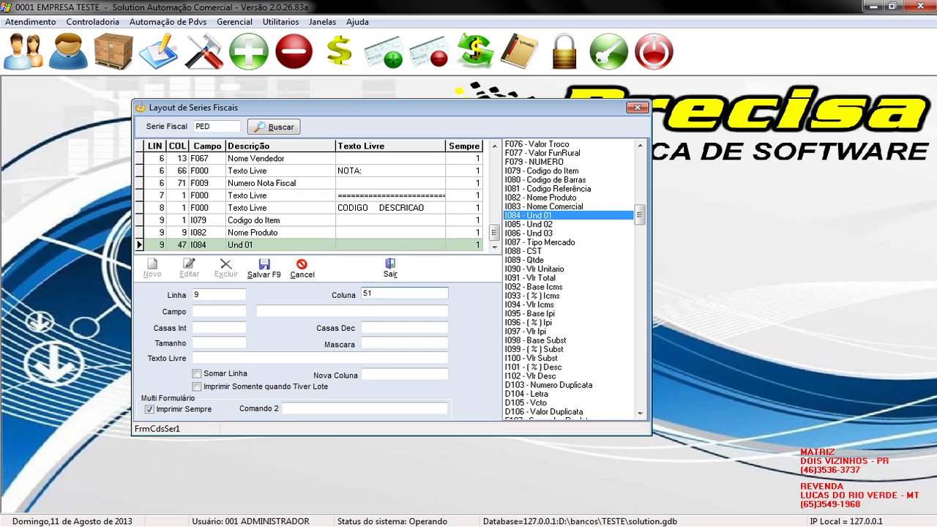
double_click(517, 261)
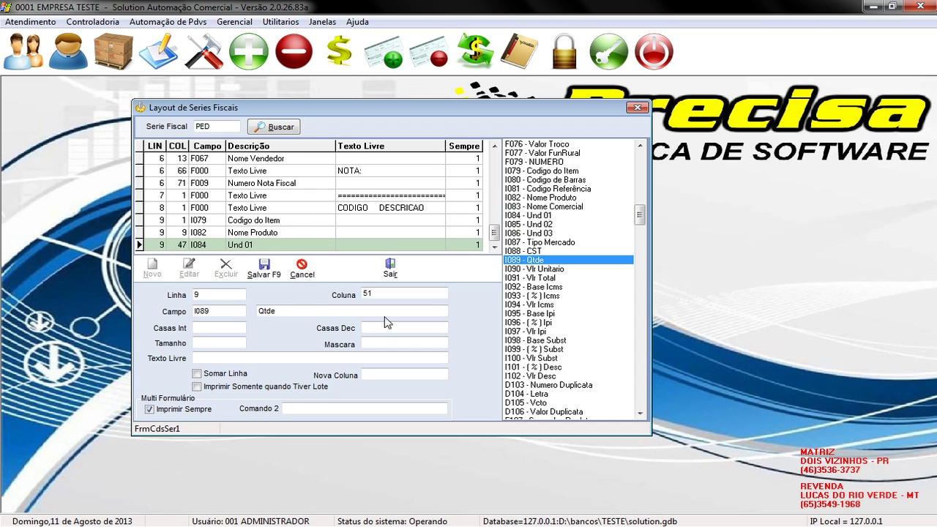
click(265, 269)
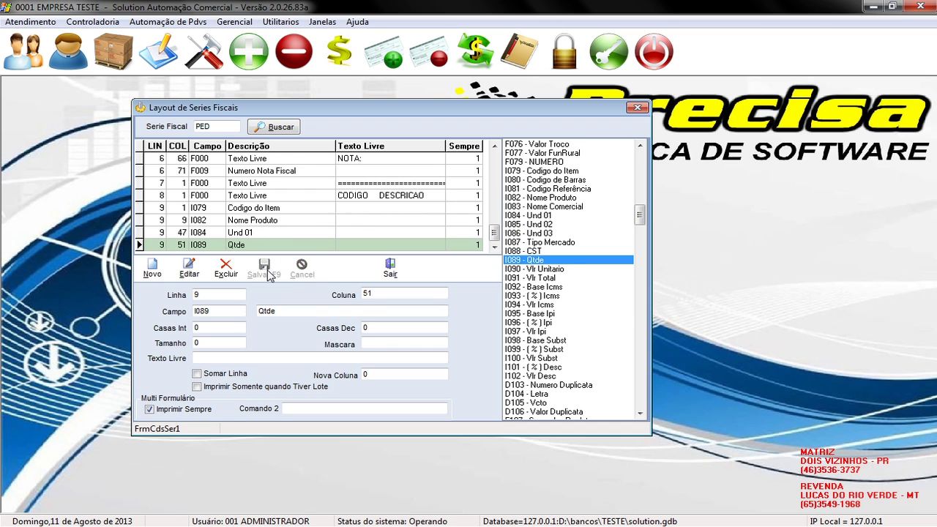
- Add field I090 (Vlr Unitario) at line 9, column 62 of the layout and save it
click(152, 269)
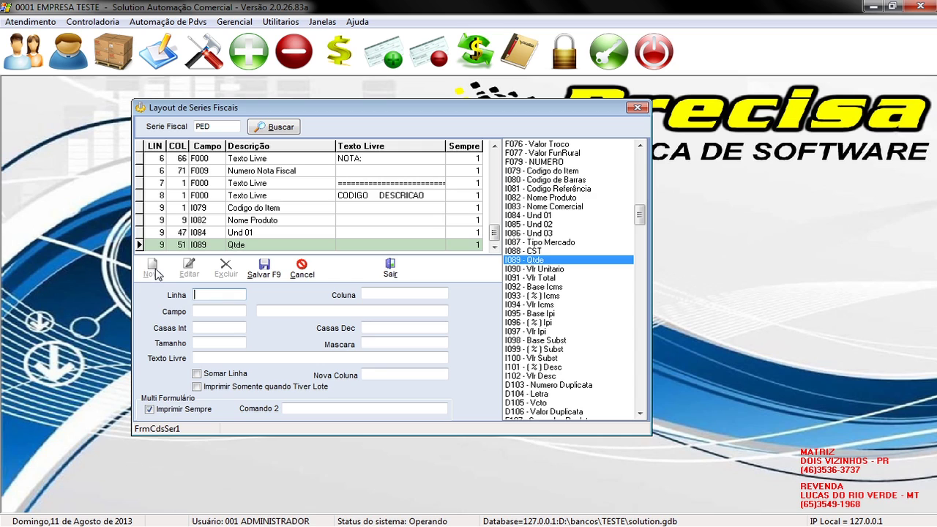
text(9)
key(Tab)
text(6)
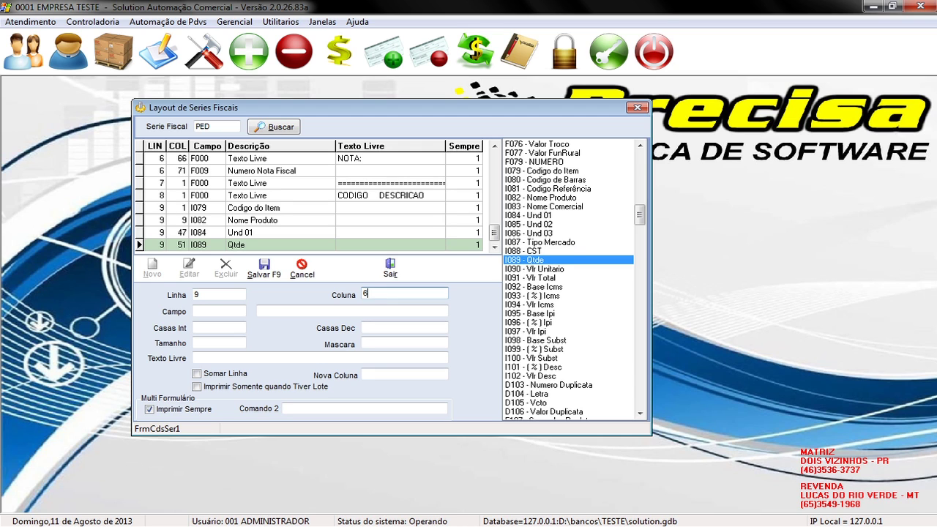
text(2)
key(Tab)
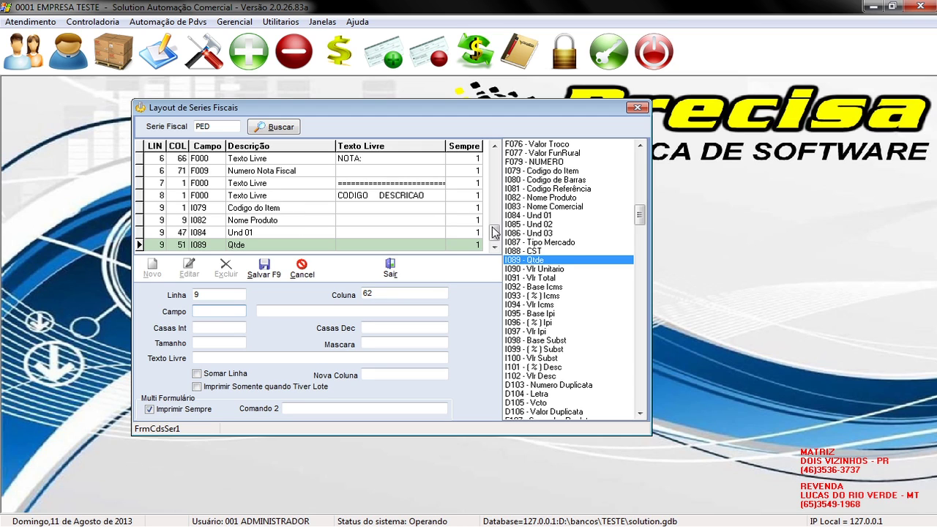
double_click(543, 269)
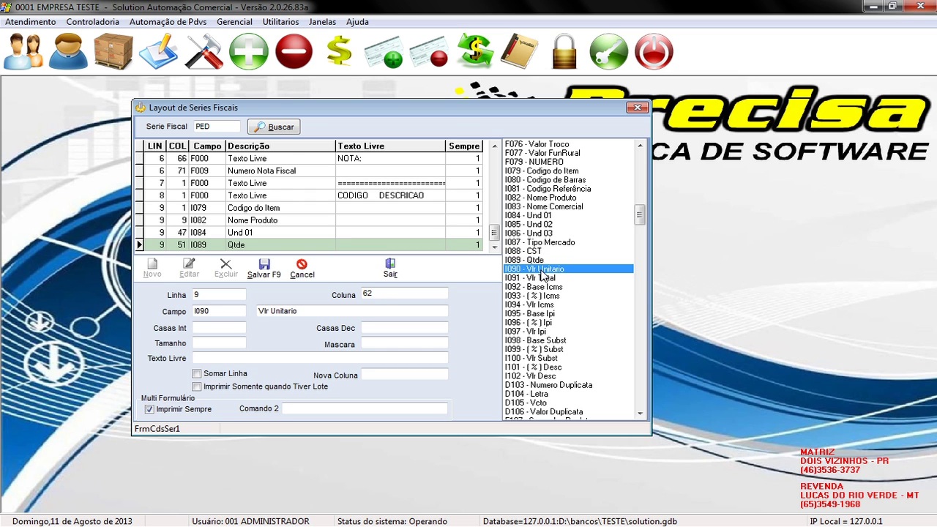
key(F9)
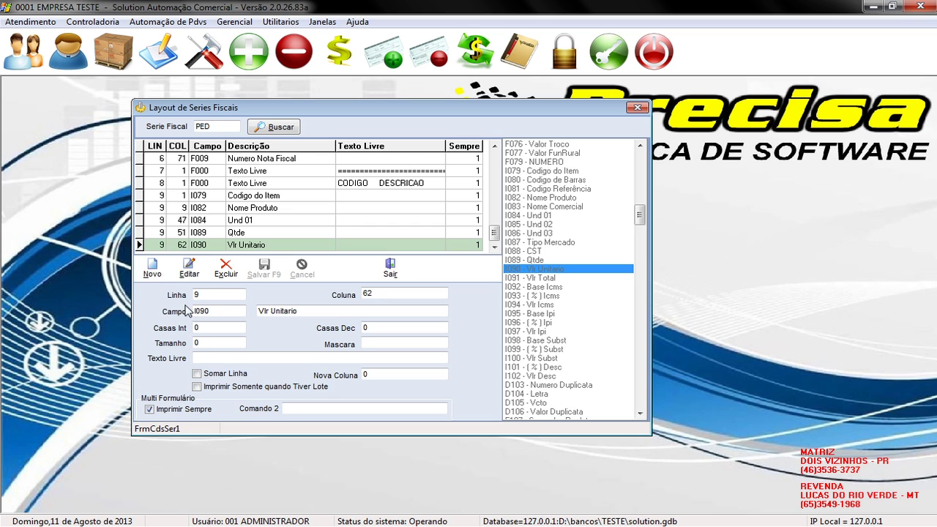
- Add field I091 (Vlr Total) at line 9, column 71 of the layout and save it
click(154, 267)
text(9)
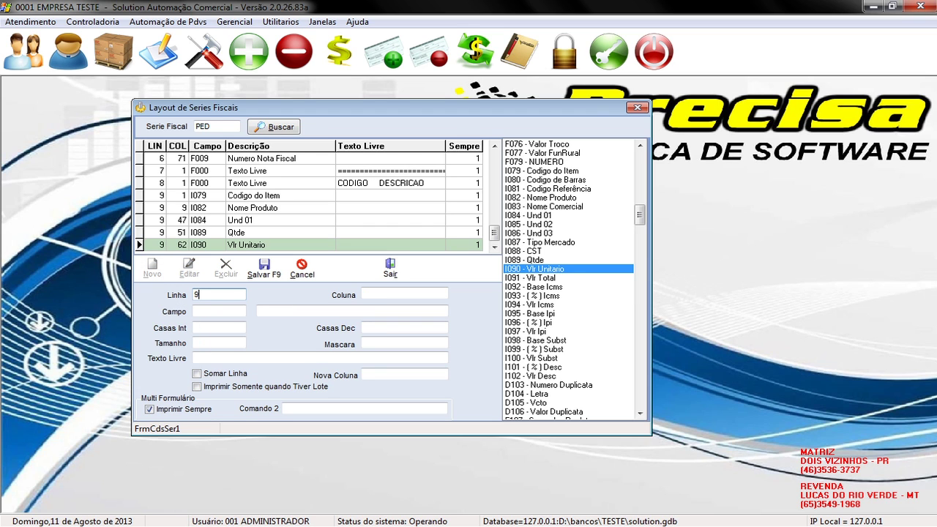
key(Return)
text(71)
key(Return)
double_click(521, 278)
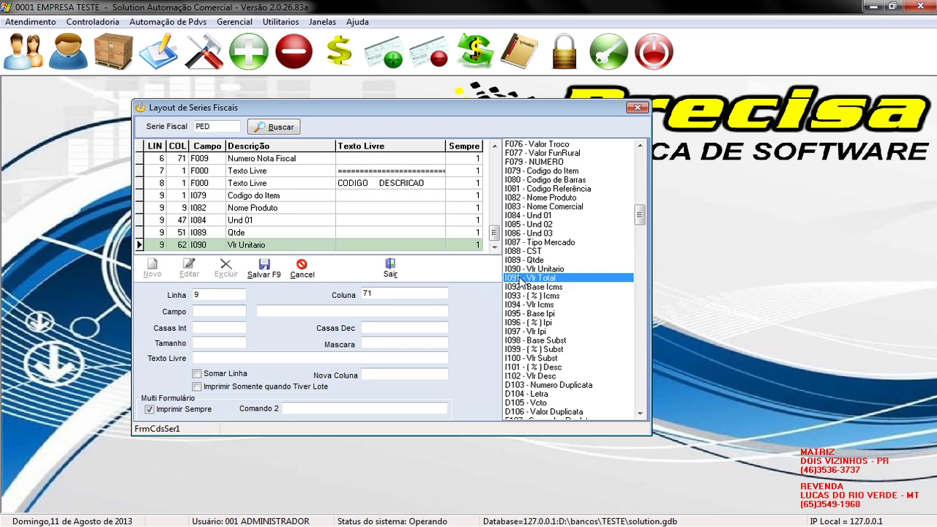
click(267, 268)
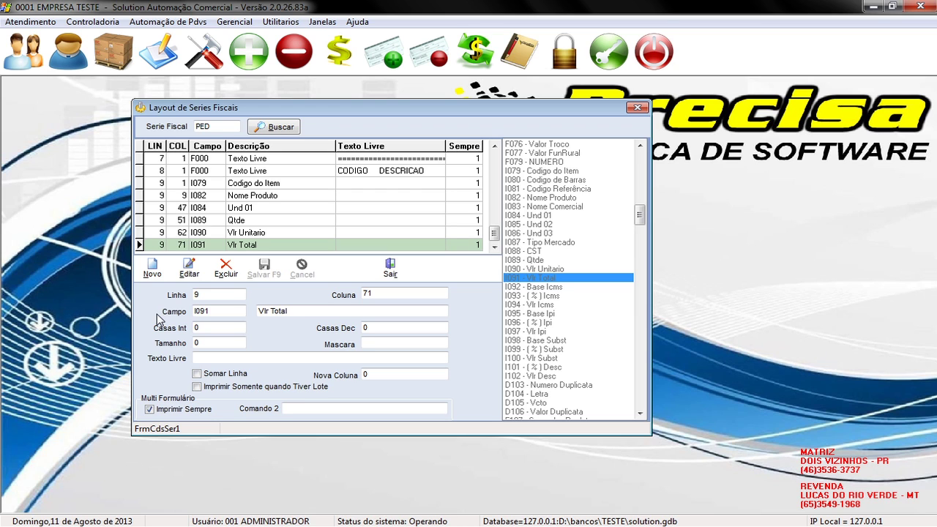
- Add a free-text entry (F000) "DUPLICATA:" at line 23, column 1 of the layout and save it
click(151, 270)
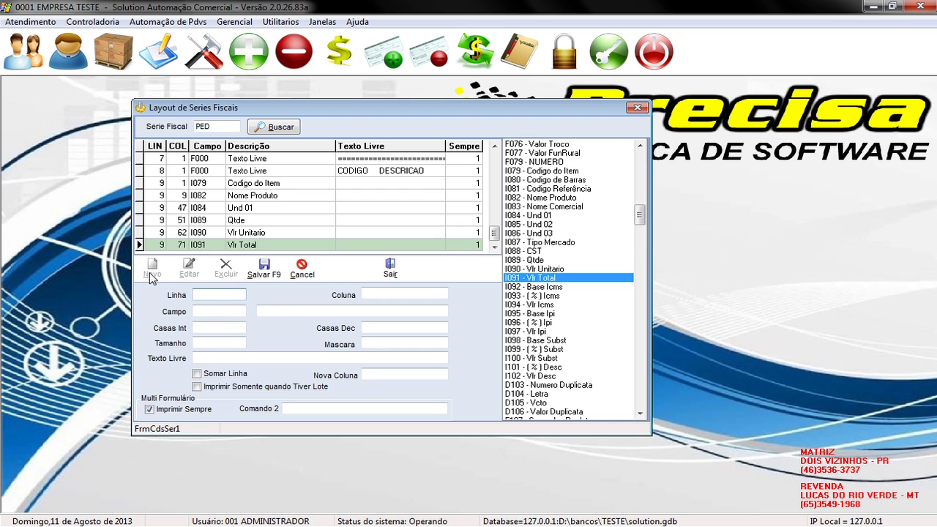
text(23)
click(404, 293)
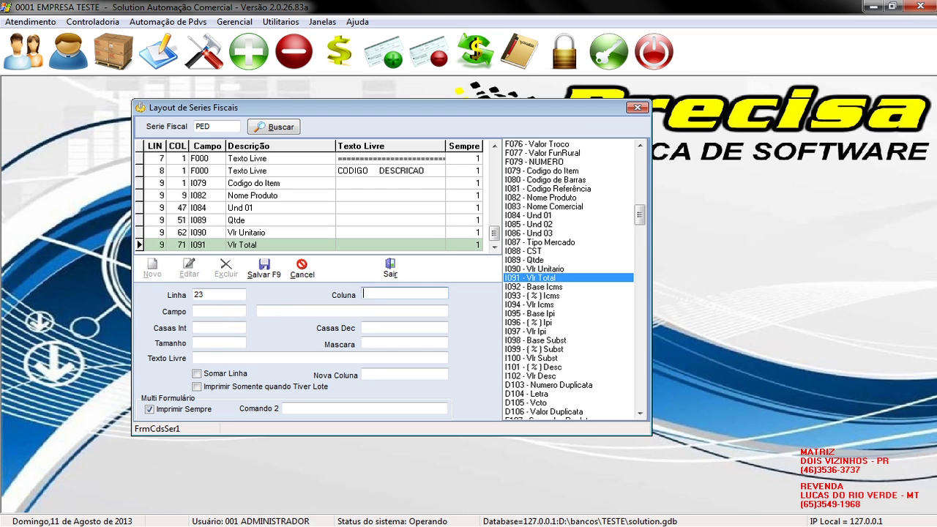
text(1)
drag(640, 221, 640, 165)
double_click(571, 144)
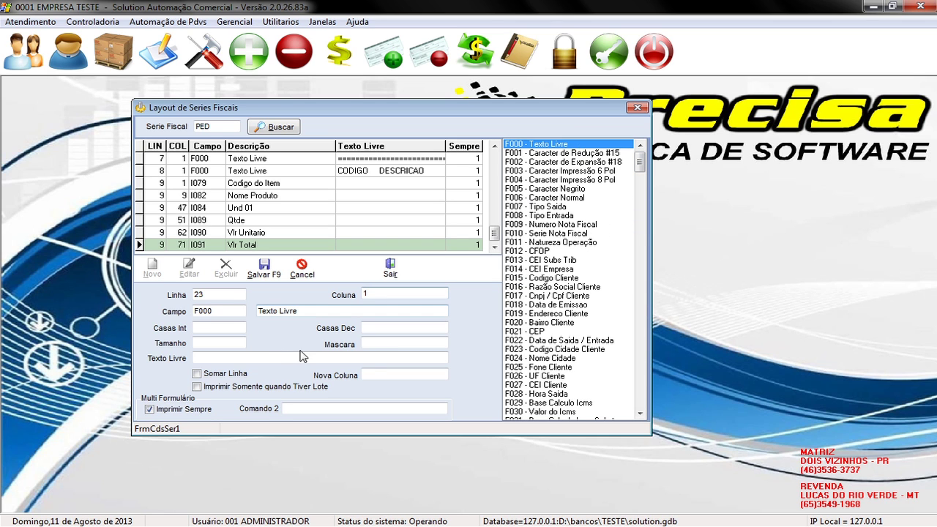
click(278, 358)
text(DUPL)
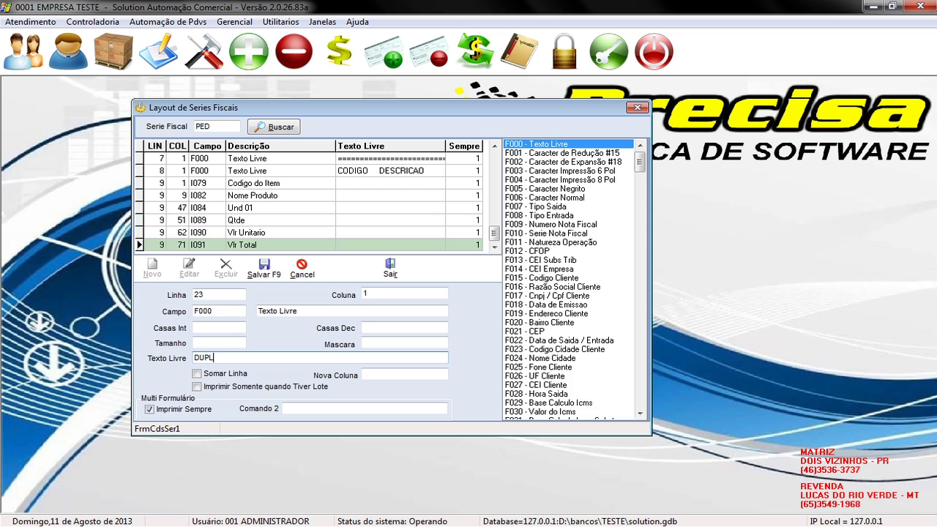
text(ICATA:)
click(265, 268)
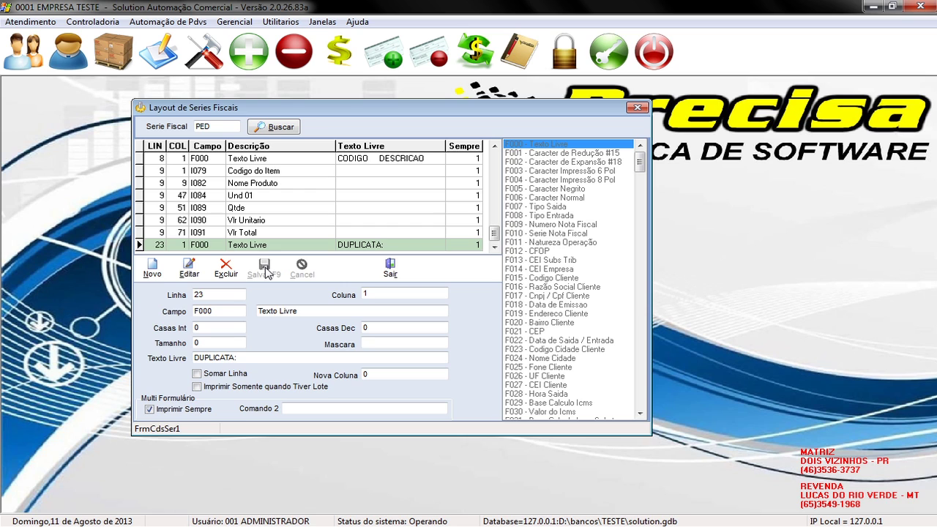
- Add a free-text entry (F000) "VALOR:" at line 23, column 14 of the layout and save it
click(164, 275)
text(23)
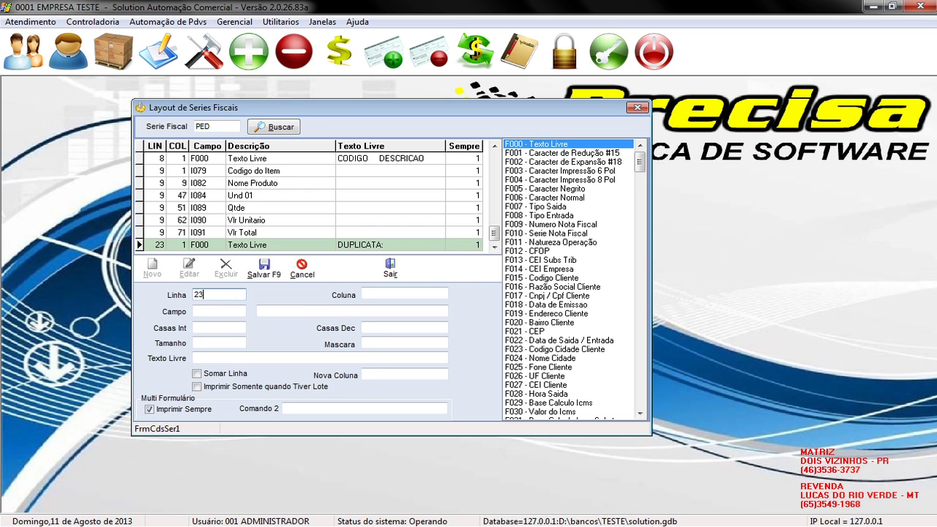
key(Tab)
text(14)
key(Tab)
double_click(517, 146)
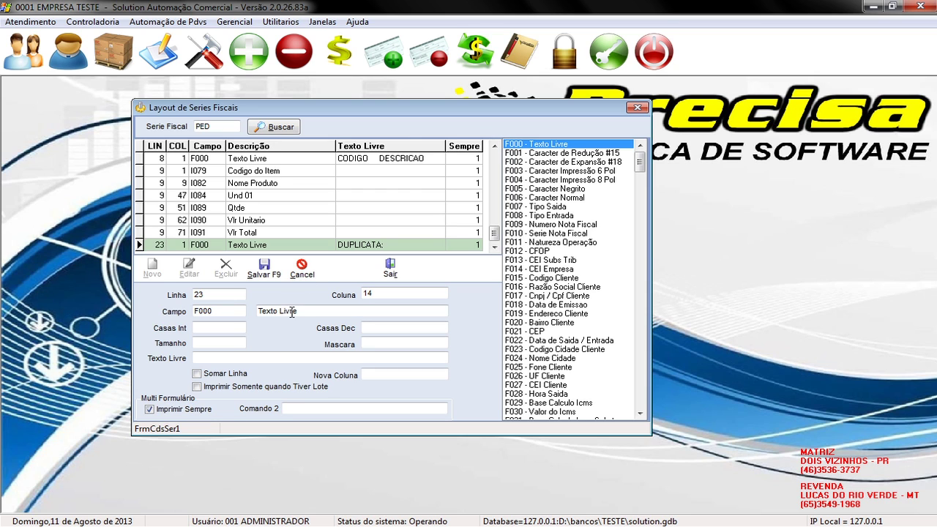
click(278, 357)
text(VALOR:)
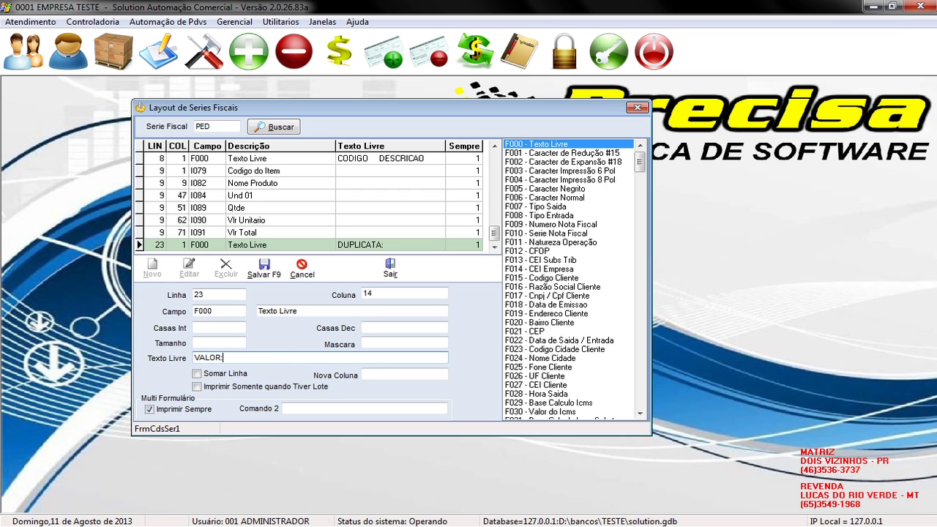
click(365, 407)
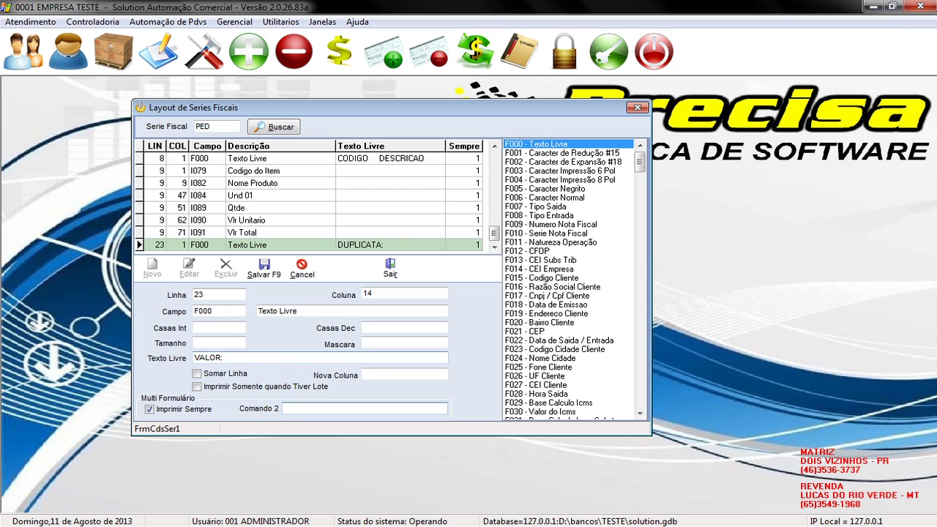
key(F9)
- Add a free-text entry (F000) "VENCIMENTO:" at line 23, column 21 of the layout and save it
click(153, 268)
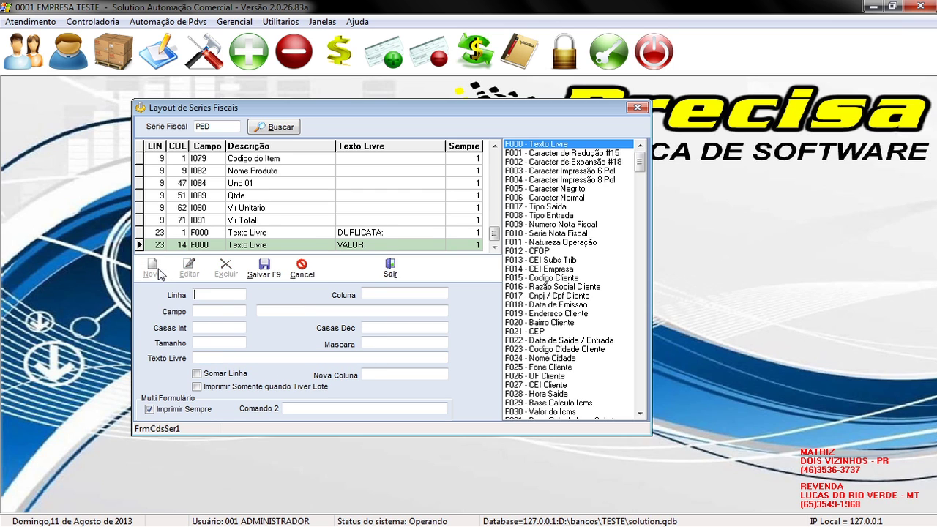
text(23)
click(404, 294)
text(21)
click(219, 311)
text(V)
key(BackSpace)
double_click(515, 146)
click(260, 357)
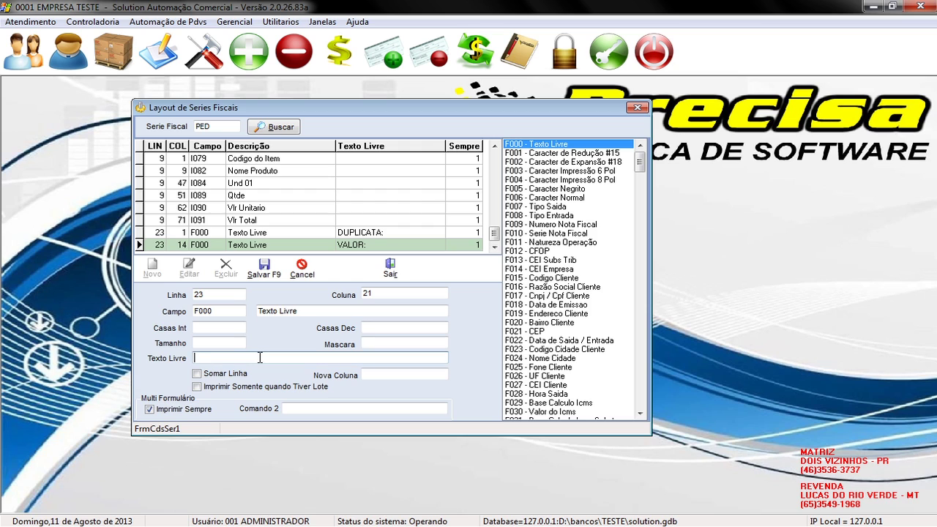
text(VENCIMENTO:)
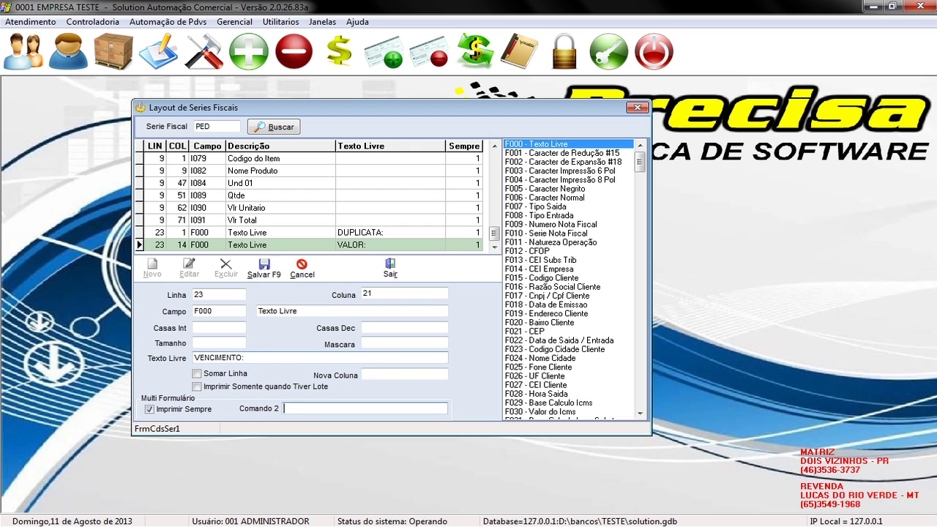
click(267, 270)
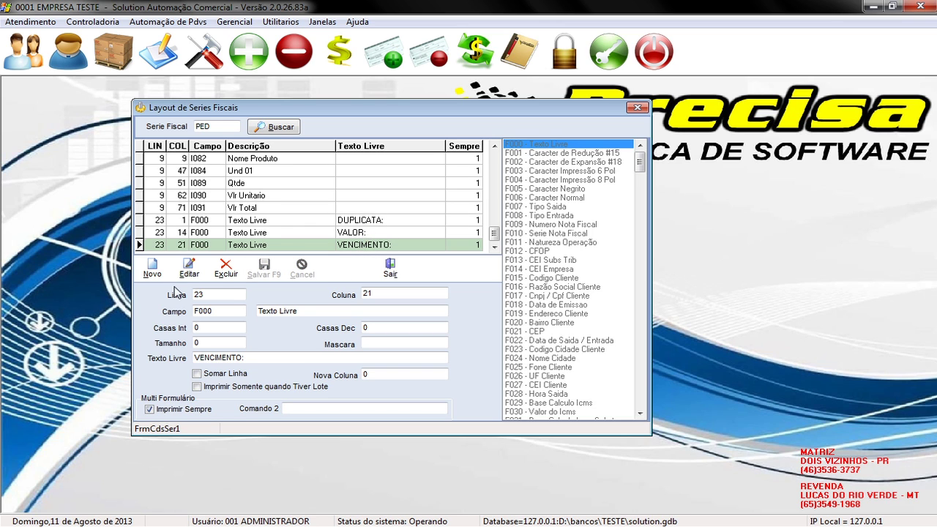
- Add field D103 (Numero Duplicata) at line 24, column 1 of the layout and save it
click(161, 271)
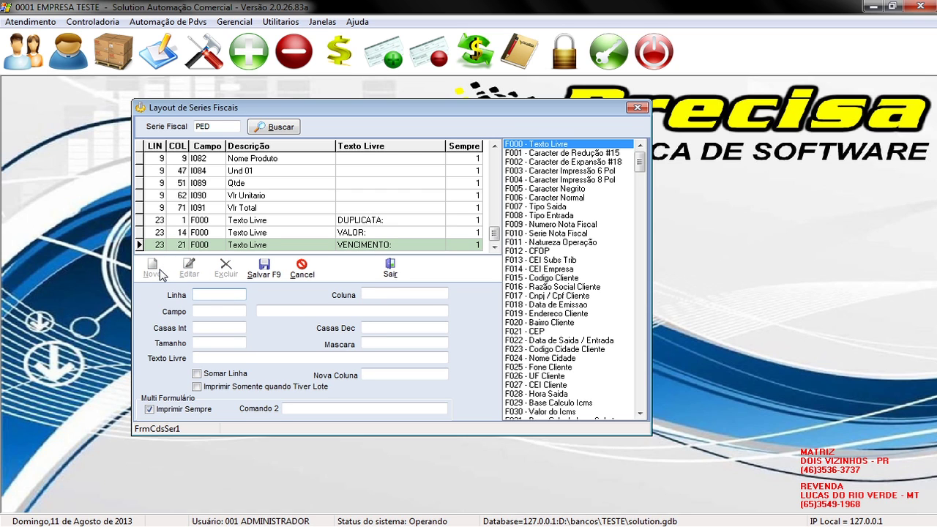
text(24)
key(Tab)
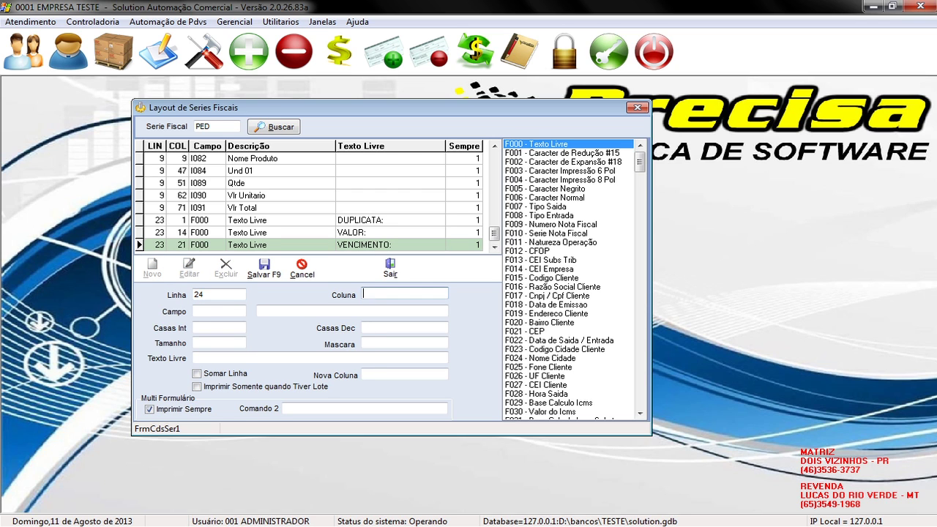
text(1)
key(Tab)
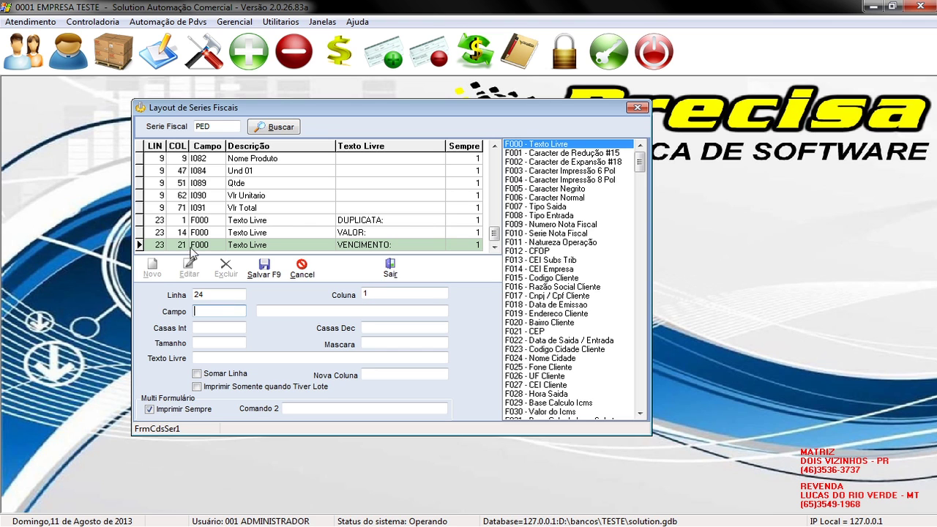
drag(639, 169, 641, 235)
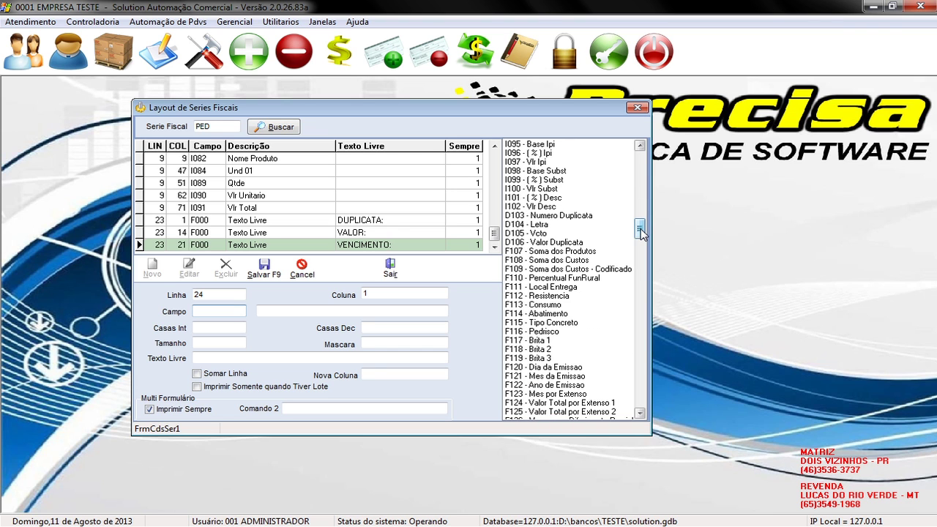
double_click(562, 216)
click(257, 272)
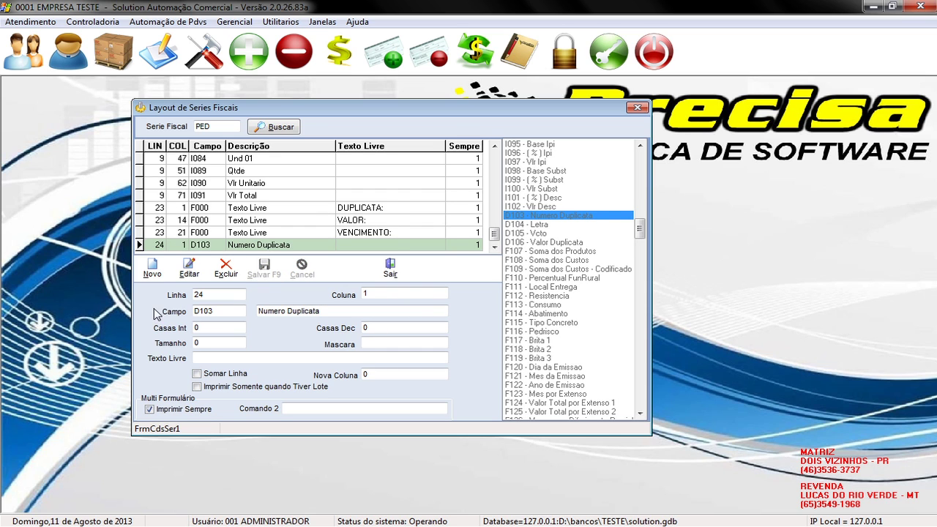
- Add field D104 (Letra) at line 24, column 8 of the layout and save it
click(144, 270)
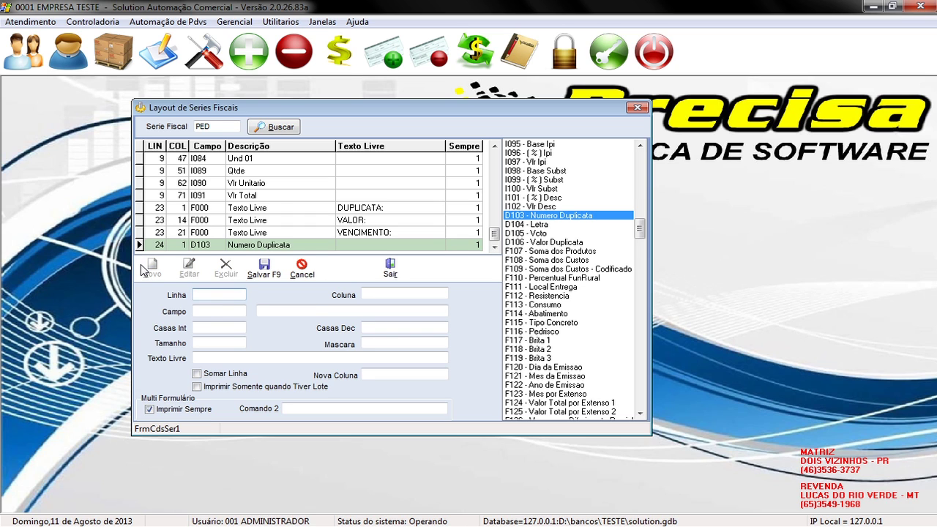
text(24)
key(Tab)
text(8)
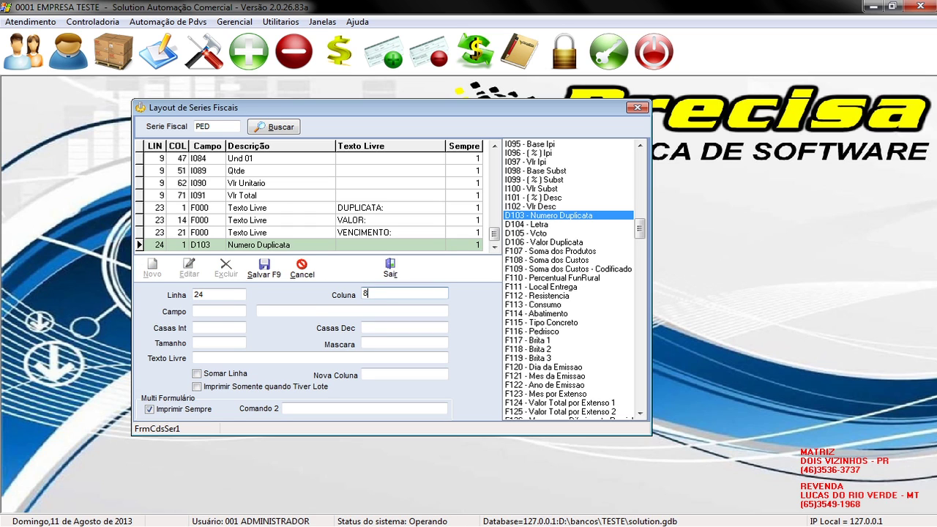
key(Tab)
double_click(526, 225)
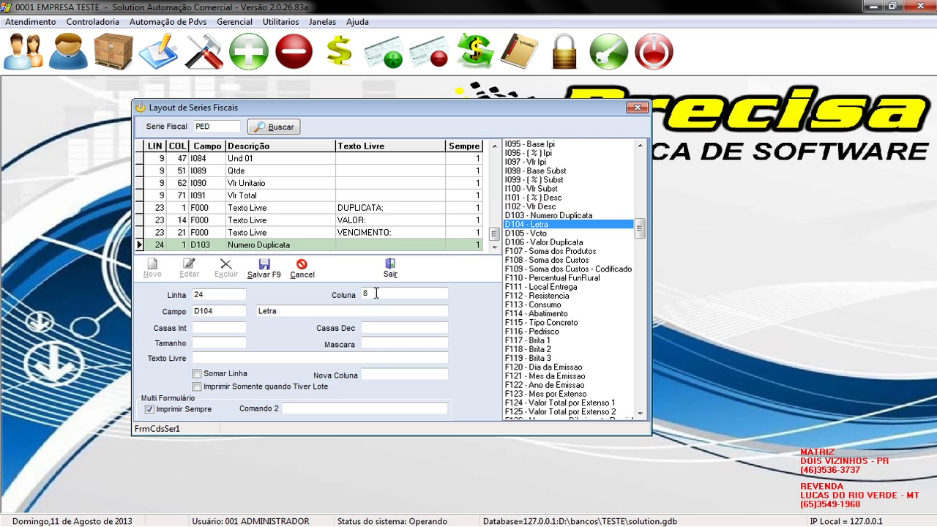
click(265, 269)
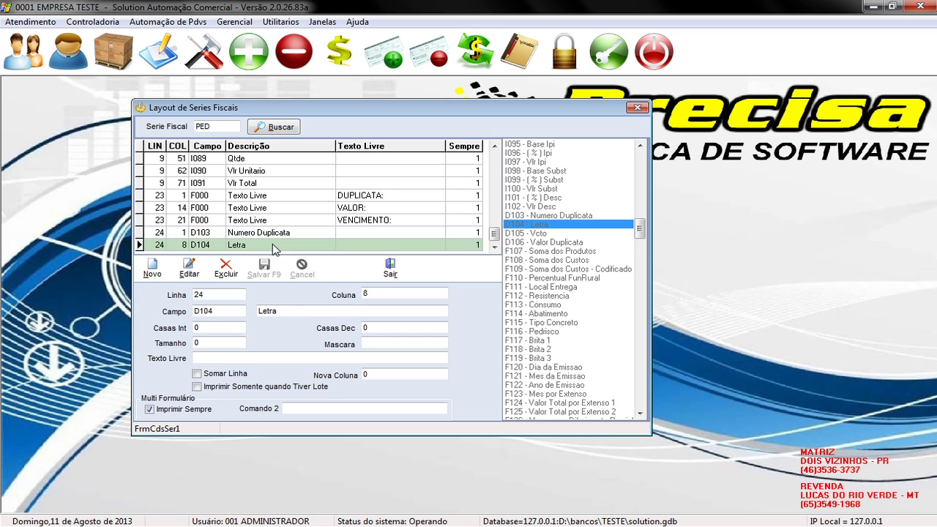
- Add field D106 (Valor Duplicata) at line 24, column 14 of the layout and save it
click(154, 279)
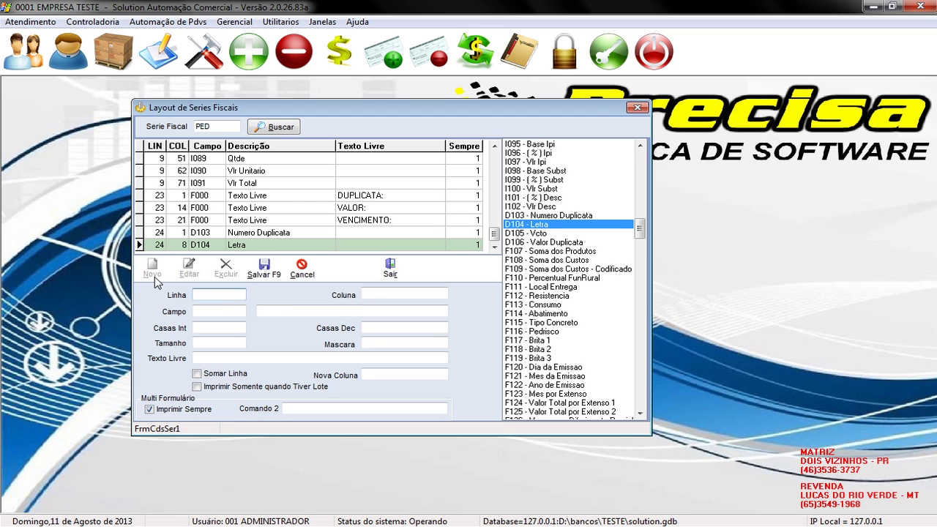
text(24)
key(Tab)
text(14)
key(Tab)
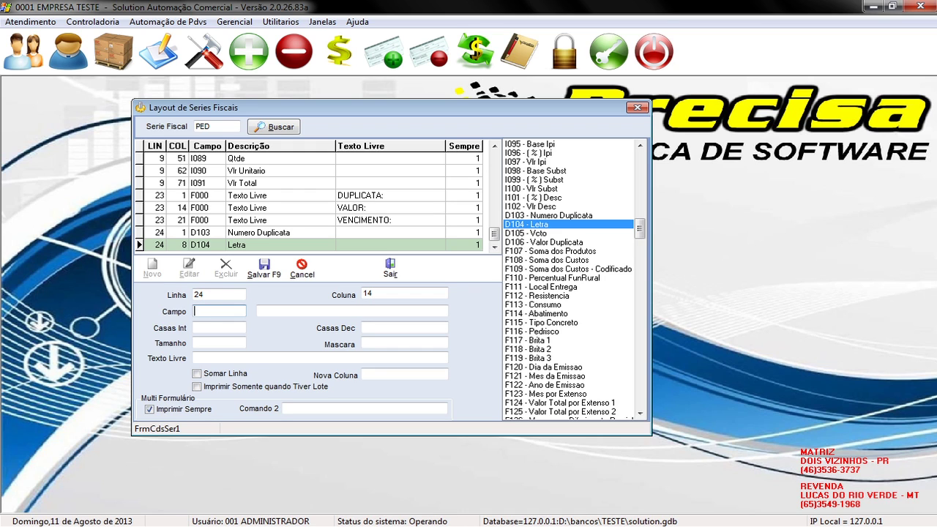
double_click(527, 244)
click(383, 328)
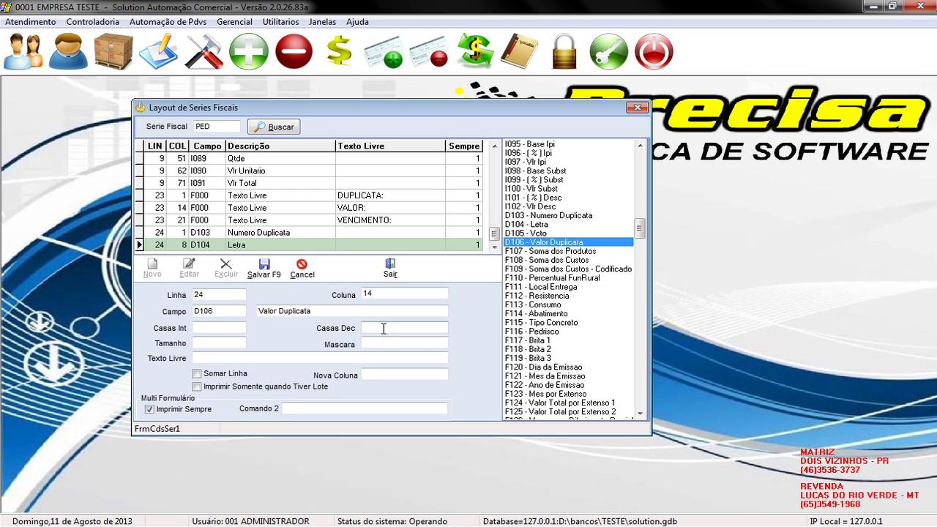
click(265, 270)
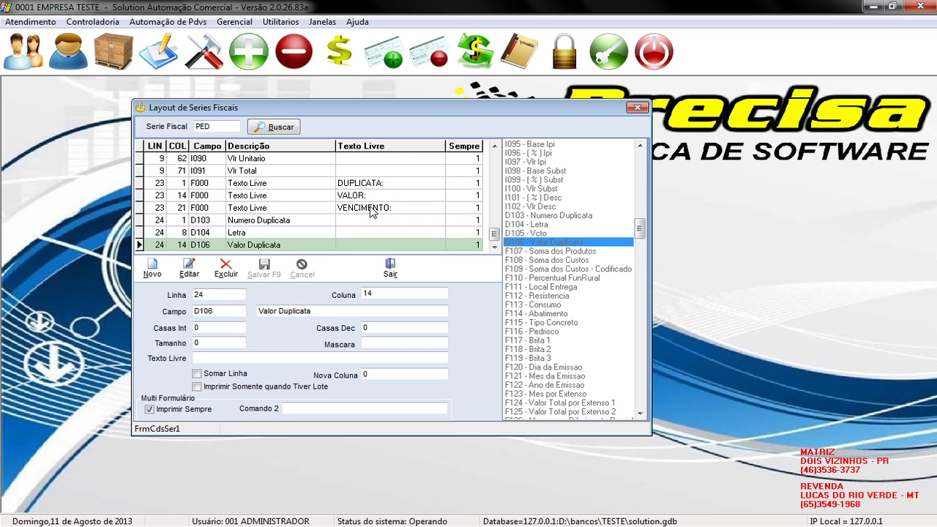
- Add field D105 (Vcto) at line 24, column 21 of the layout and save it
click(152, 268)
text(2)
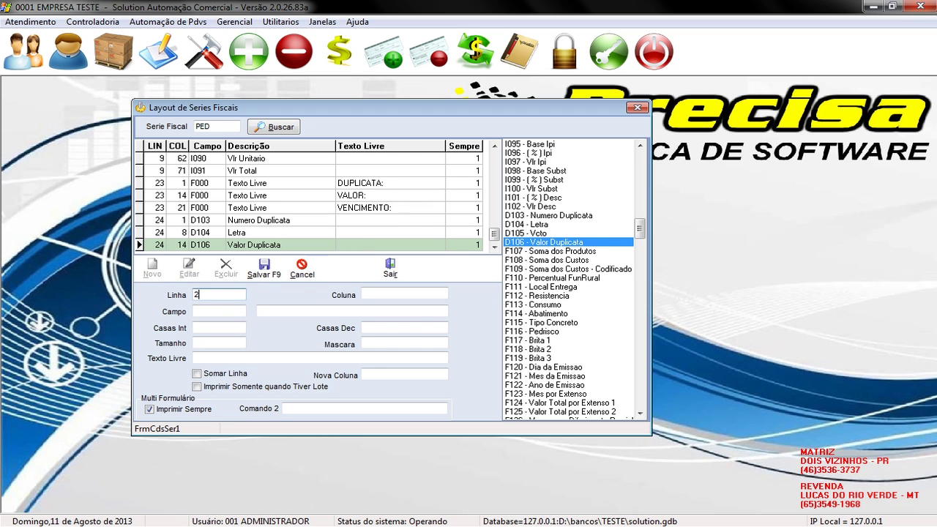
text(4)
key(Tab)
text(21)
key(Tab)
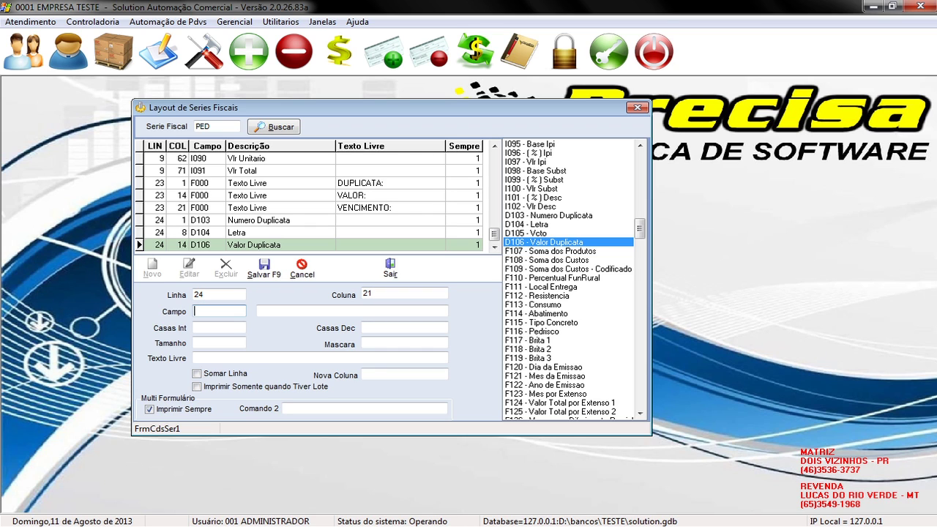
double_click(520, 233)
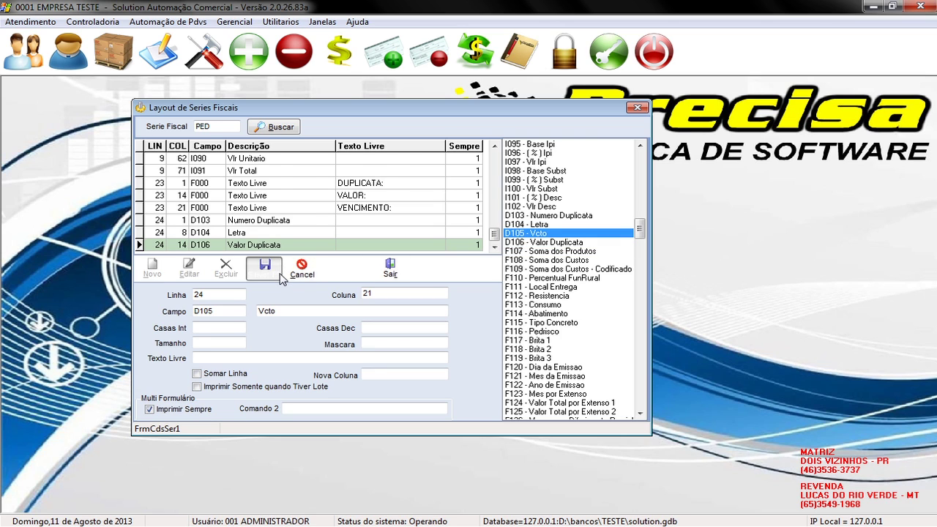
click(264, 269)
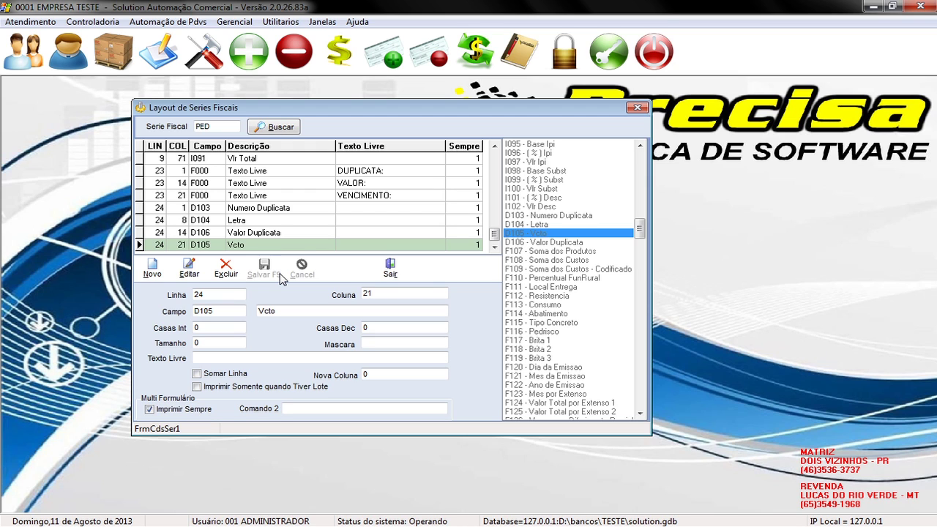
- Add a free-text field F000 reading VLR DESCONTO at line 26, column 55 of the layout and save it
click(151, 269)
text(26)
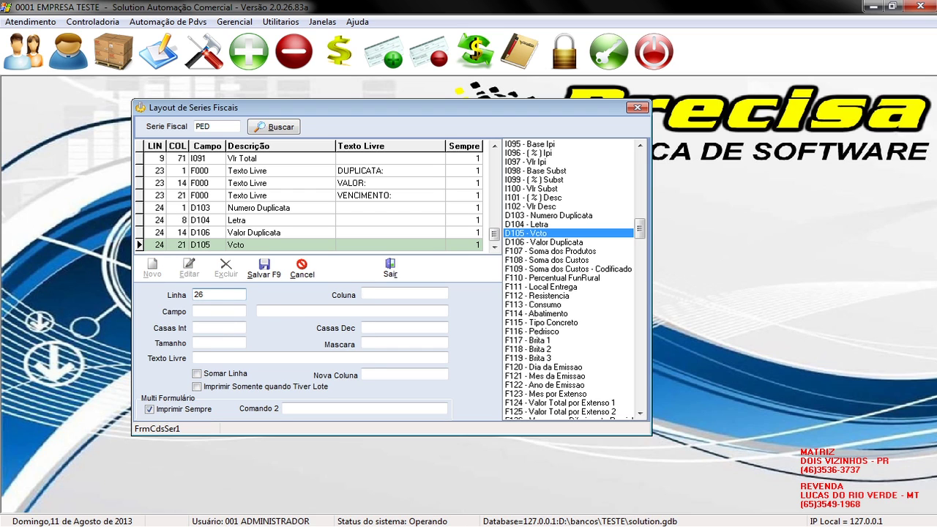
click(404, 293)
text(55)
key(Tab)
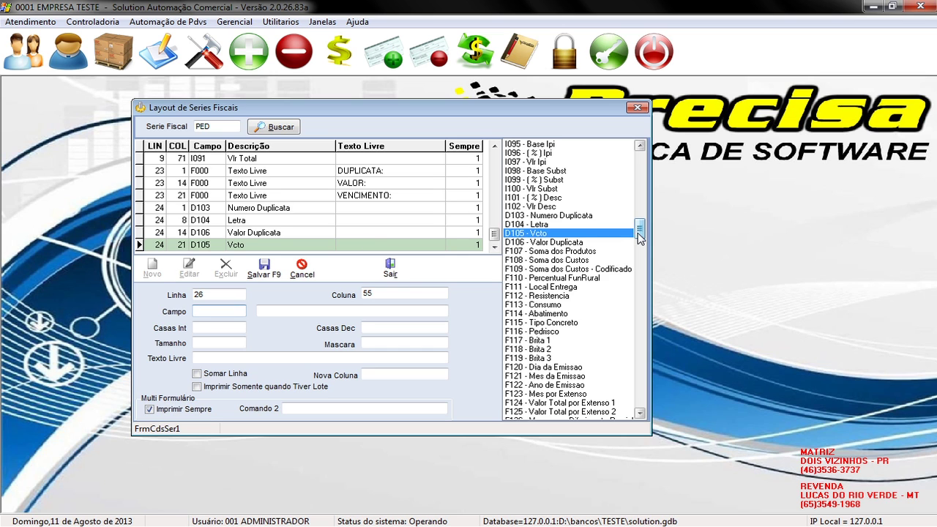
drag(639, 236, 638, 166)
click(566, 146)
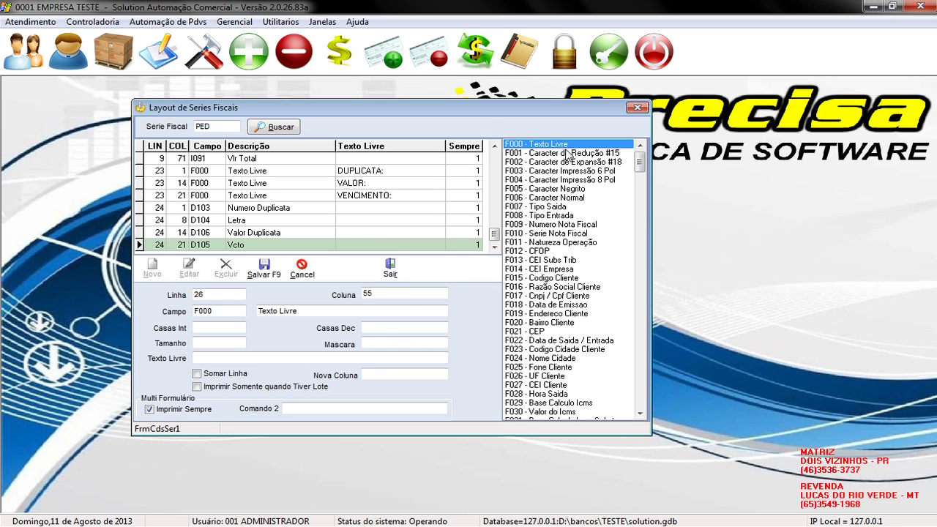
click(374, 357)
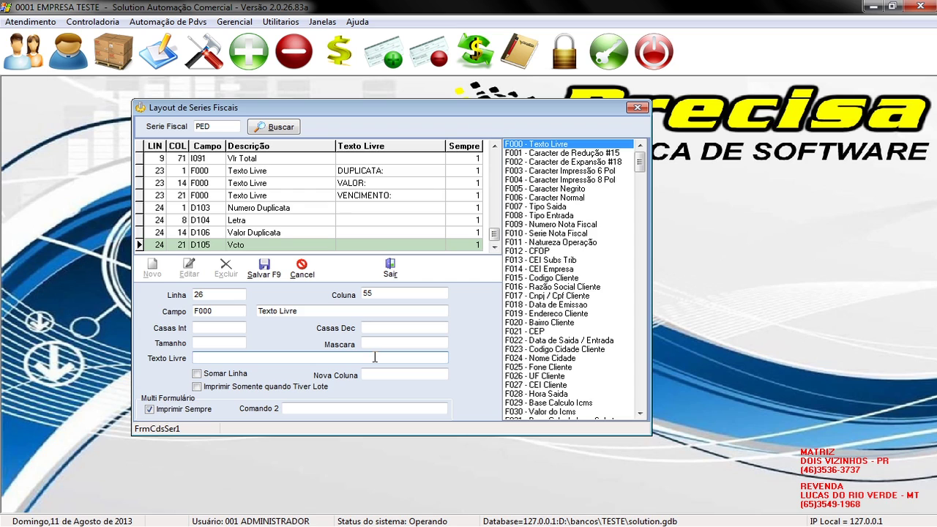
text(VLR DESCONTO)
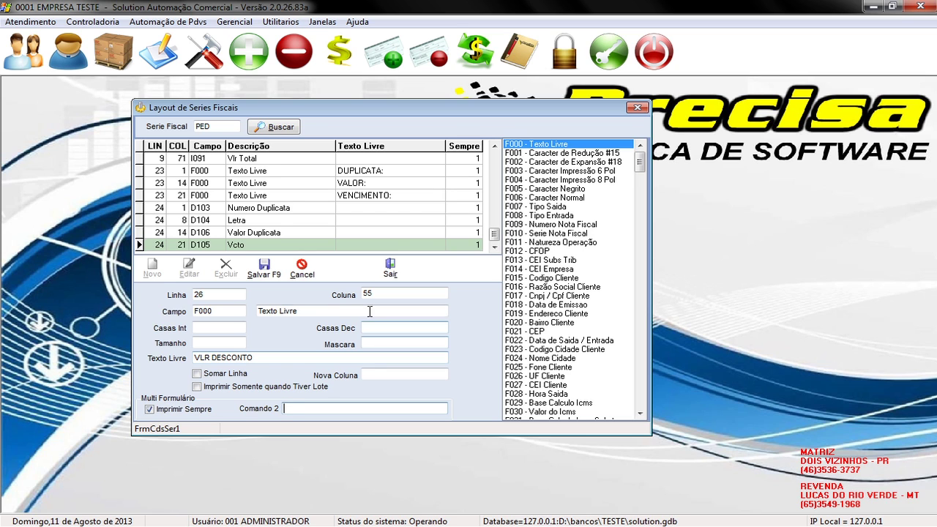
click(267, 269)
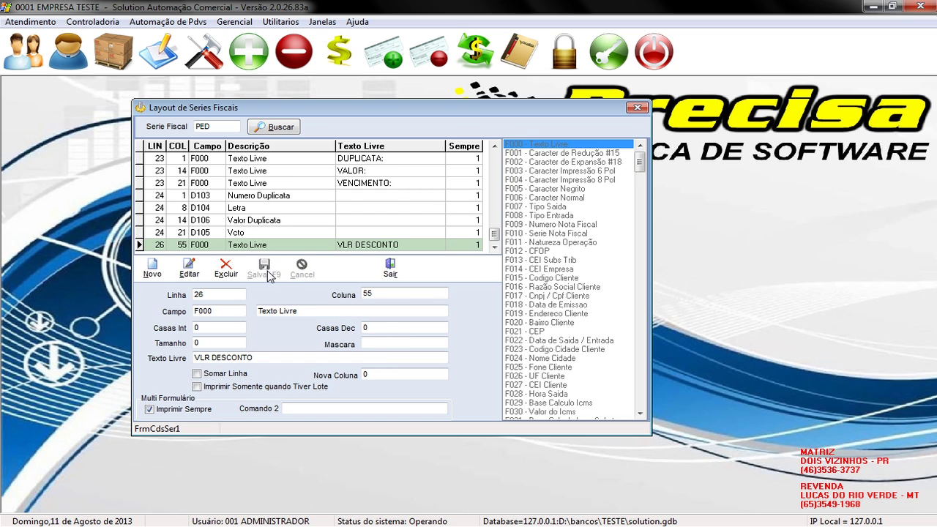
- Add field F040 (Valor Desconto) at line 26, column 67 of the layout and save it
click(161, 261)
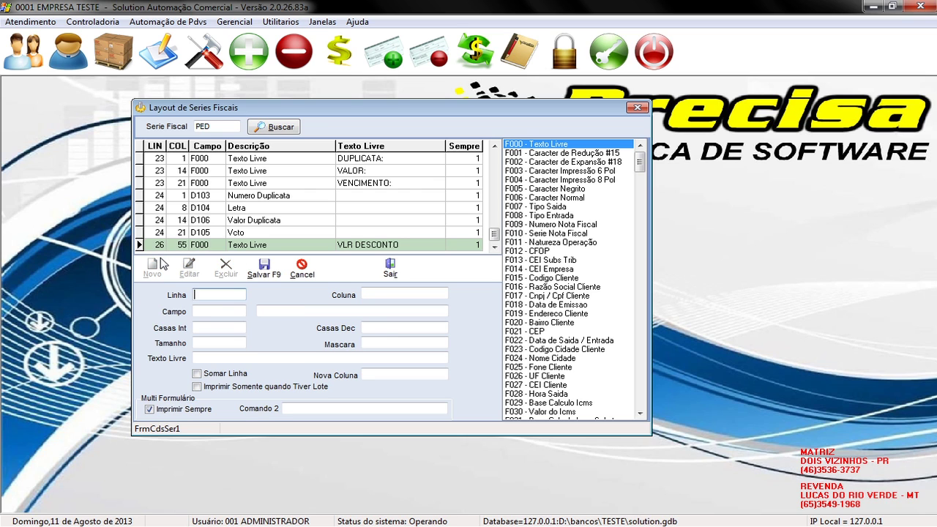
text(26)
key(Tab)
text(67)
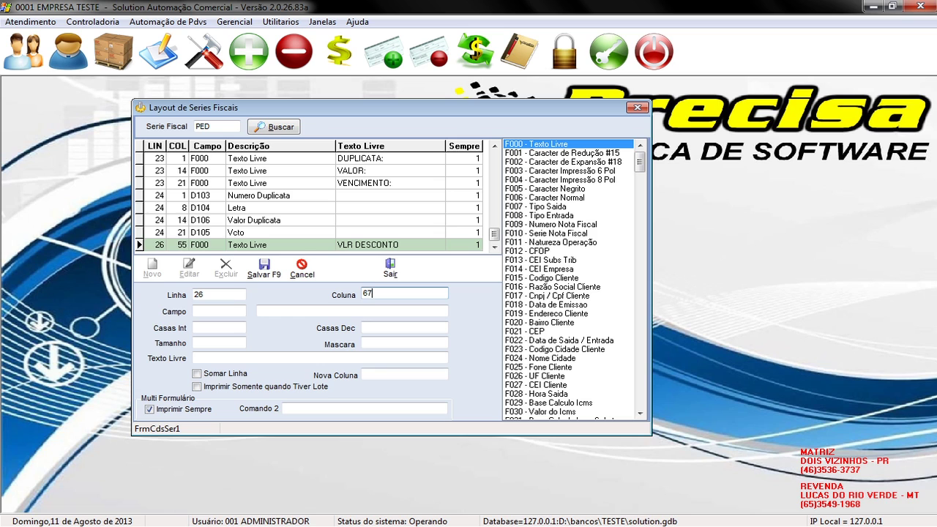
key(Tab)
scroll(533, 357, down, 6)
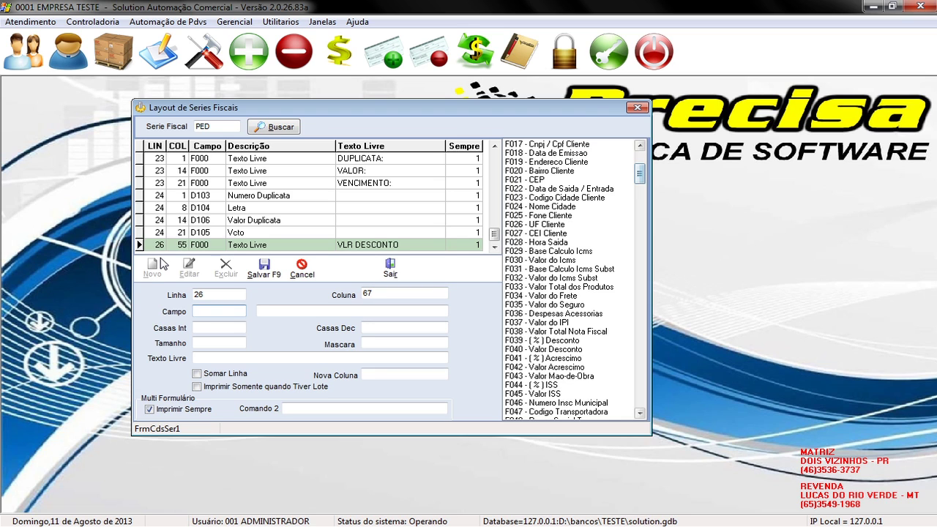
double_click(532, 350)
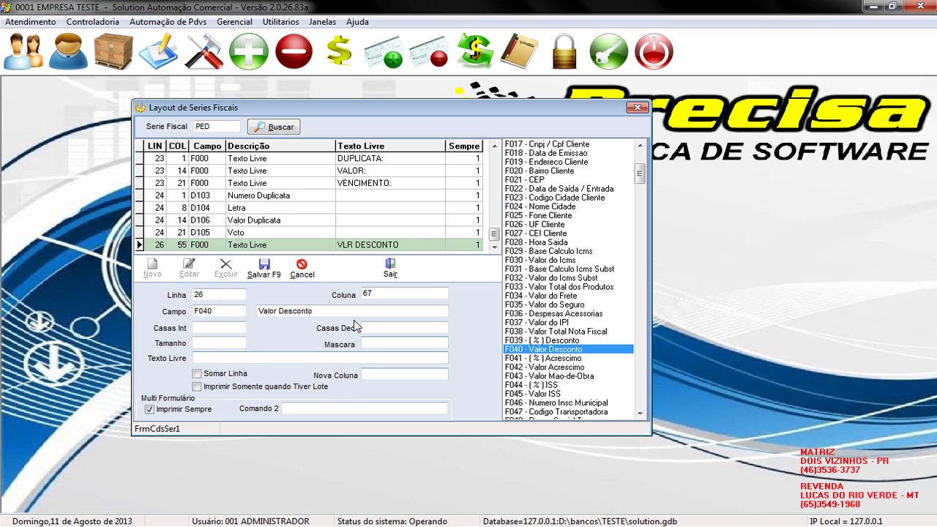
click(263, 268)
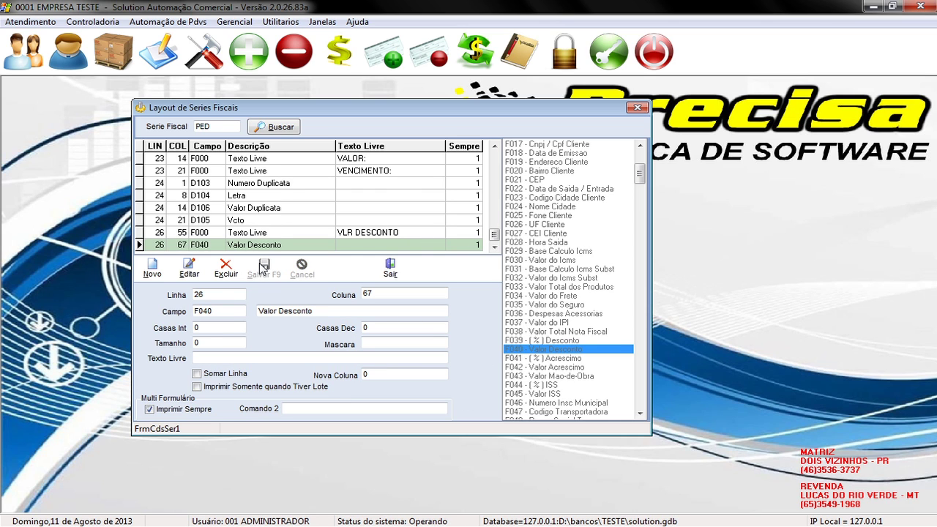
- Add a free-text field F000 reading VALOR ACRESCIMO at line 27, column 55 of the layout and save it
click(154, 266)
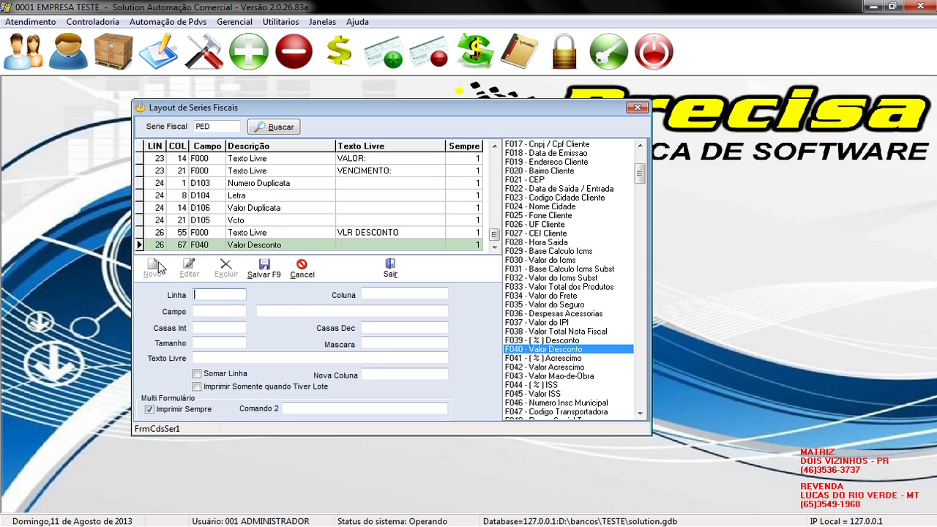
text(27)
text(55)
key(Tab)
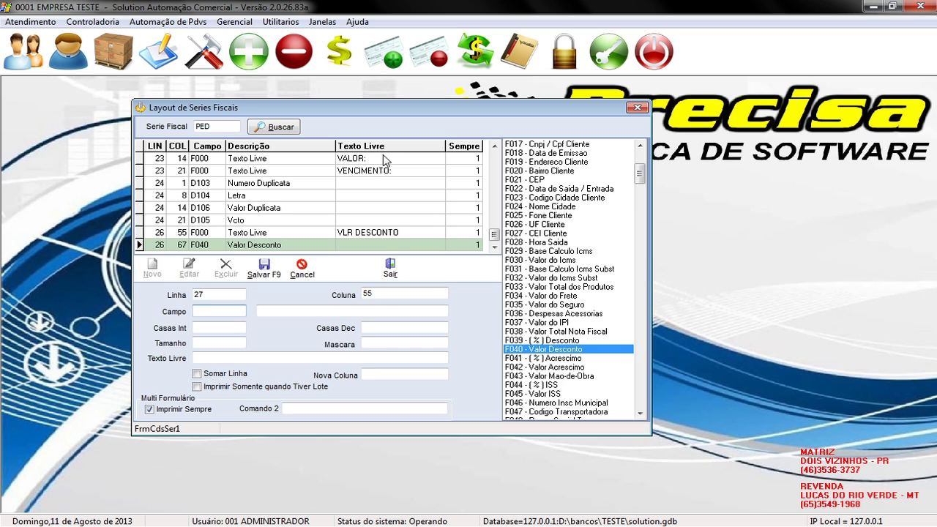
scroll(639, 163, up, 1)
click(639, 162)
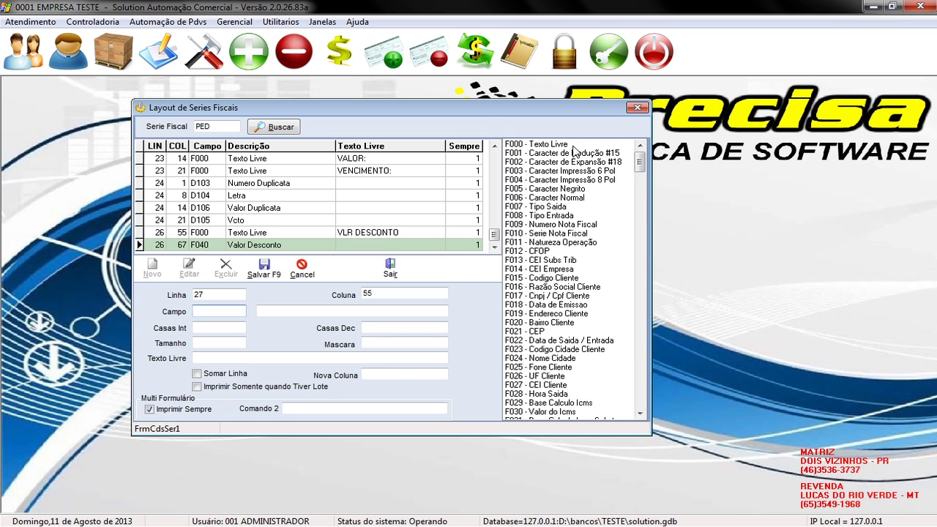
click(556, 144)
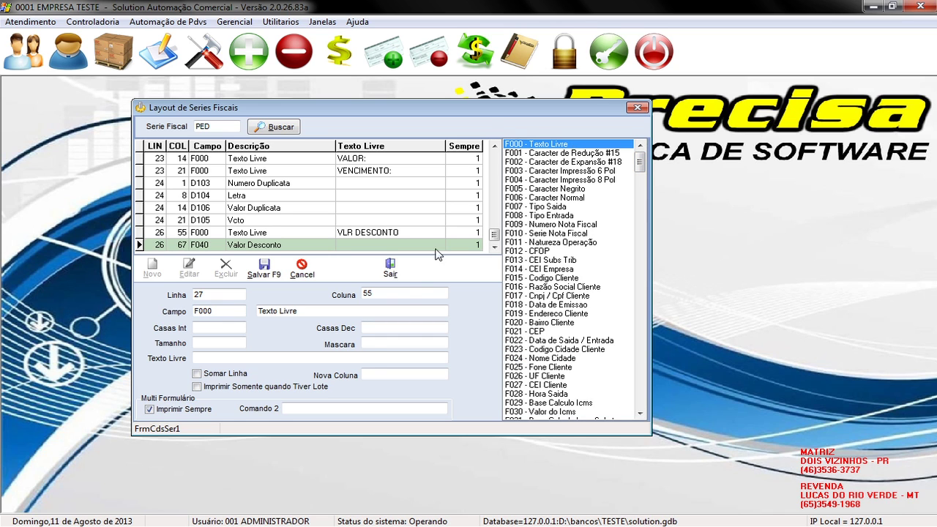
click(372, 354)
text(V)
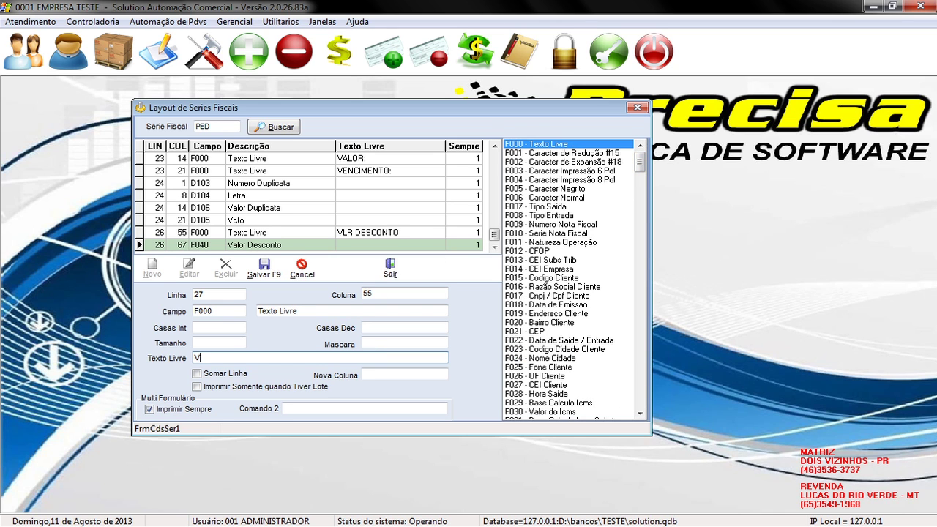
text(ALOR ACRESCIMO)
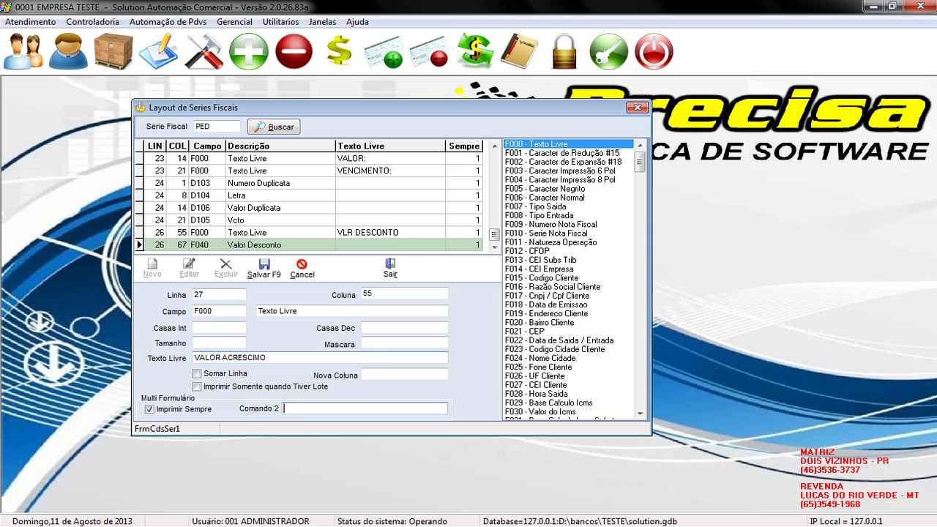
key(F9)
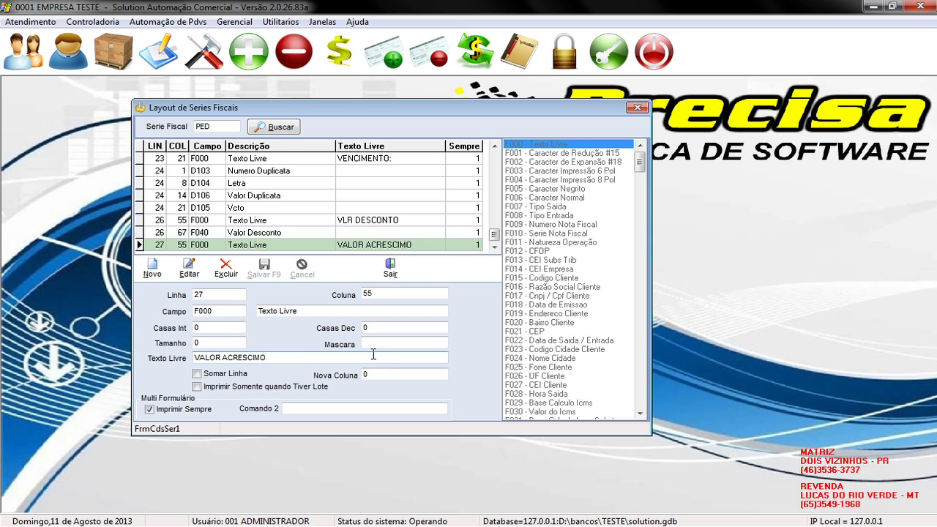
- Add field F042 (Valor Acrescimo) at line 27, column 67 of the layout and save it
click(157, 268)
text(27)
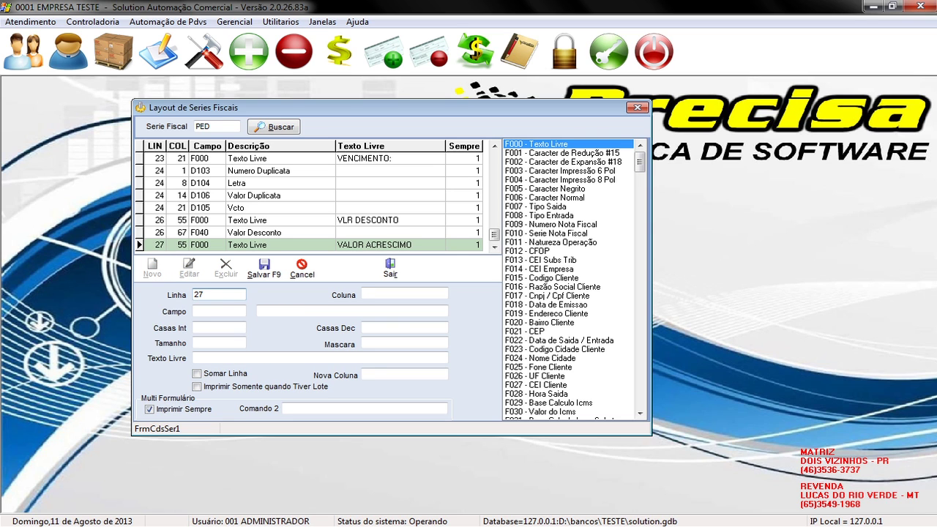
key(Tab)
text(67)
key(Tab)
scroll(562, 336, down, 6)
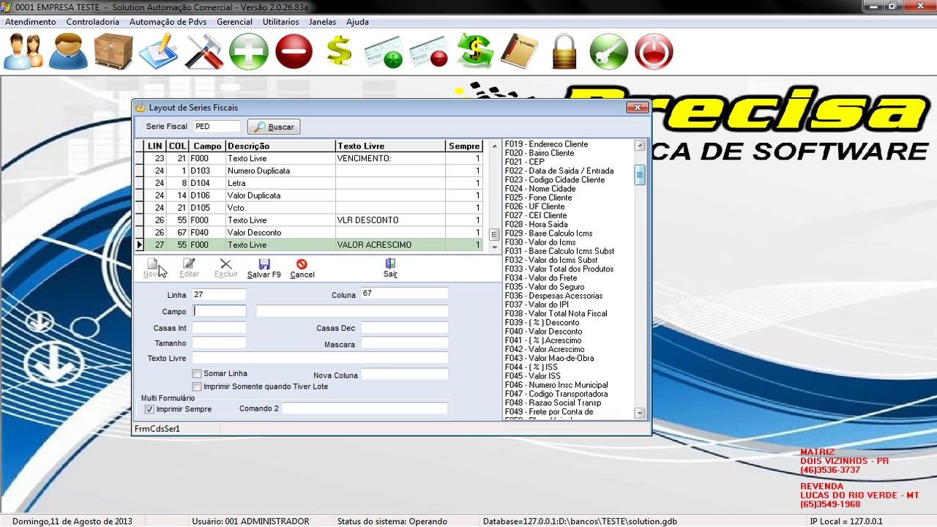
click(554, 358)
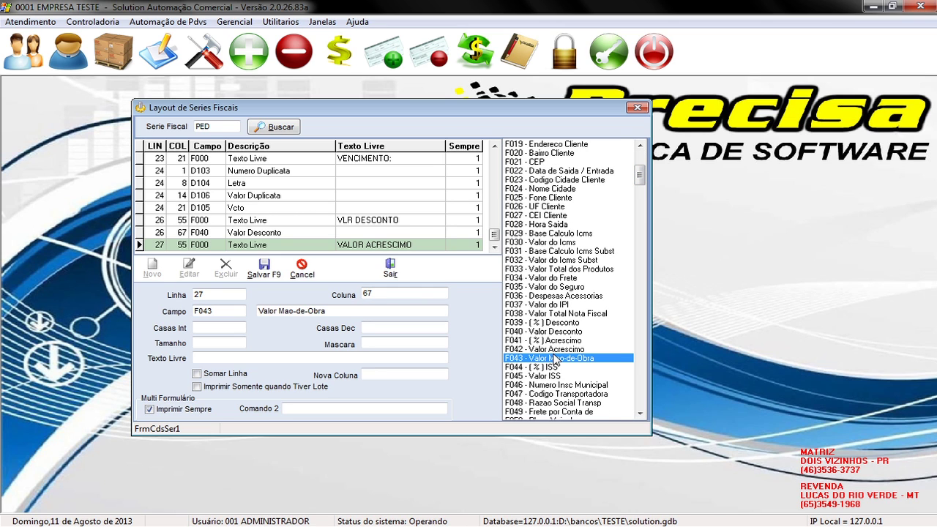
click(552, 350)
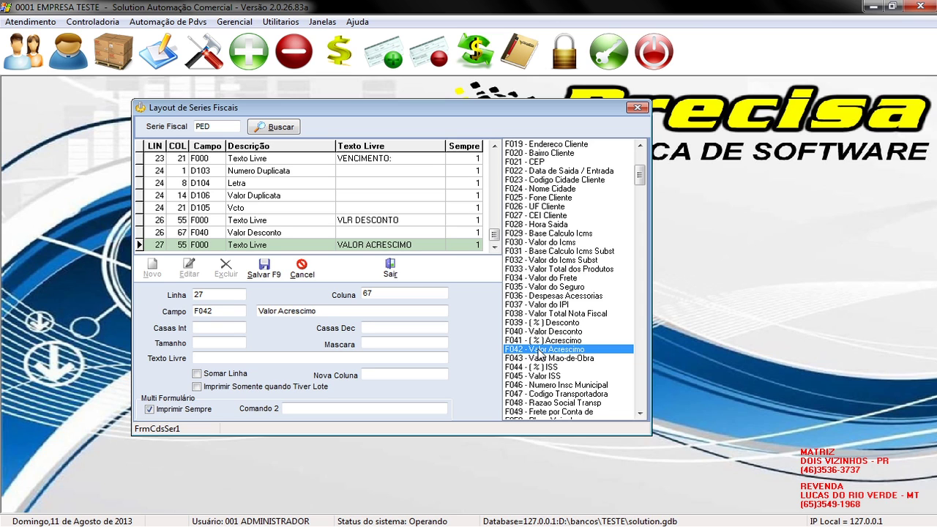
key(F9)
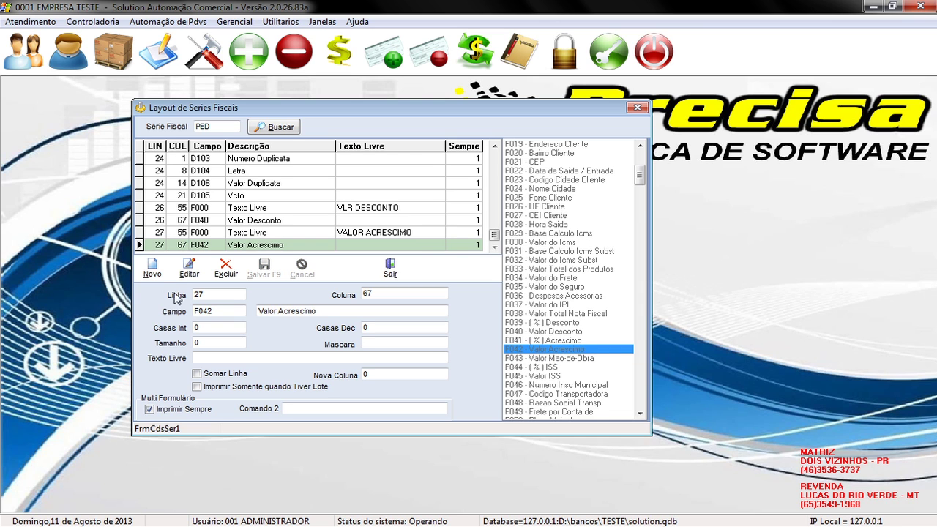
- Add a free-text field F000 reading VALOR TOTAL at line 28, column 55 of the layout and save it
click(152, 269)
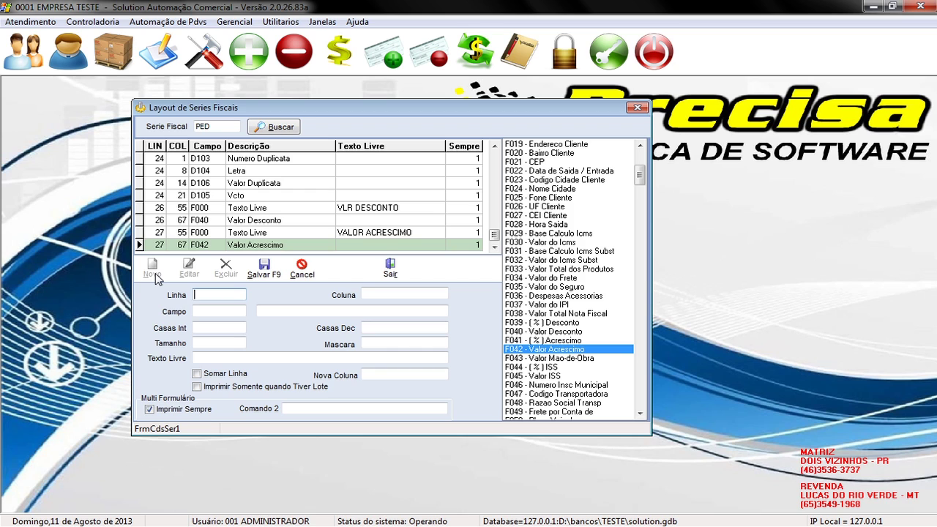
text(28)
key(Return)
text(55)
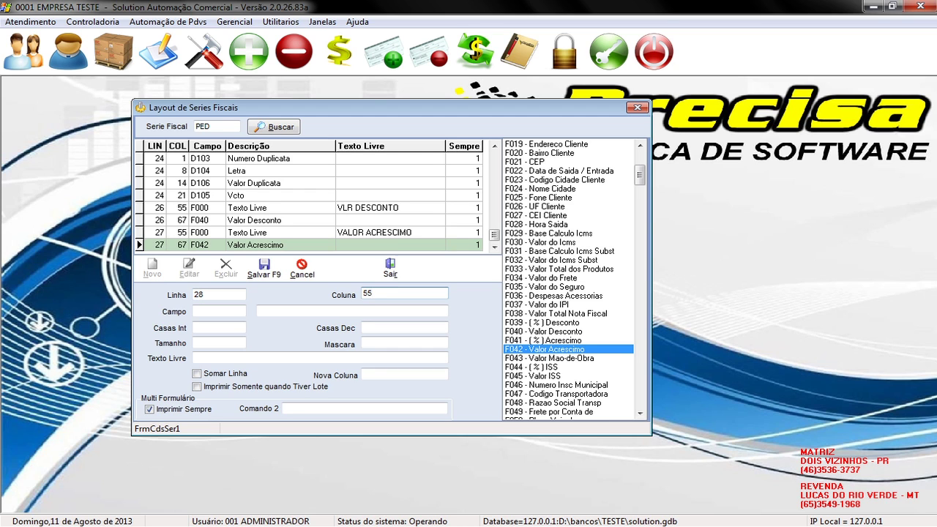
key(Return)
scroll(637, 176, up, 7)
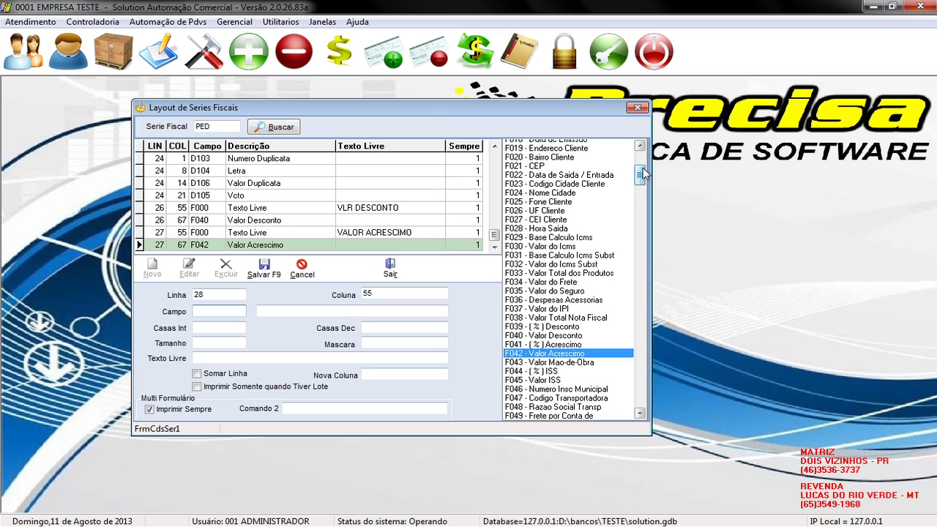
click(579, 146)
key(Return)
key(Return)
key(Return)
key(Return)
key(Return)
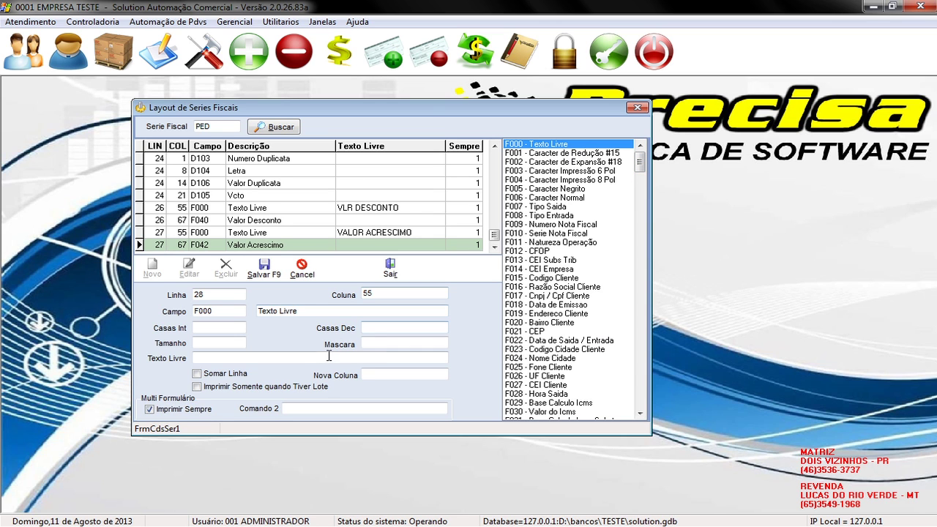
text(VALO)
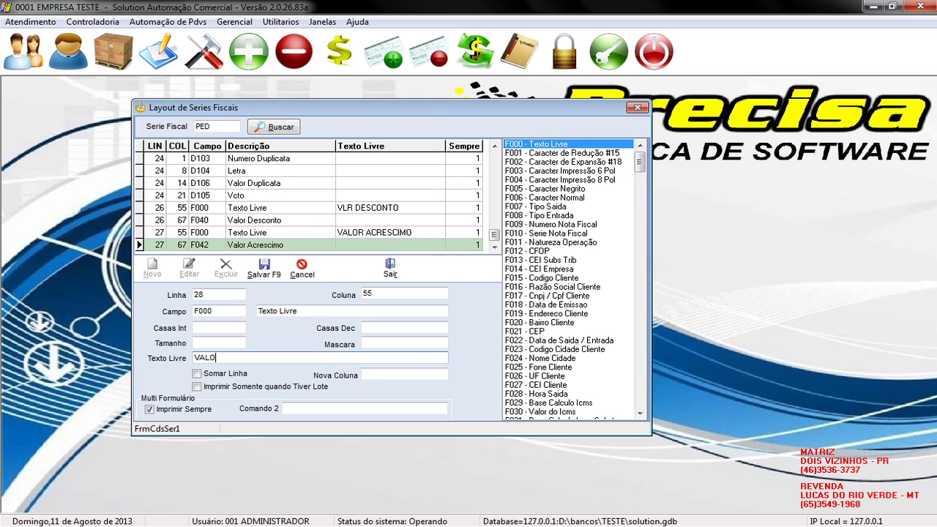
text(R TOTAL)
key(Return)
key(F9)
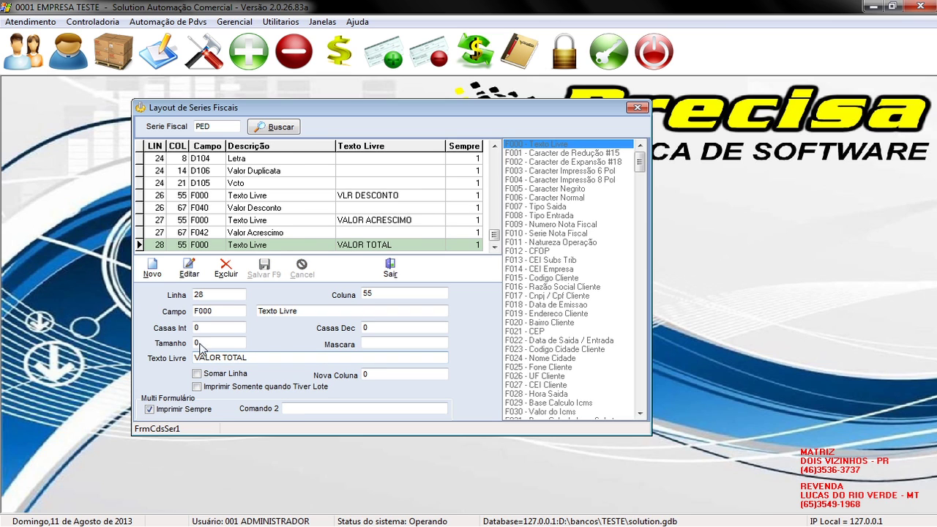
- Add field F038 (Valor Total Nota Fiscal) at line 28, column 67 of the layout and save it
click(155, 269)
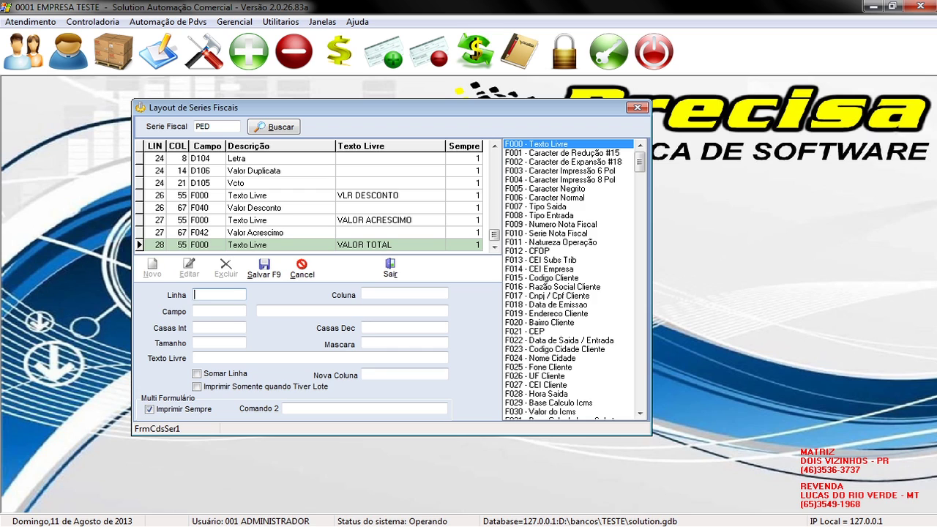
text(28)
key(Return)
text(67)
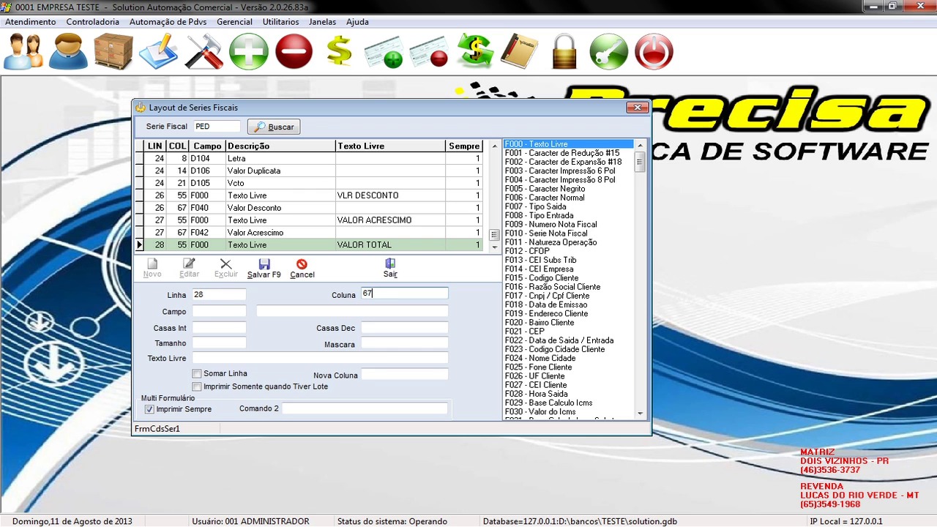
key(Return)
drag(639, 164, 639, 189)
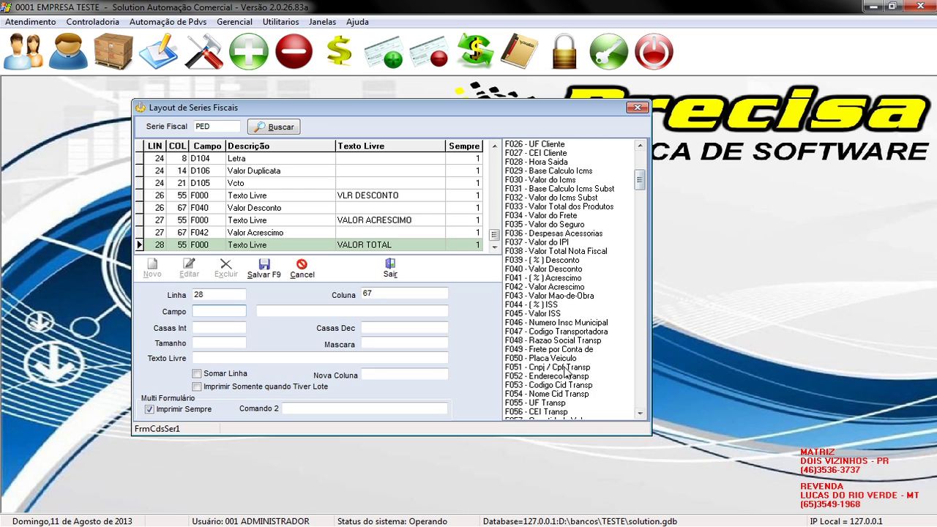
double_click(559, 254)
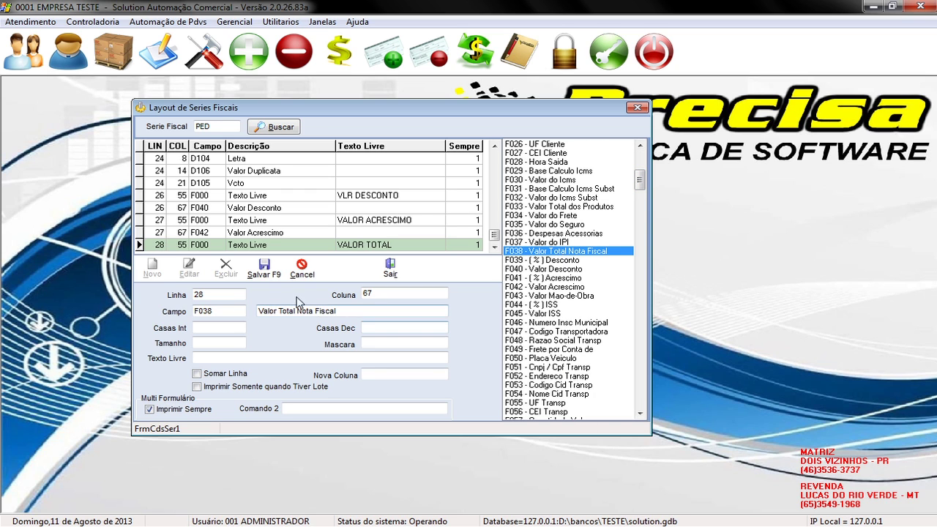
click(265, 273)
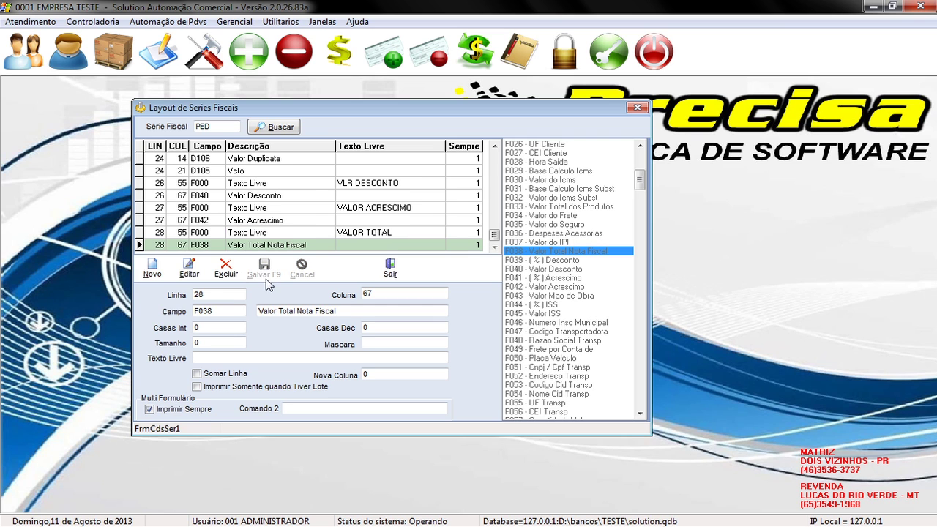
- Add a free-text field F000 reading OBRIGADA PELA PREFERENCIA! VOLTE SEMPRE! at line 29, column 1 of the layout and save it
click(153, 268)
text(29)
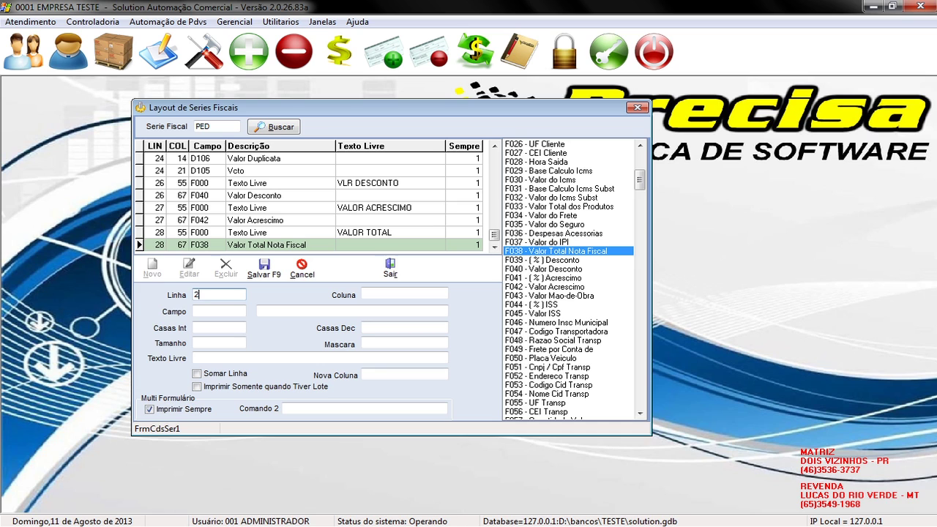
key(Tab)
text(1)
key(Tab)
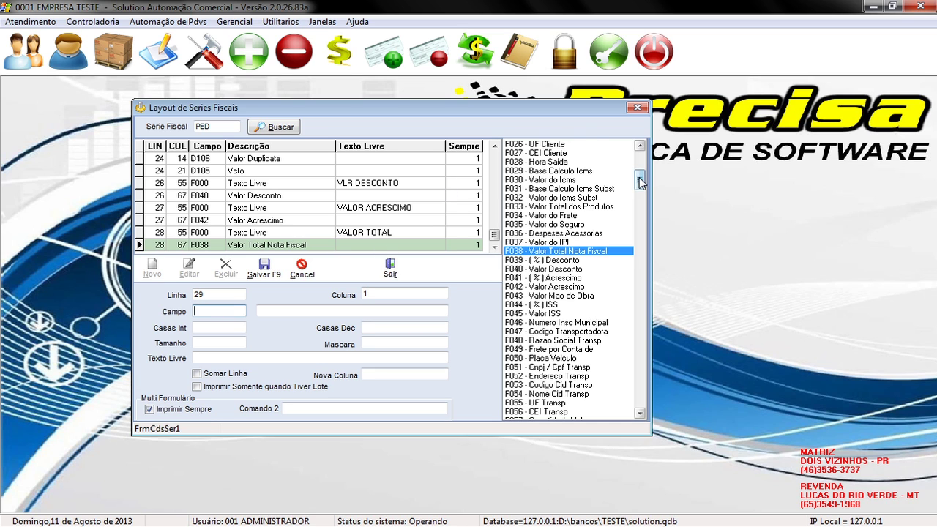
drag(639, 177, 638, 155)
click(578, 145)
double_click(578, 145)
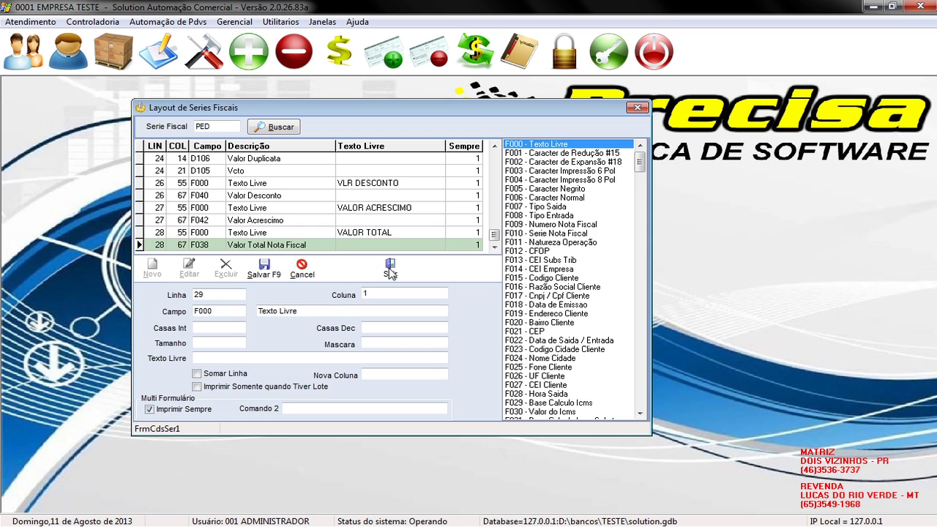
click(307, 359)
text(OB)
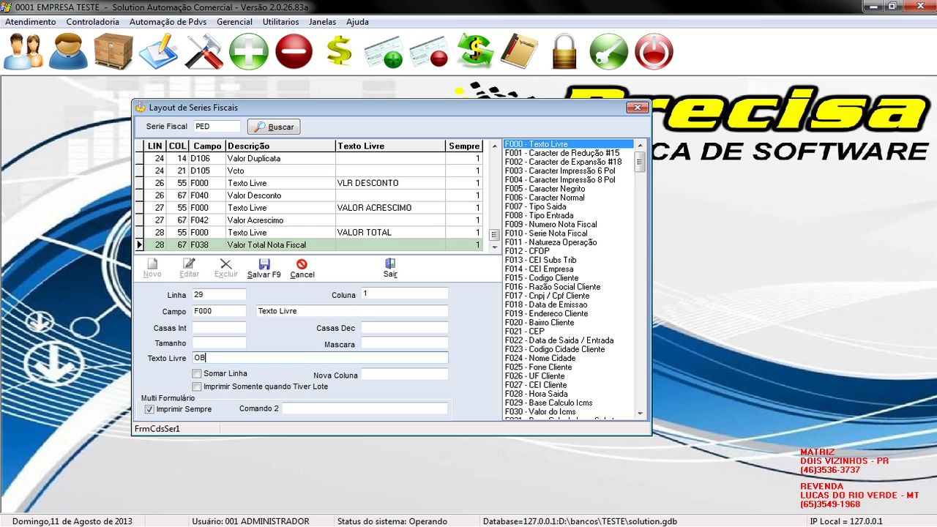
text(RIGADA PELA PREFERENCIA)
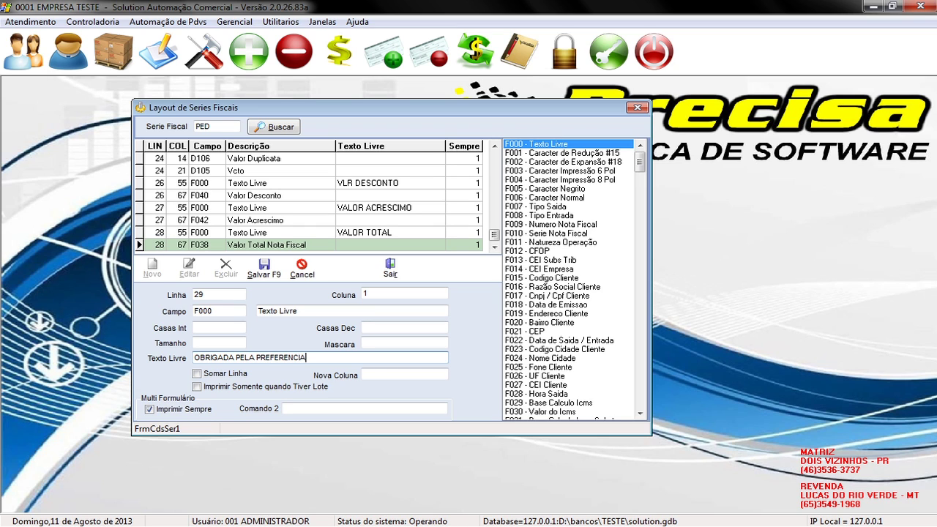
text(! VOLTE SEMPRE!)
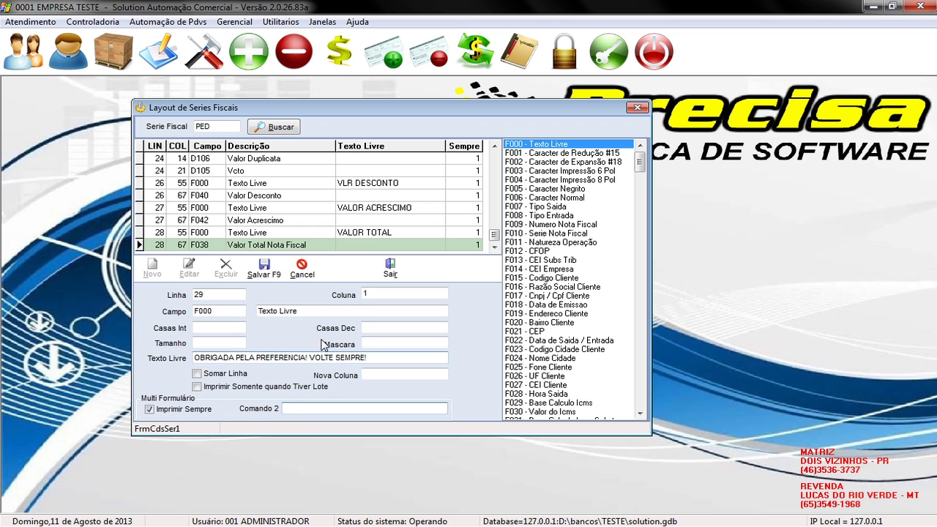
click(265, 268)
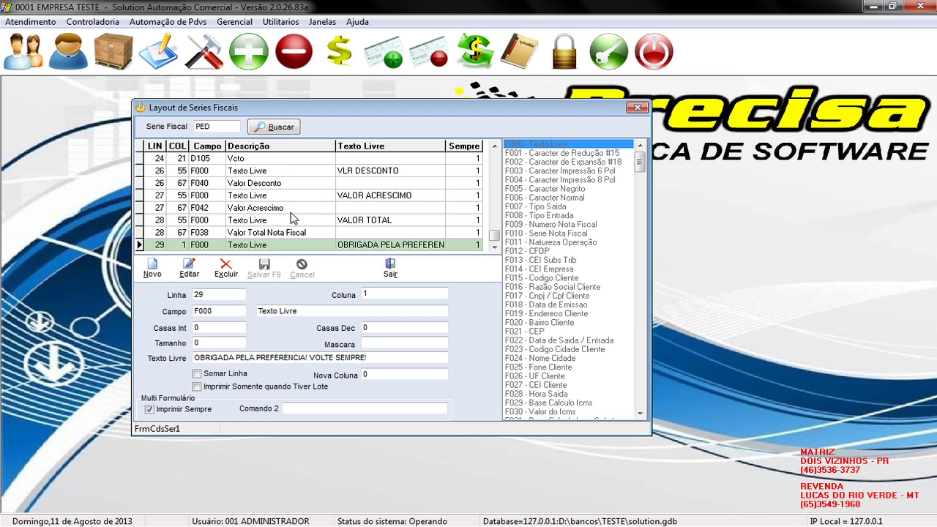
- Open the fiscal series register alongside the layout and select series PED
click(297, 24)
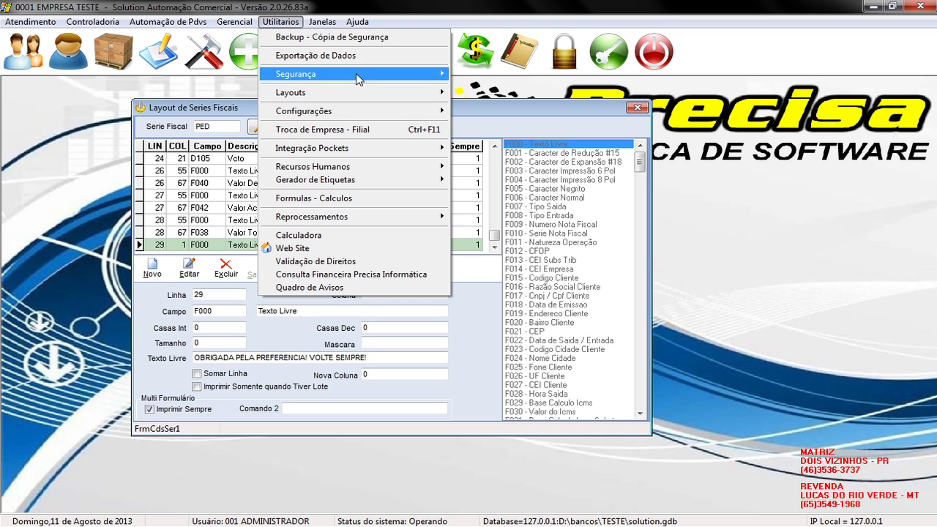
mouse_move(408, 95)
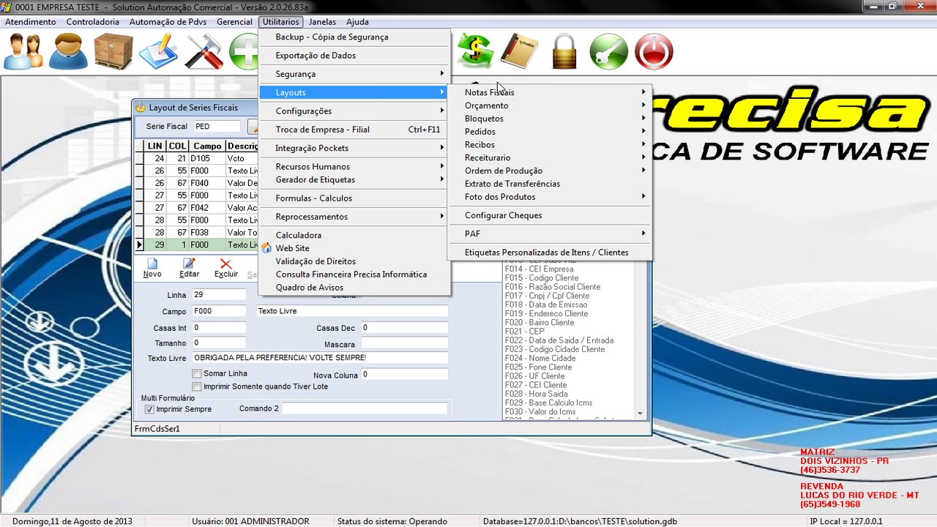
mouse_move(605, 98)
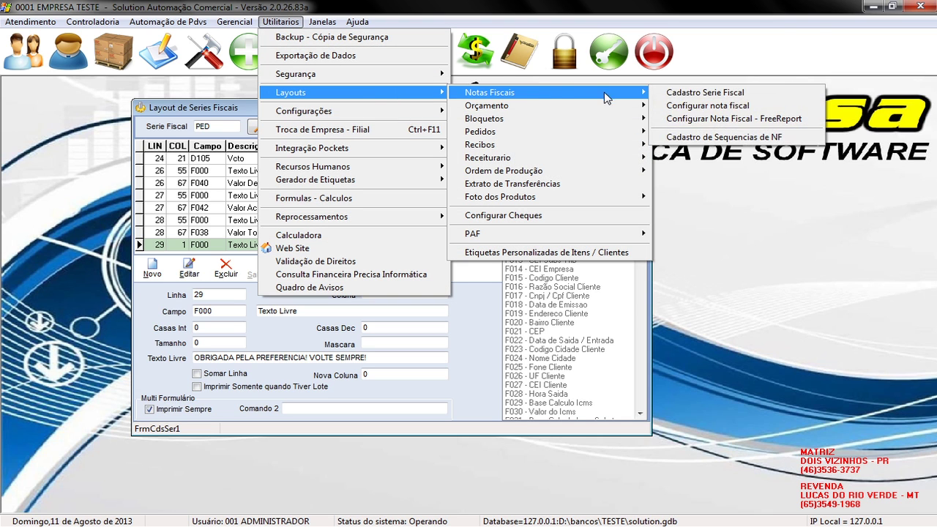
click(674, 92)
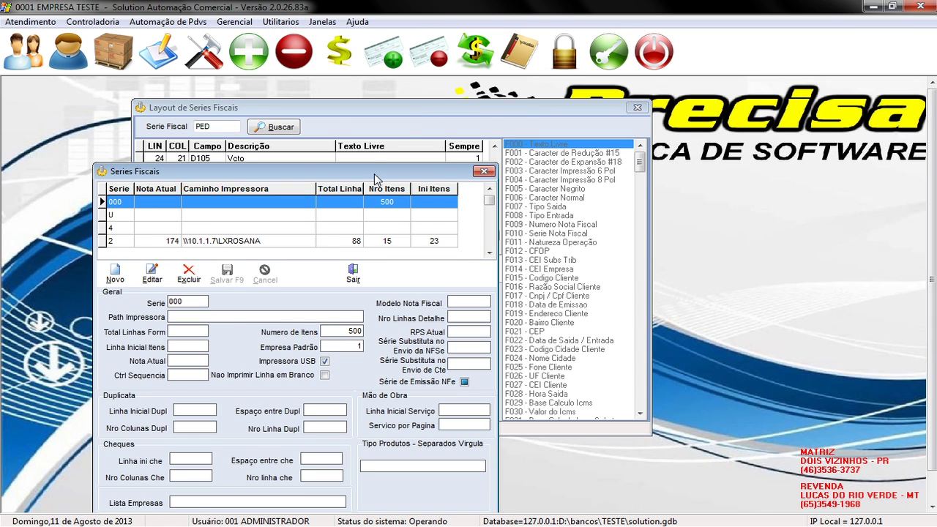
drag(374, 173, 700, 128)
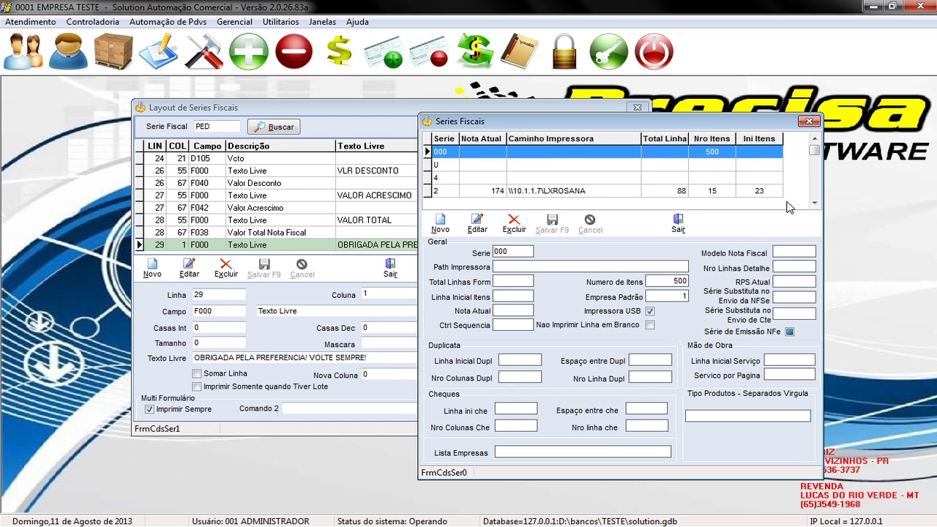
click(815, 203)
click(815, 203)
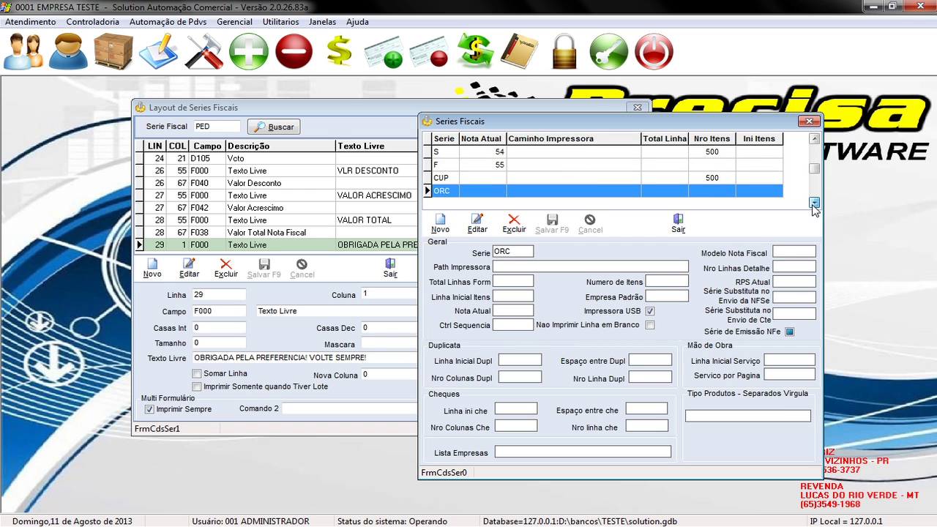
click(814, 203)
click(814, 203)
click(815, 203)
click(815, 203)
click(815, 203)
click(815, 203)
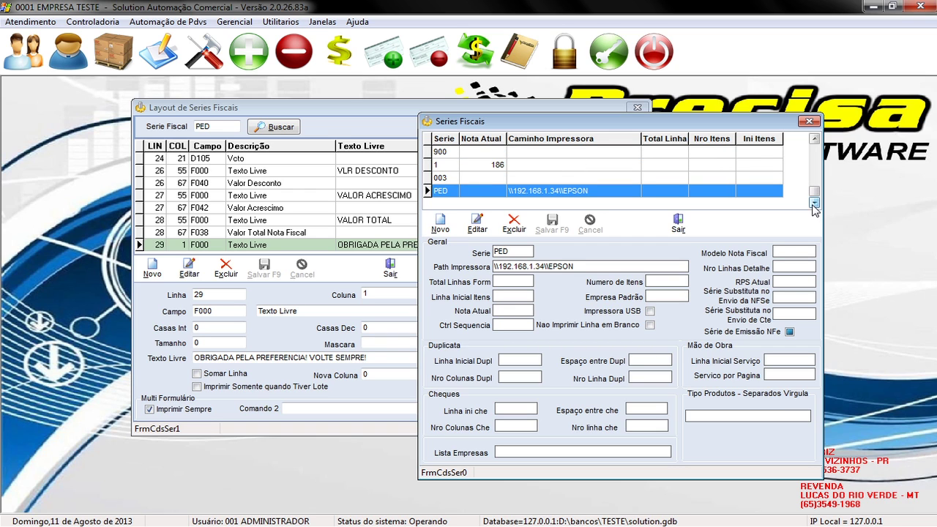
- Edit series PED, setting the form's total lines to 29 and the initial item line to 9
click(476, 223)
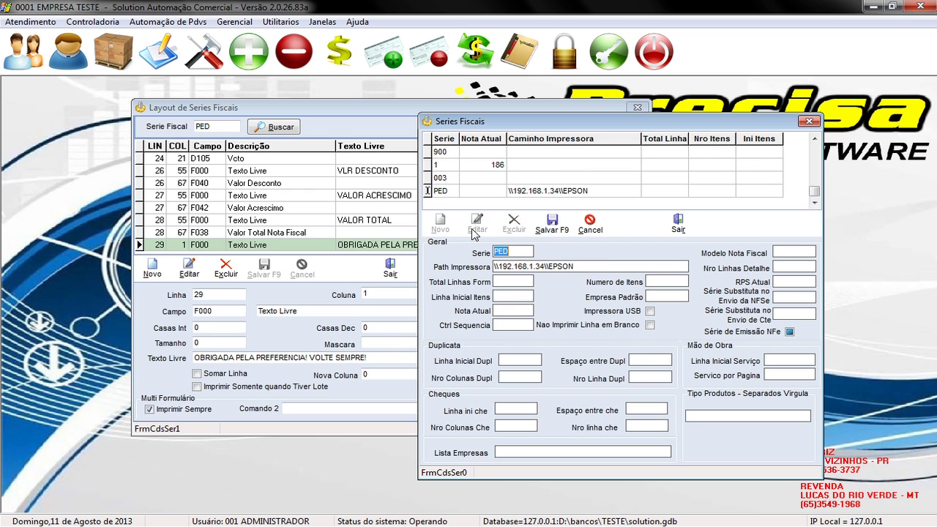
click(514, 281)
text(29)
click(666, 281)
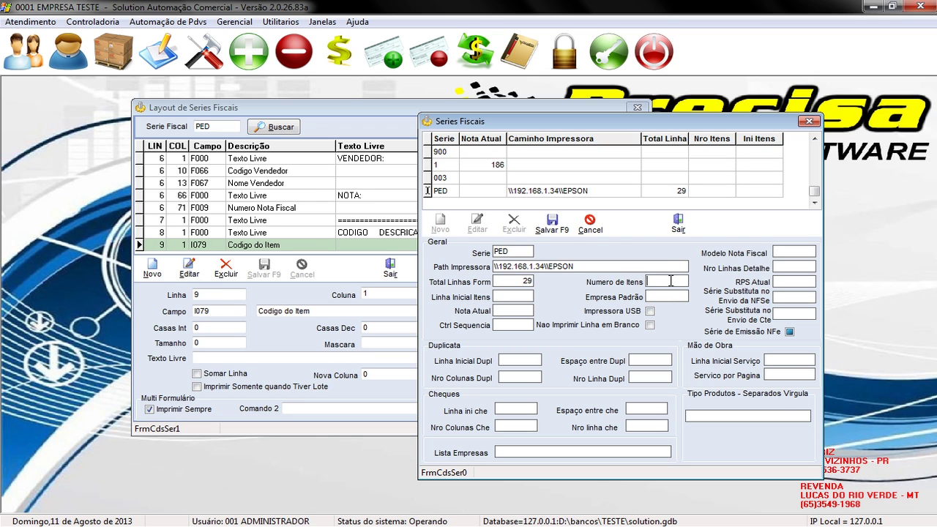
click(507, 295)
text(9)
click(647, 296)
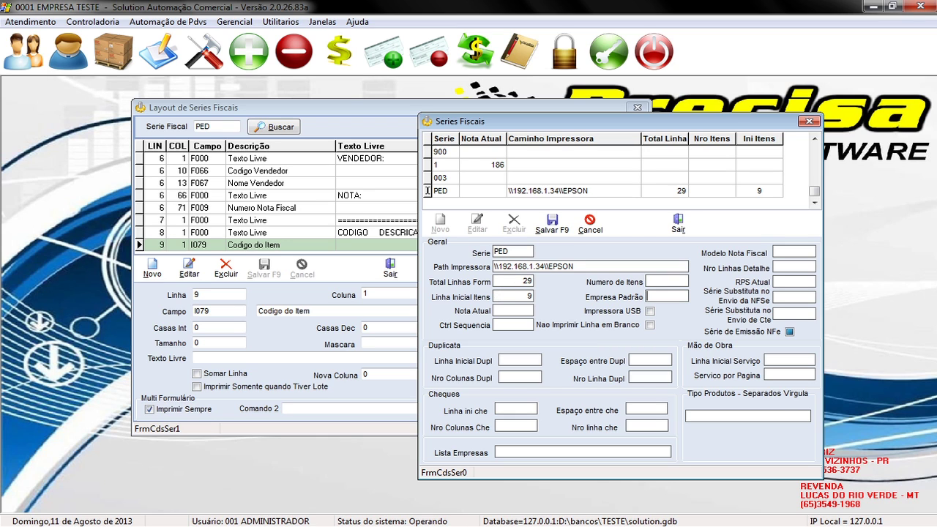
- Set series PED's number of items to 14 and current note to 1, save it, and close the series and layout windows
click(670, 281)
click(667, 281)
text(14)
key(Tab)
click(553, 230)
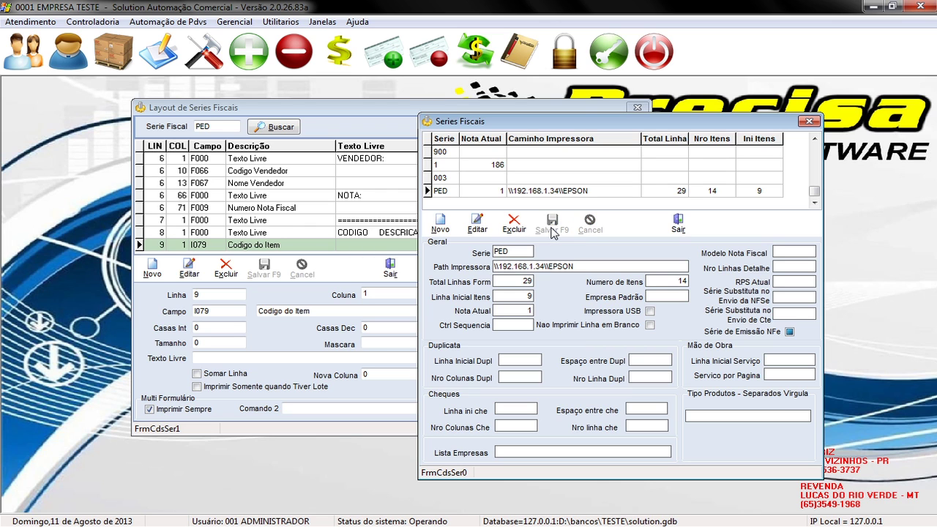
click(678, 224)
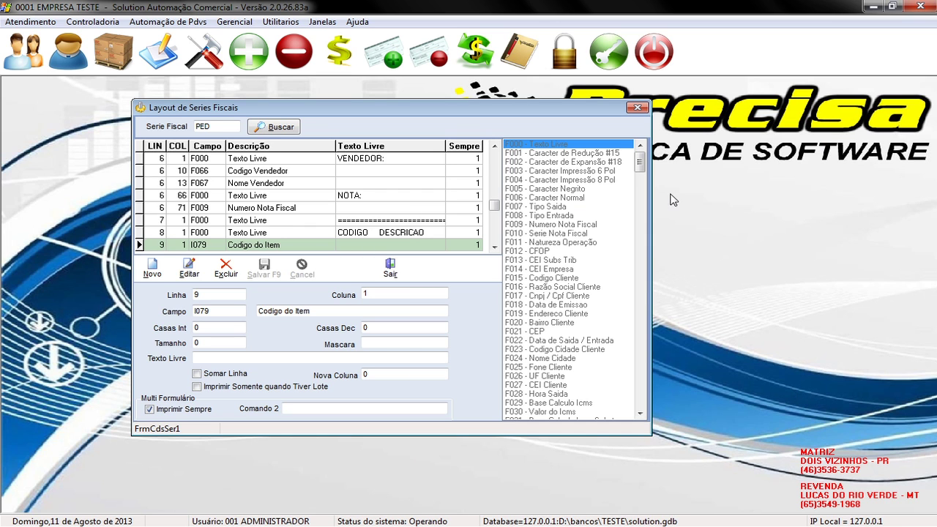
click(643, 109)
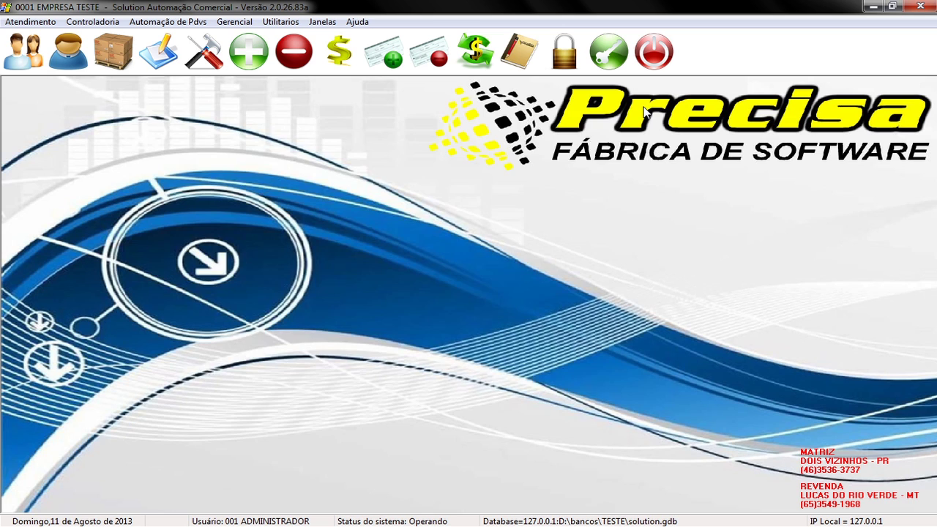
- Start a new sale for the default customer CONSUMIDORES DIVERSOS with seller code 2
click(162, 52)
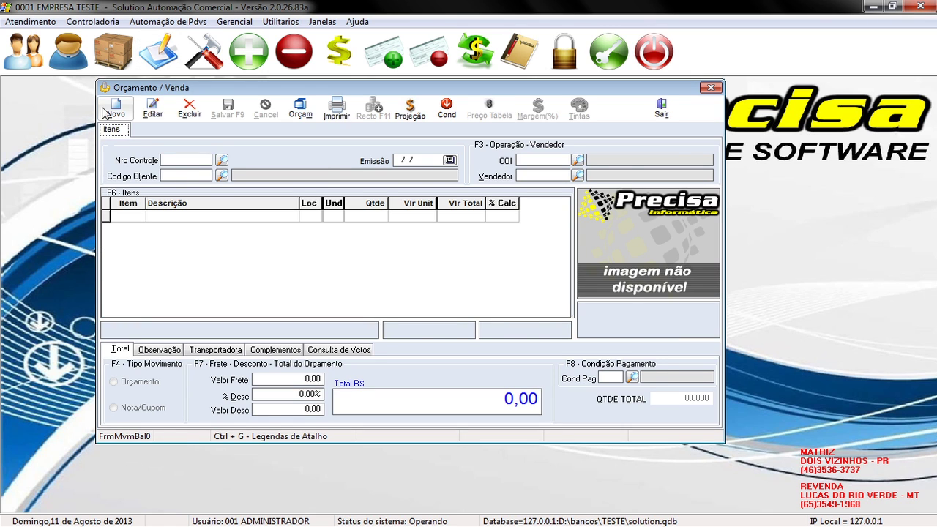
click(106, 113)
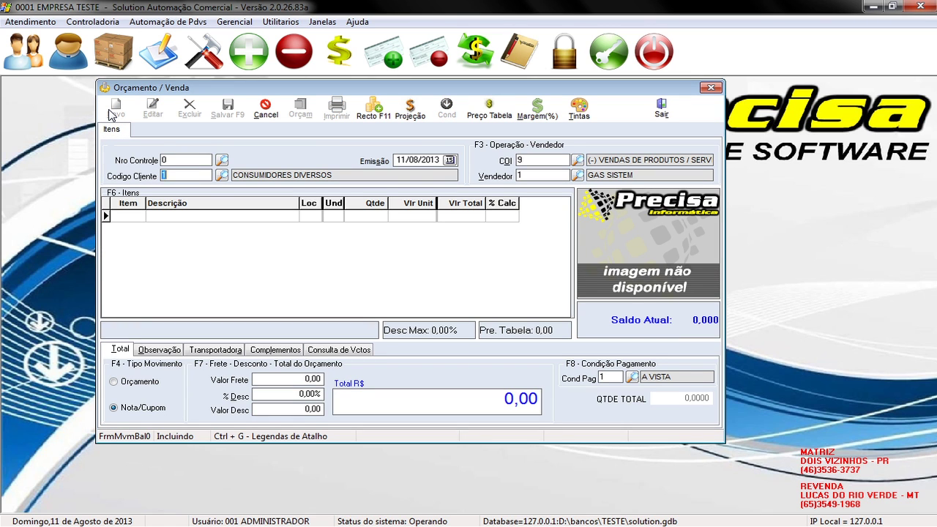
key(Return)
text(2)
key(Return)
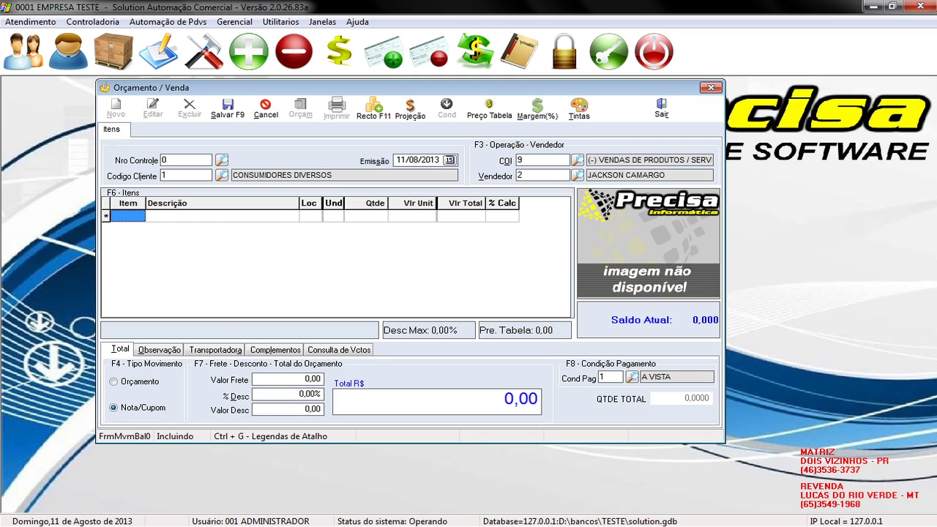
- Add item 23 to the sale with quantity 1 and unit value 15,10
text(23)
key(Return)
key(Return)
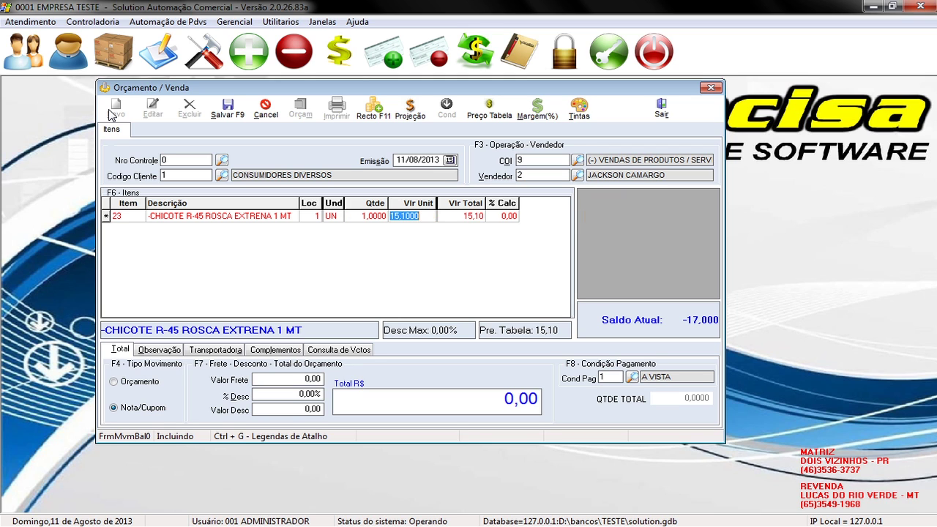
key(Return)
key(Return)
key(Return)
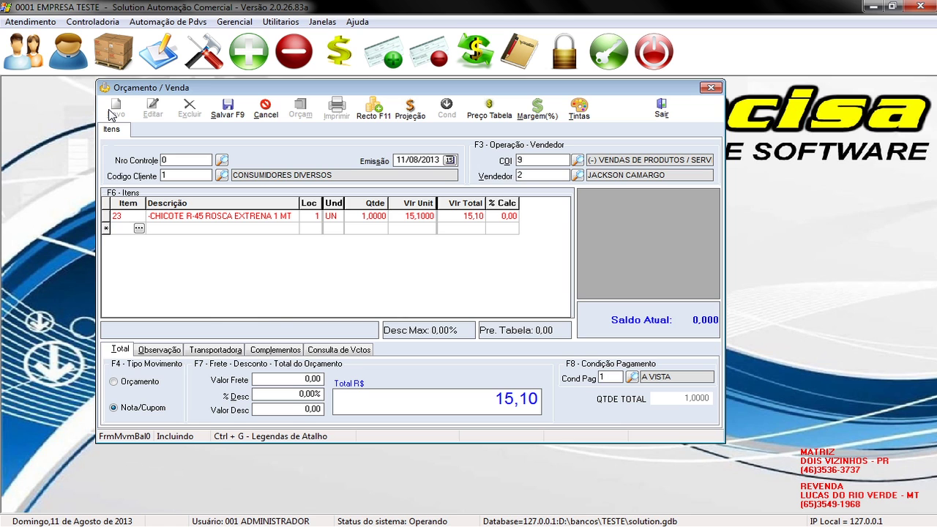
- Finalize the sale with the A VISTA payment condition, set its series to PED, and save it
key(F9)
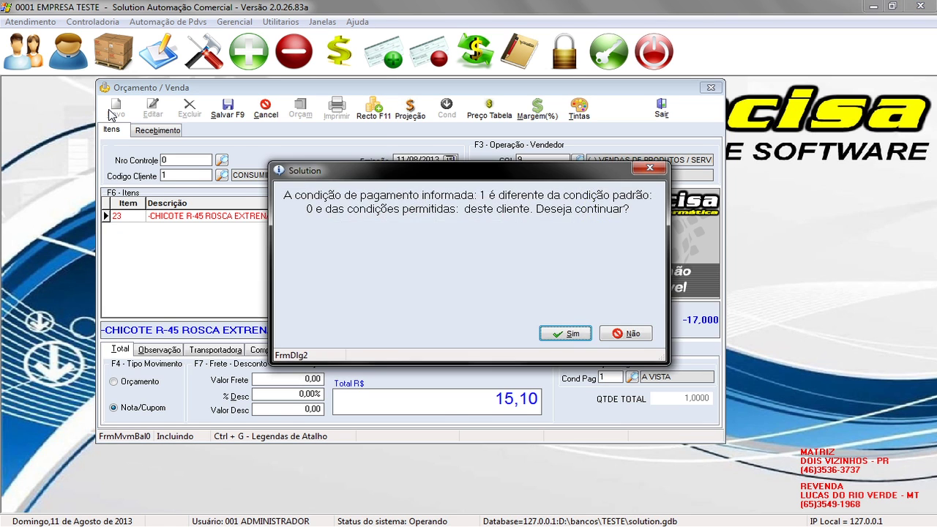
key(Return)
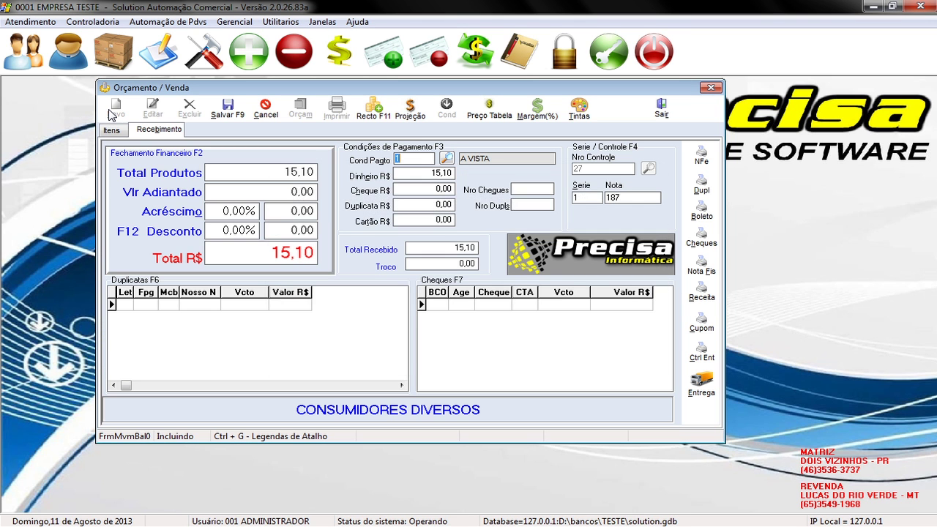
click(579, 199)
text(PED)
key(Return)
click(220, 113)
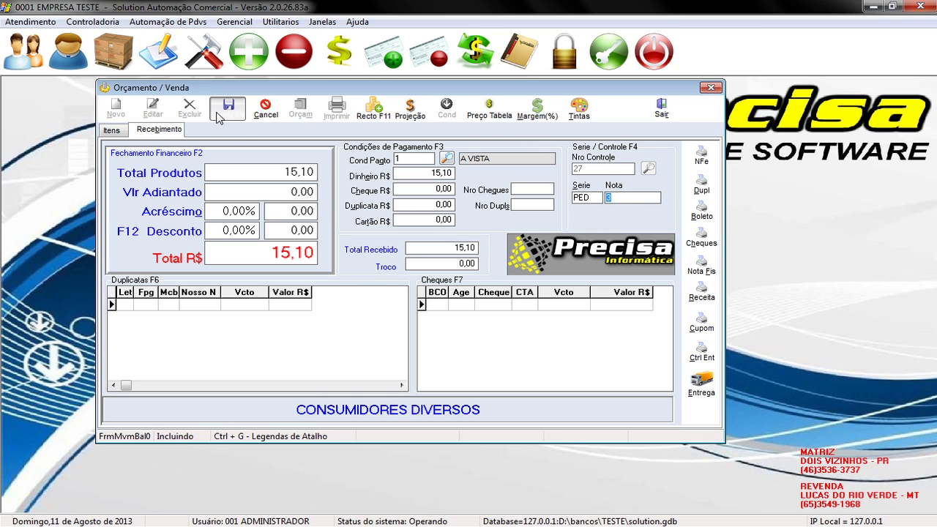
key(Return)
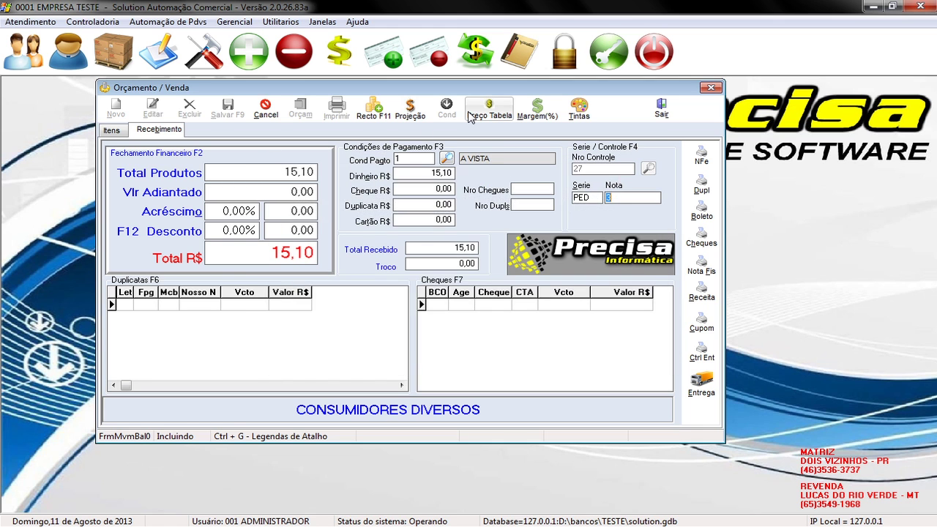
key(Return)
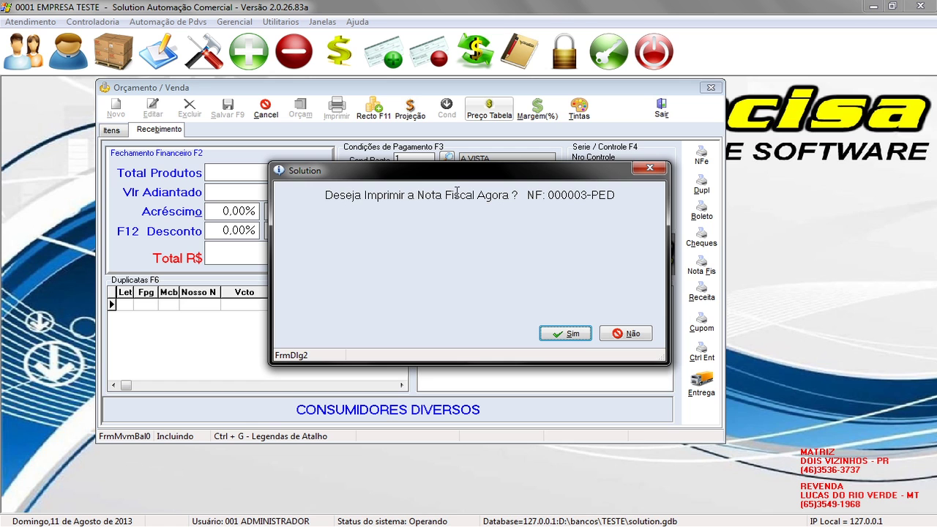
- Generate the PED note's print preview, examine the alignment of its header, item and totals lines, and close the preview
click(570, 336)
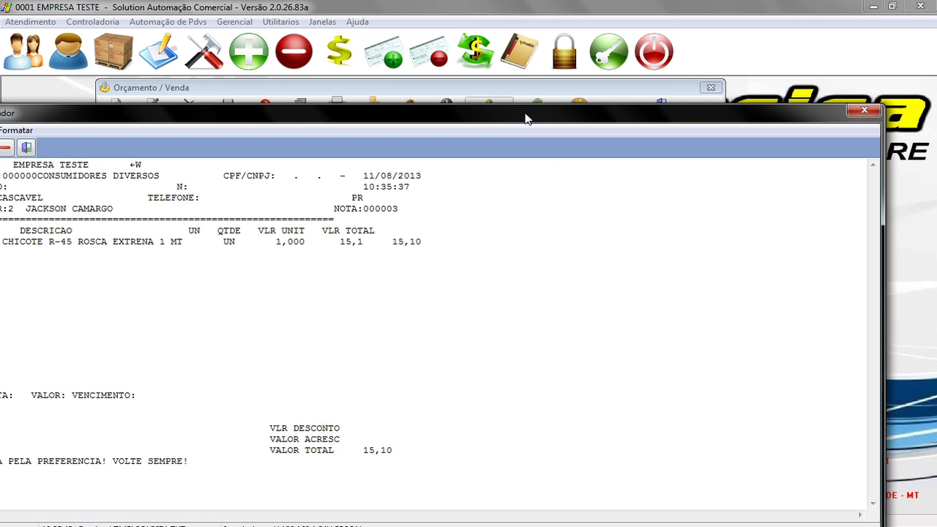
drag(513, 115, 606, 67)
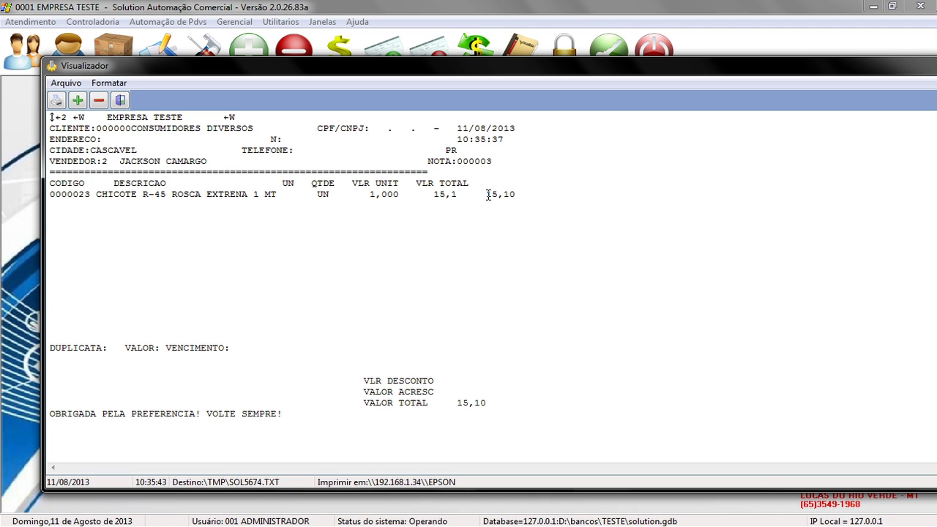
drag(931, 73, 877, 73)
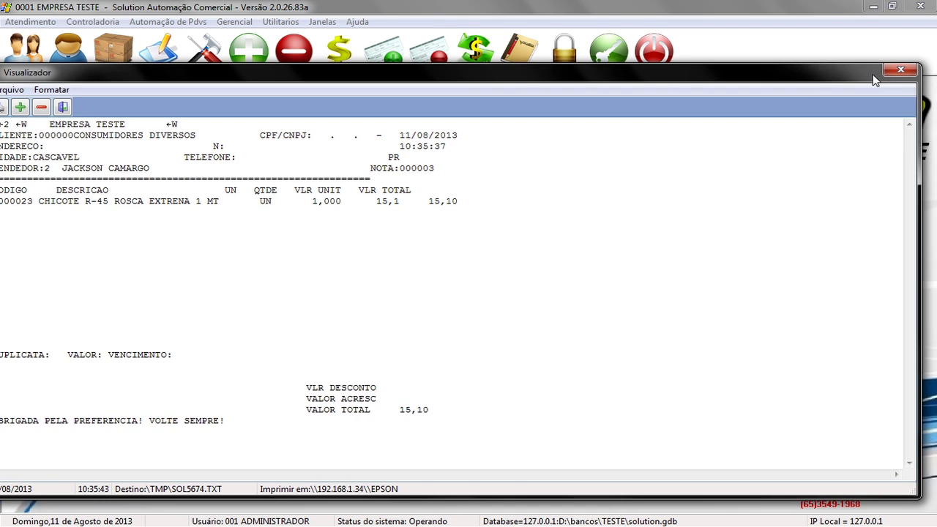
click(910, 71)
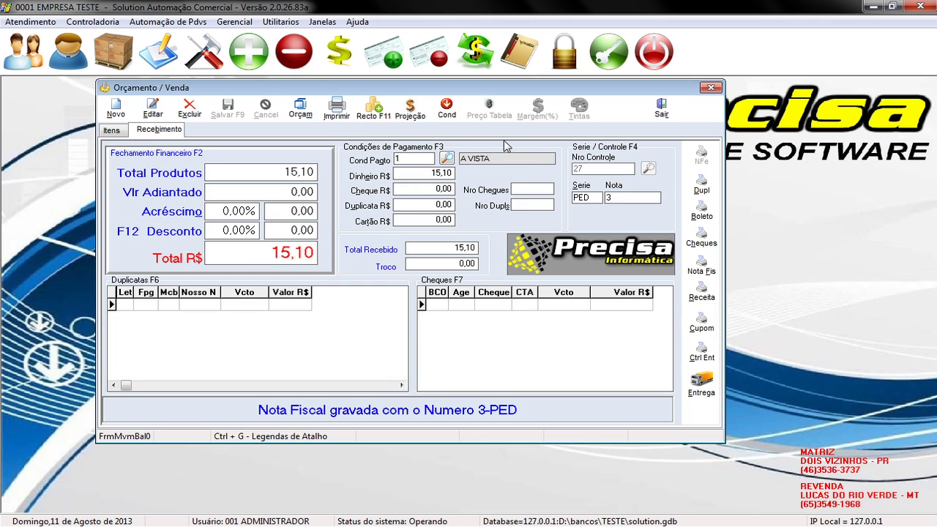
- Open the fiscal series layout configuration and load the layout of series PED
click(280, 21)
mouse_move(437, 95)
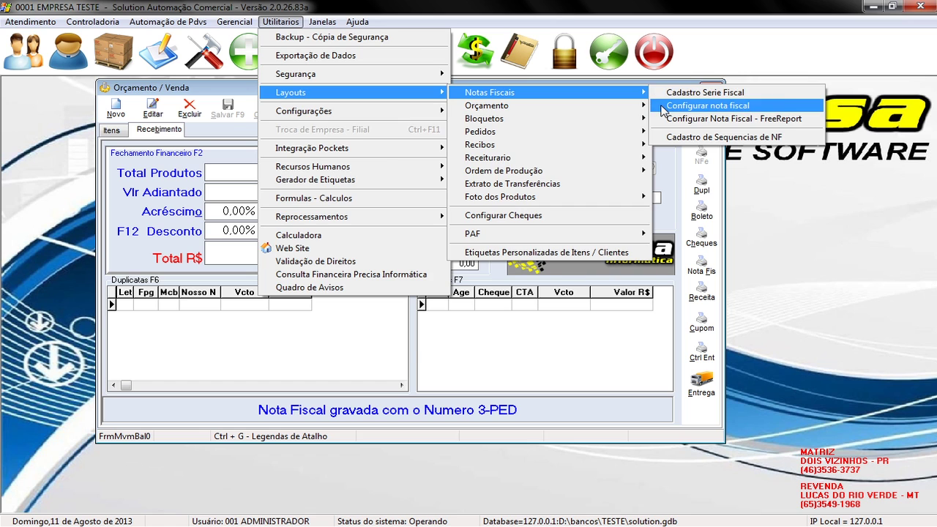
click(659, 106)
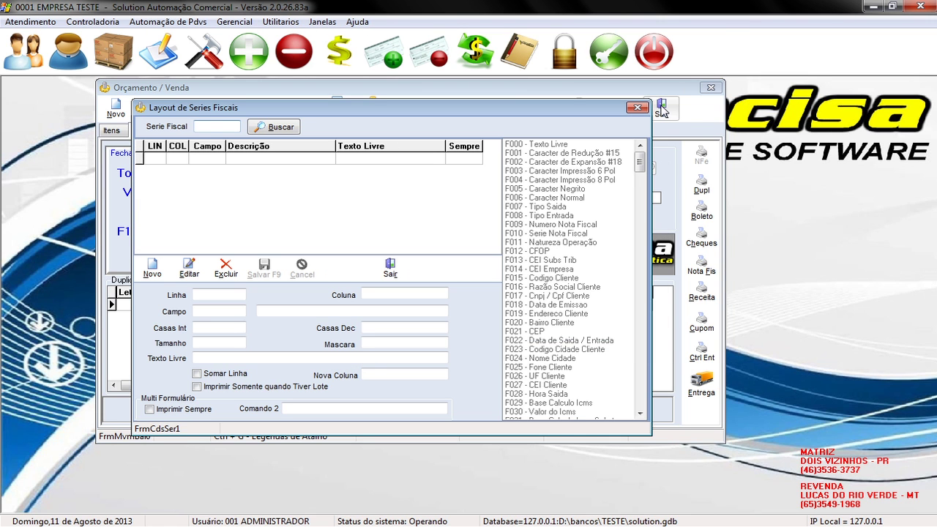
text(PED)
key(Tab)
key(Return)
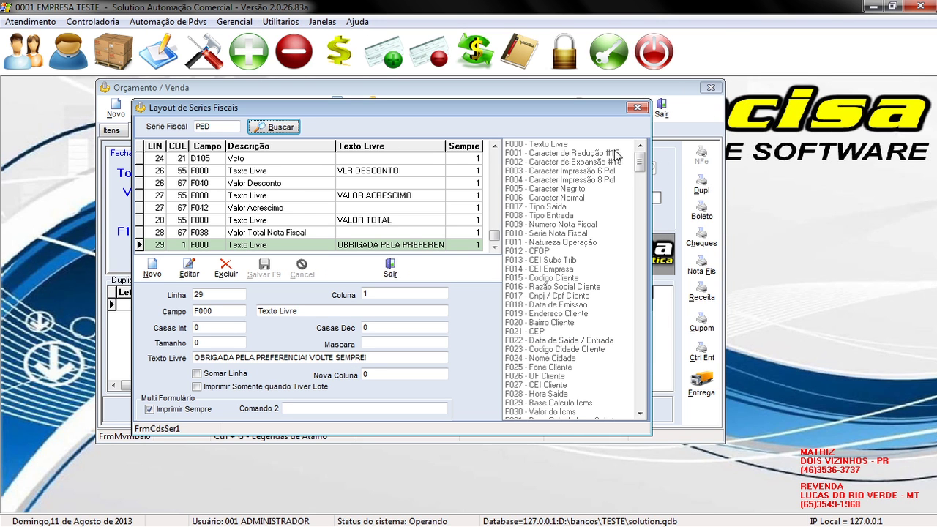
- Set the column of the line 9 field I084 Und 01 to 40 and save the record
drag(495, 238, 497, 199)
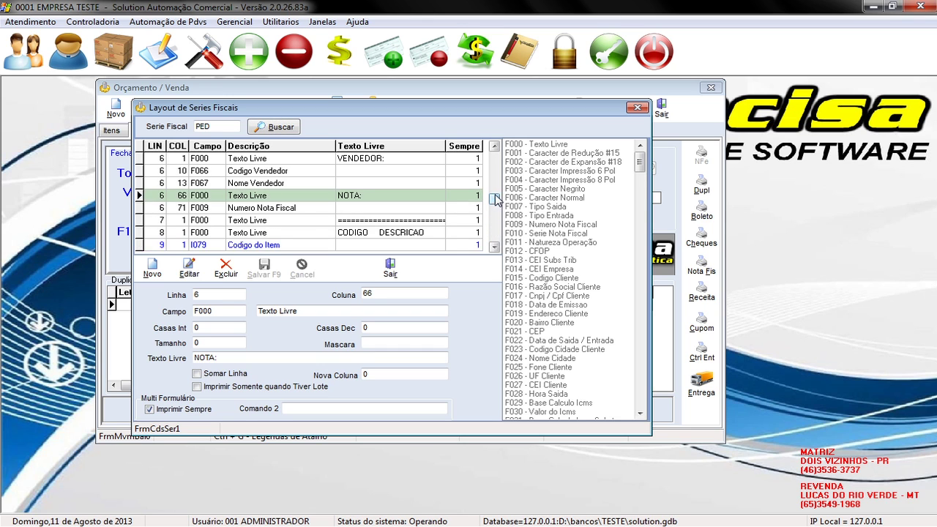
click(495, 248)
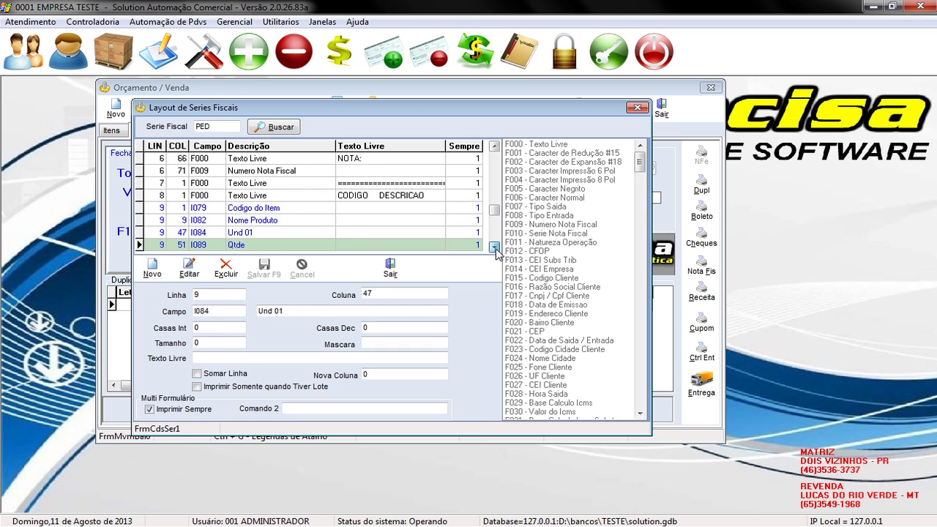
click(496, 249)
click(286, 224)
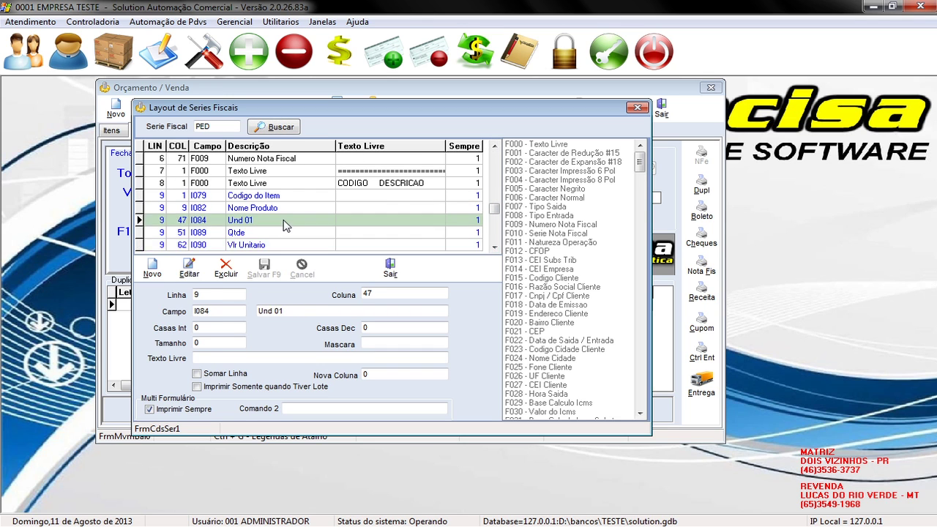
click(189, 267)
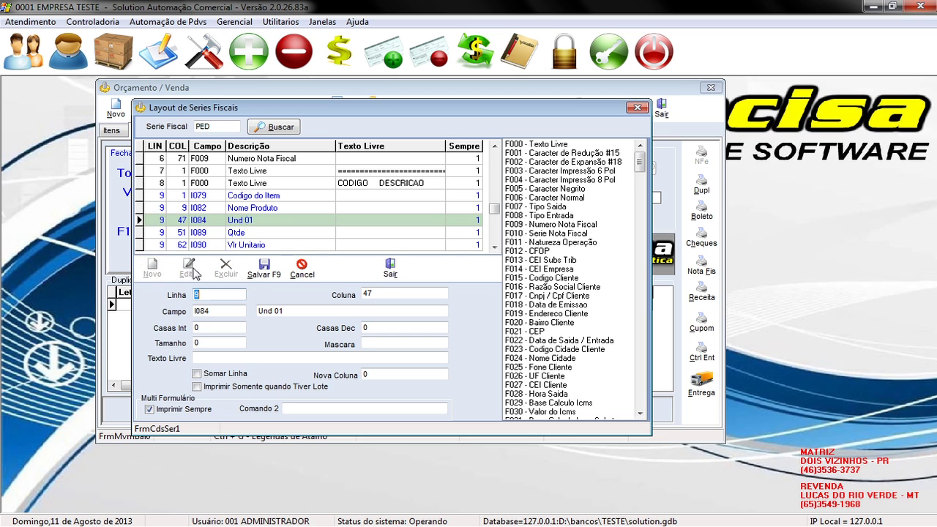
click(380, 295)
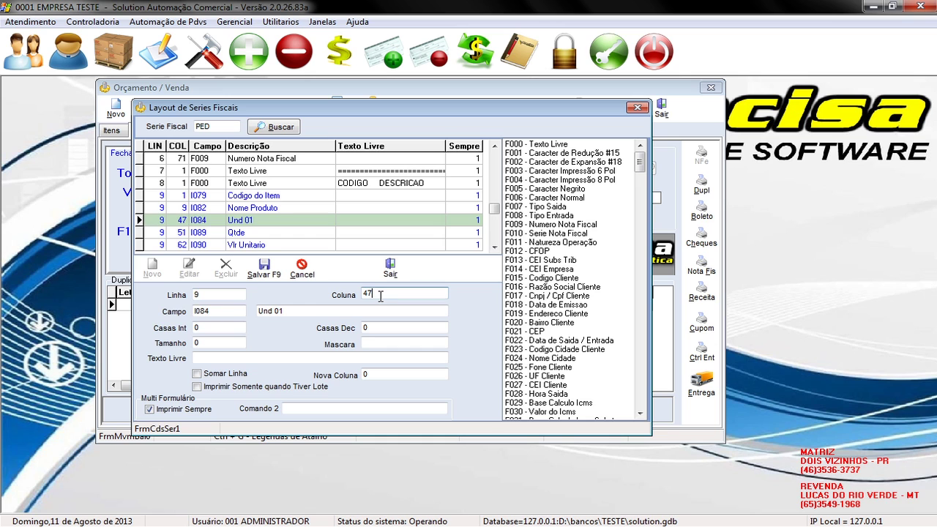
text(0)
key(Tab)
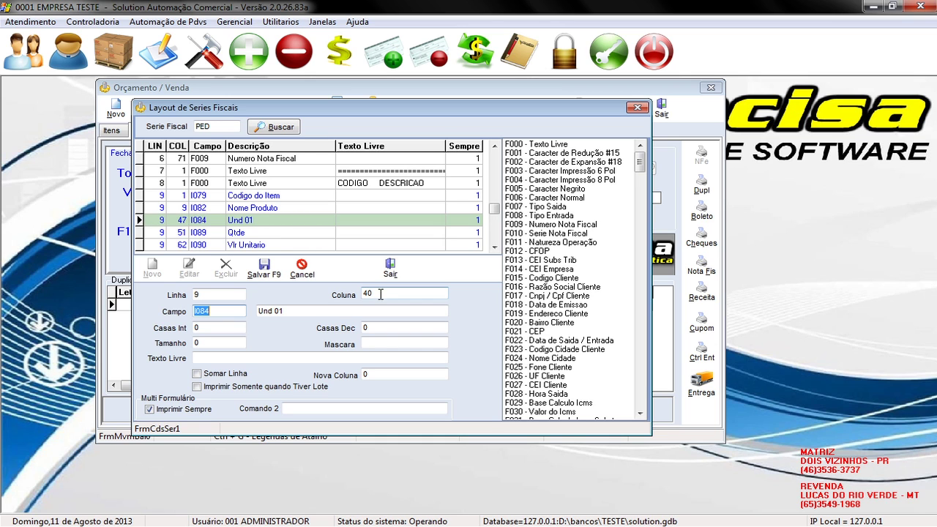
click(266, 270)
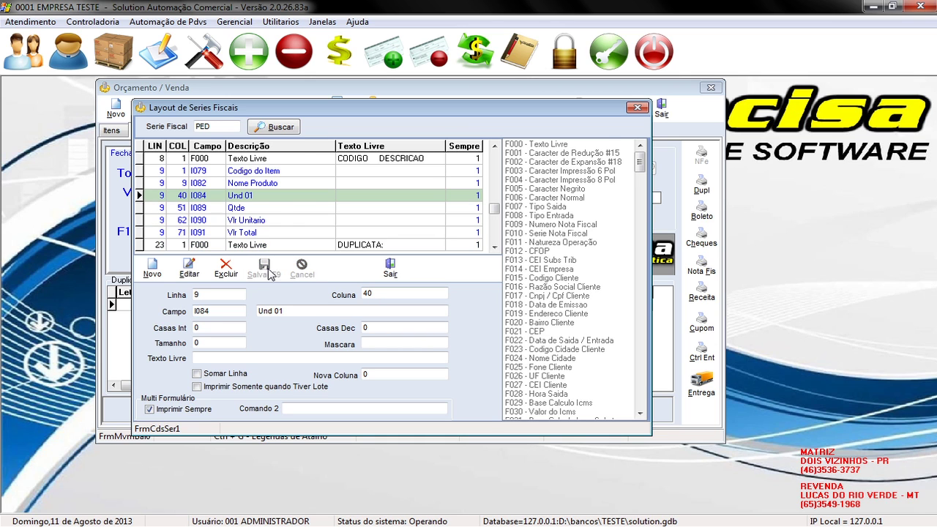
- Set the column of the line 9 field I089 Qtde to 47 and save the record
click(271, 209)
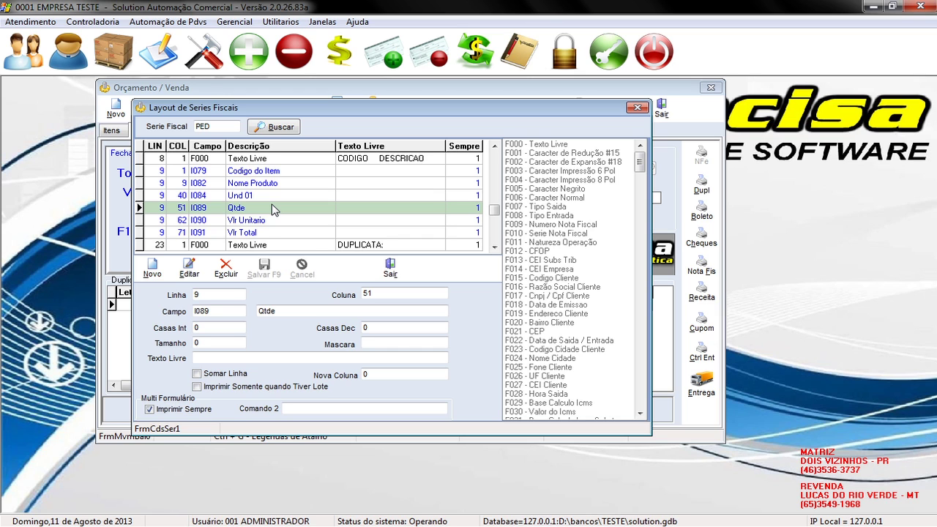
click(188, 268)
click(386, 294)
double_click(385, 293)
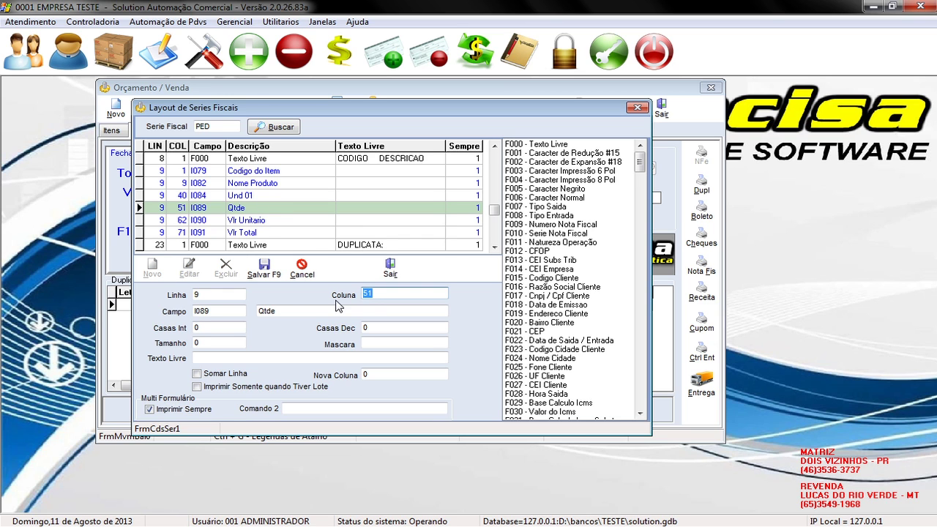
text(47)
key(Tab)
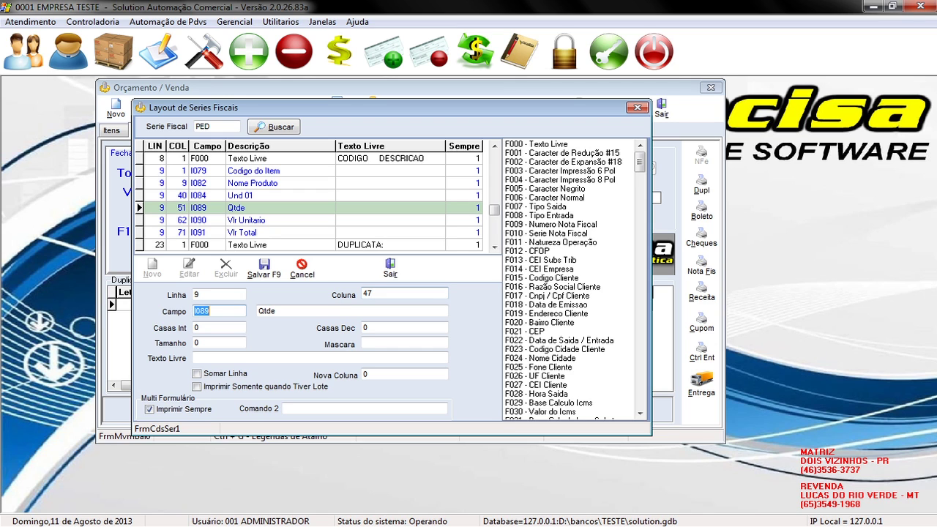
click(265, 274)
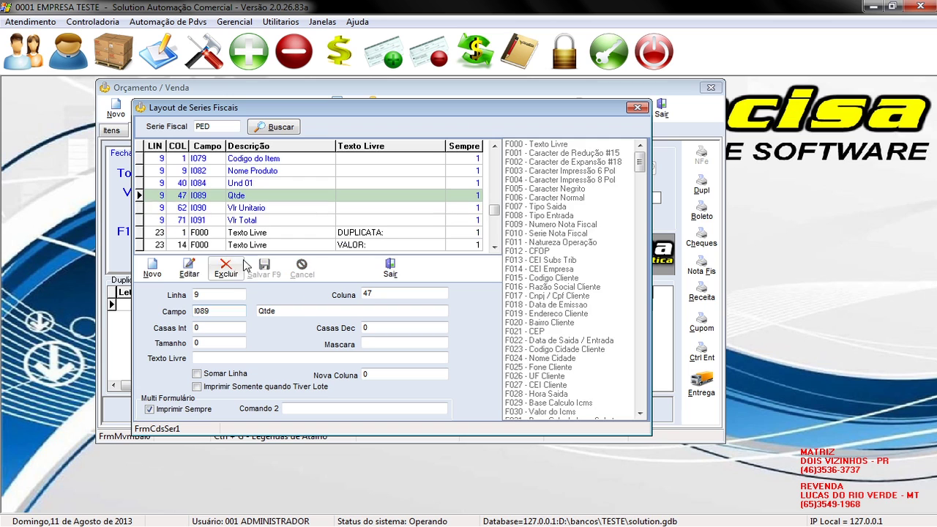
- Set the column of the line 9 field I090 Vlr Unitario to 55 and save the record
click(264, 209)
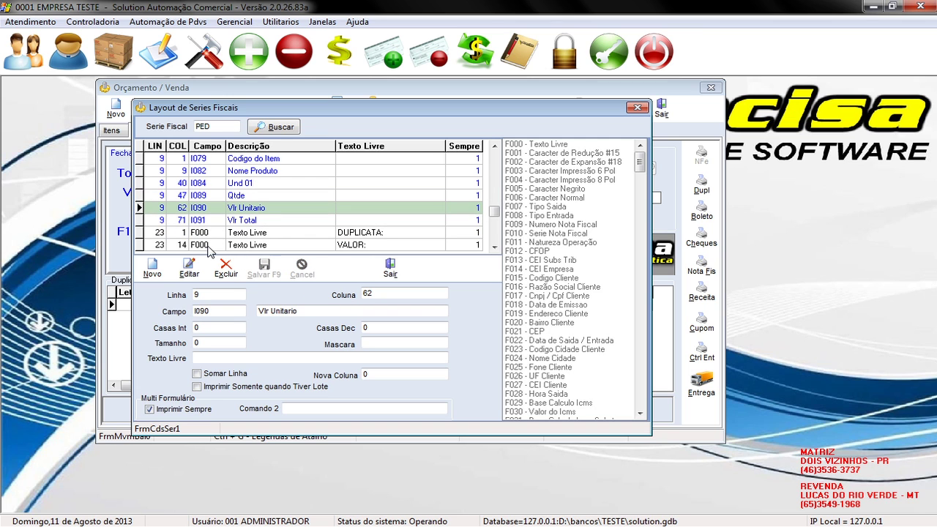
click(189, 268)
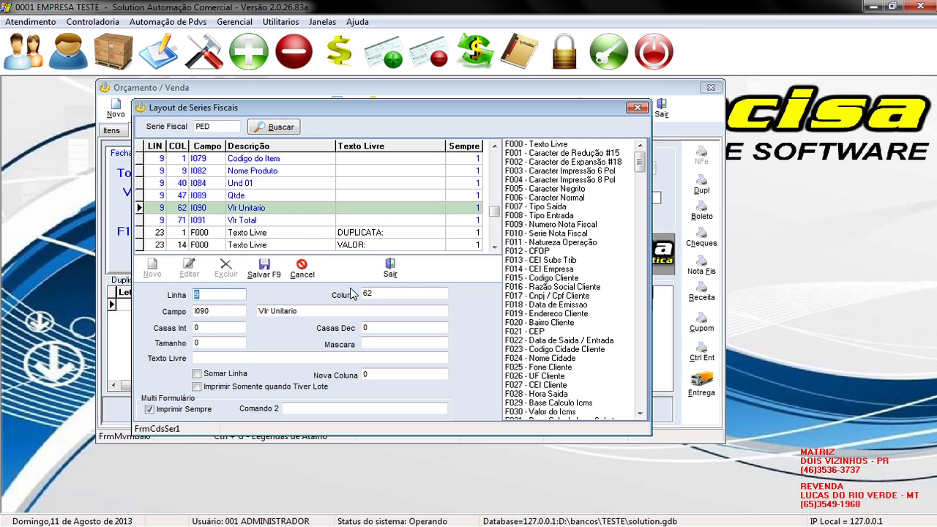
click(383, 294)
double_click(383, 295)
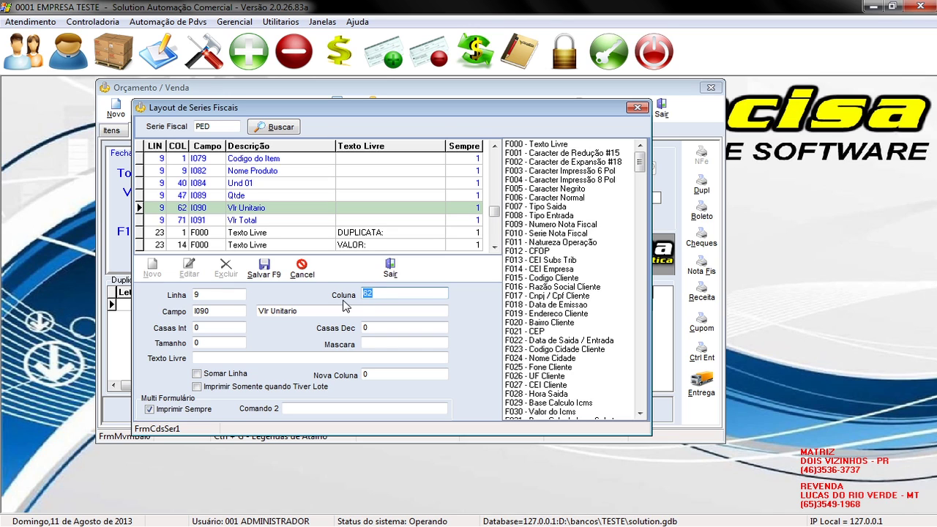
text(55)
click(265, 269)
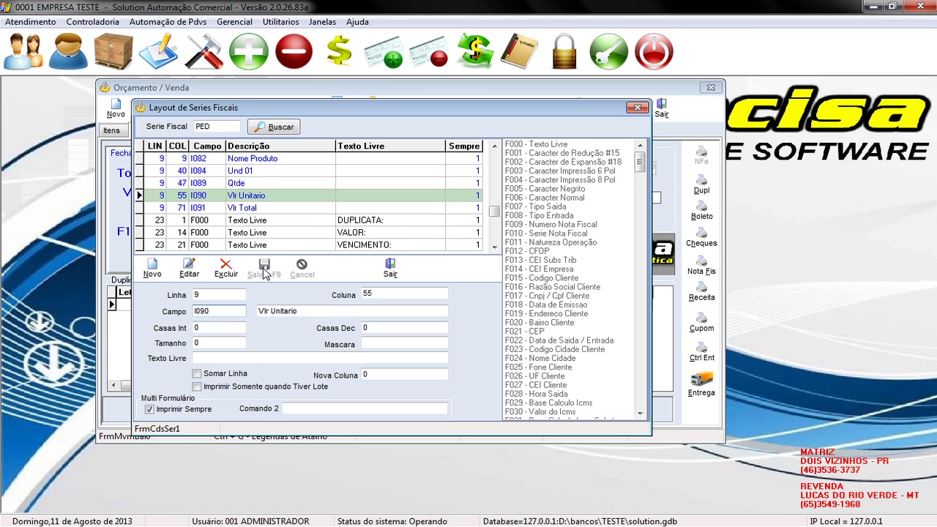
- Set the column of the line 9 field I091 Vlr Total to 66, save the record, and close the layout configuration
click(241, 207)
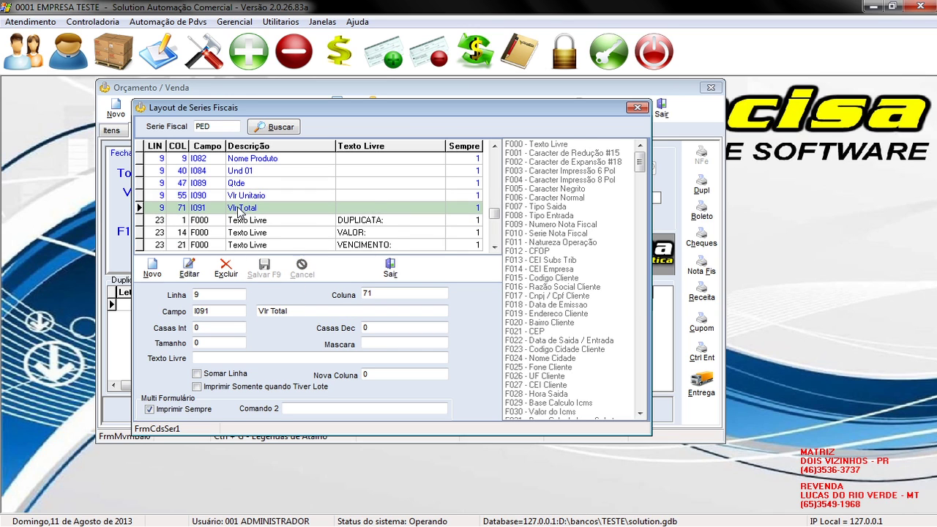
click(189, 268)
double_click(383, 294)
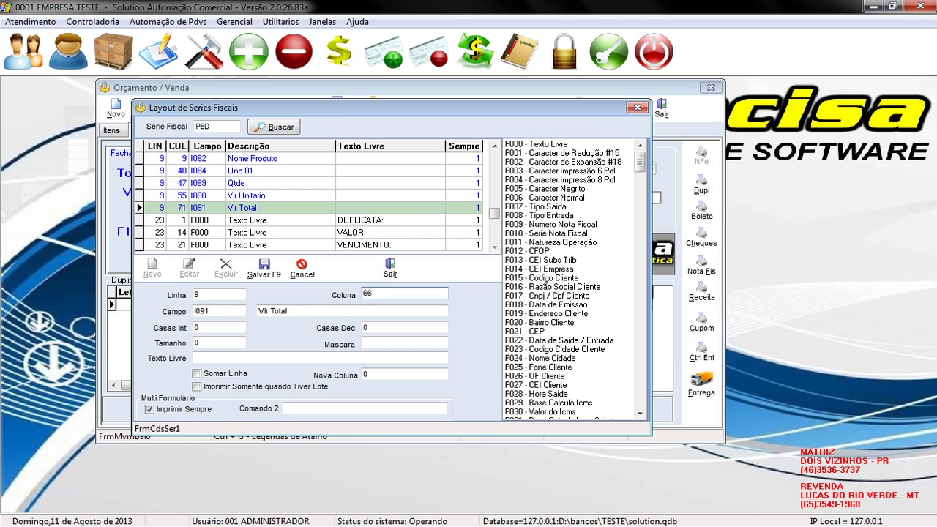
text(66)
click(264, 269)
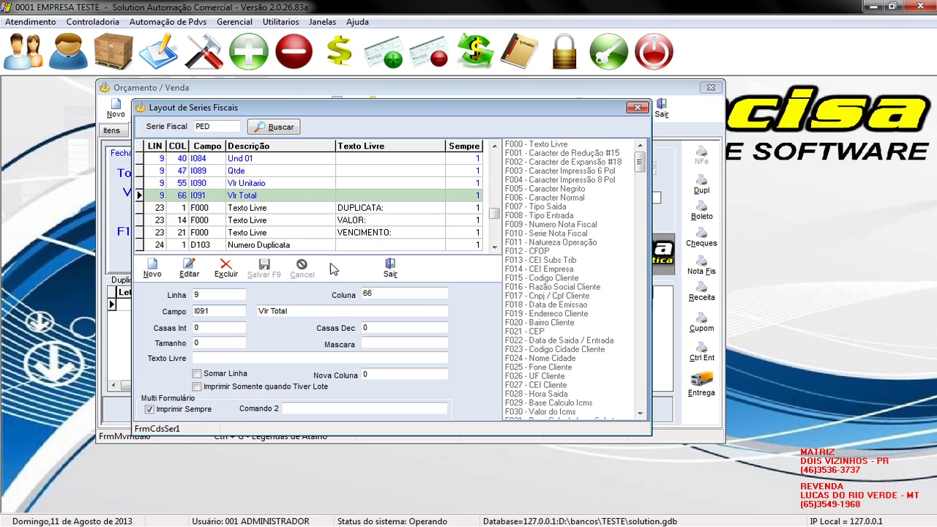
click(390, 268)
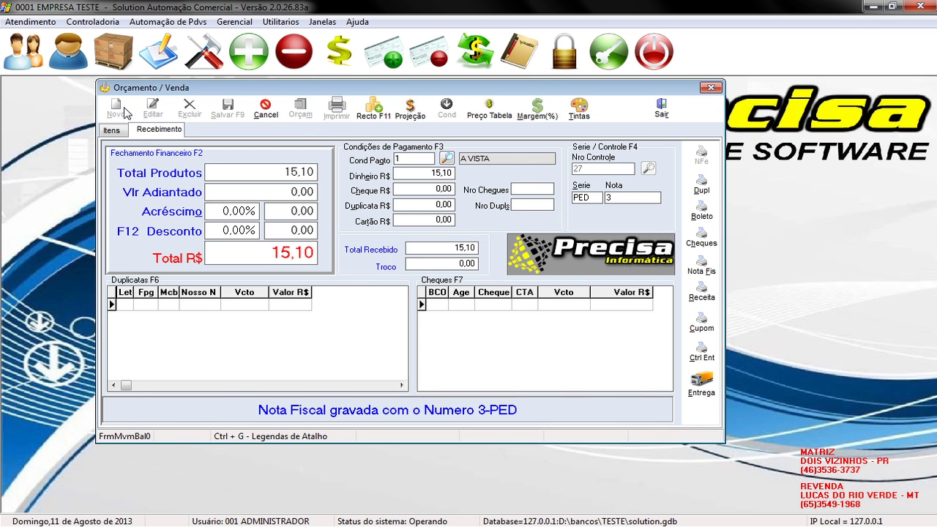
- Start a new sale with seller code 2 and add item 34 with quantity 1 and unit value 2,49
text(2)
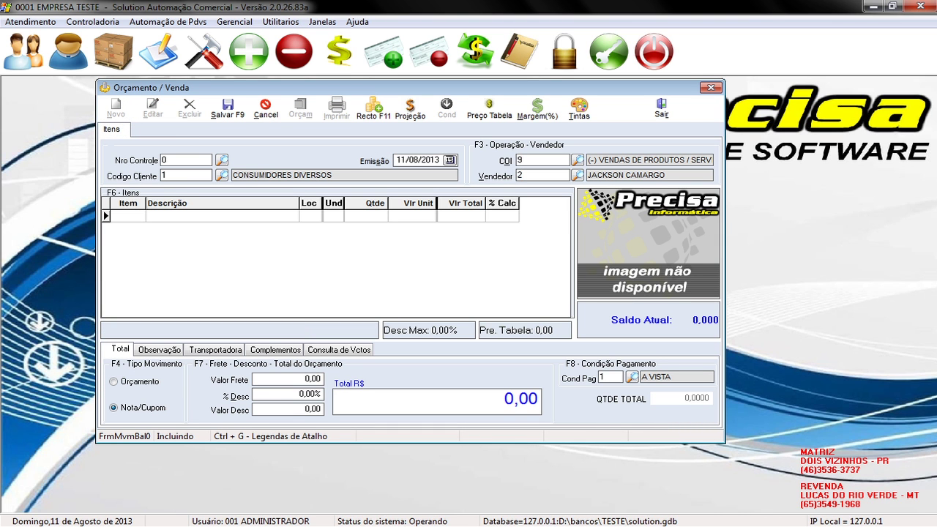
key(Return)
text(34)
key(Return)
key(Return)
key(Return)
key(Return)
key(Return)
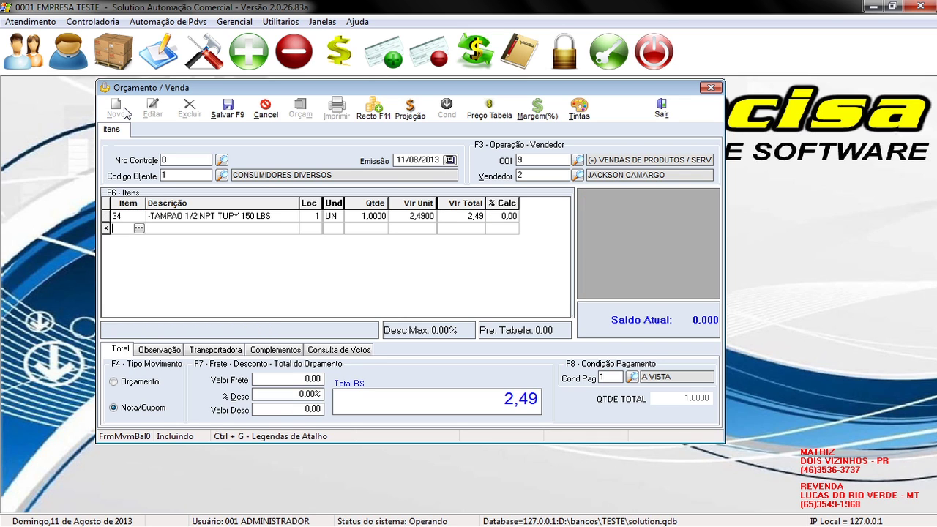
- Proceed to the sale's payment and apply payment condition 673, DPL - 01 PARCELA
key(Return)
key(Return)
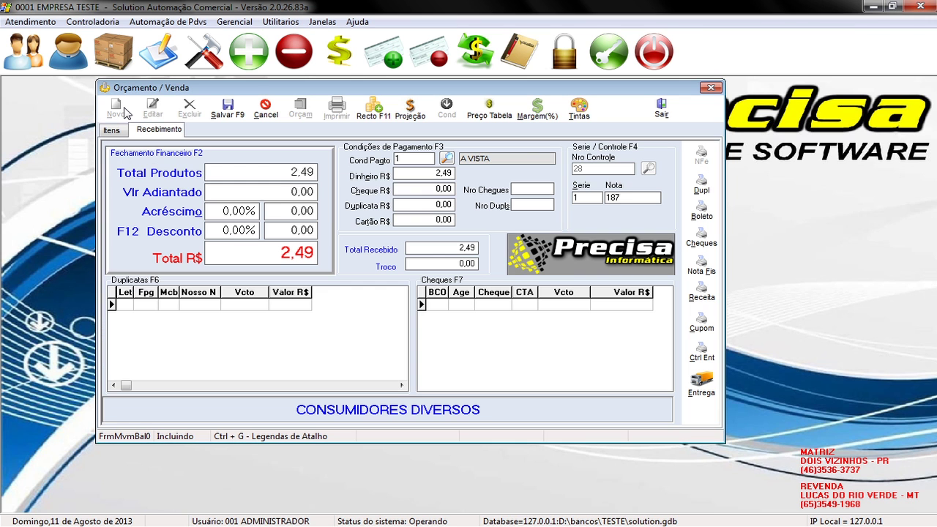
click(446, 159)
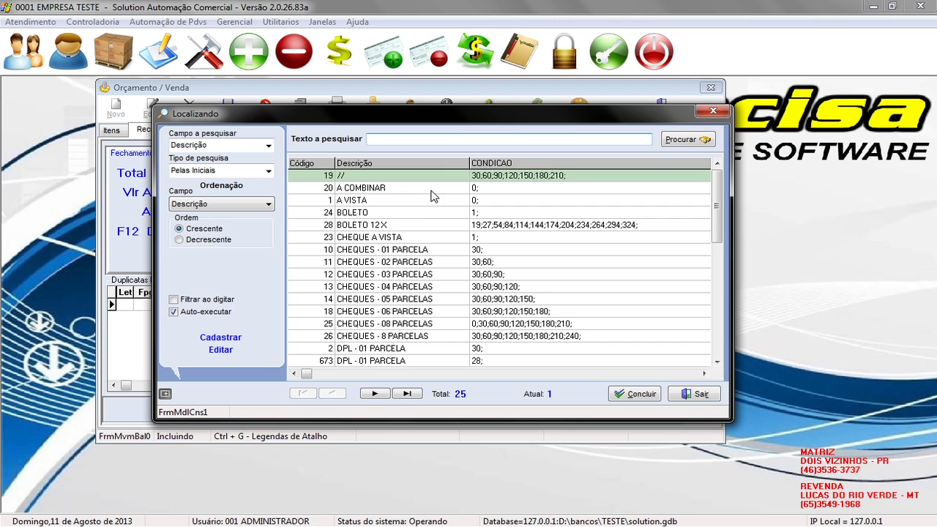
click(437, 249)
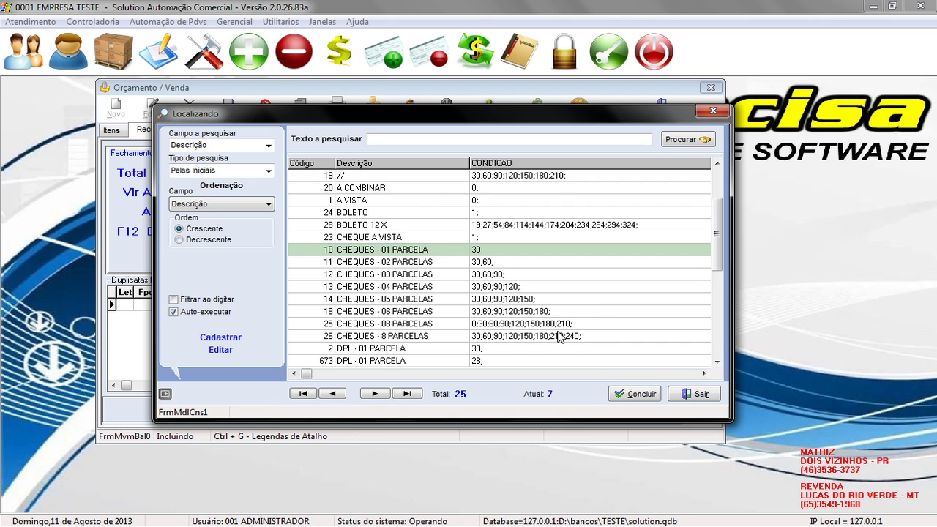
click(416, 361)
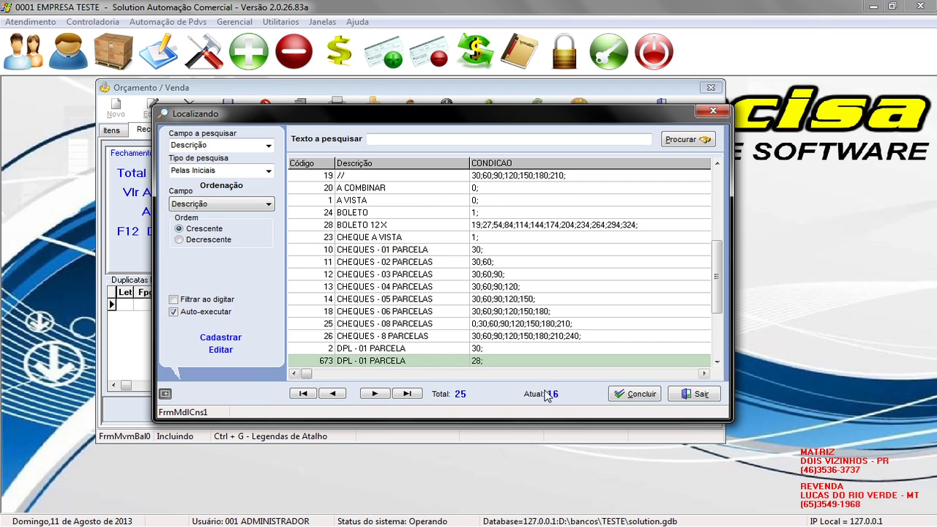
click(627, 396)
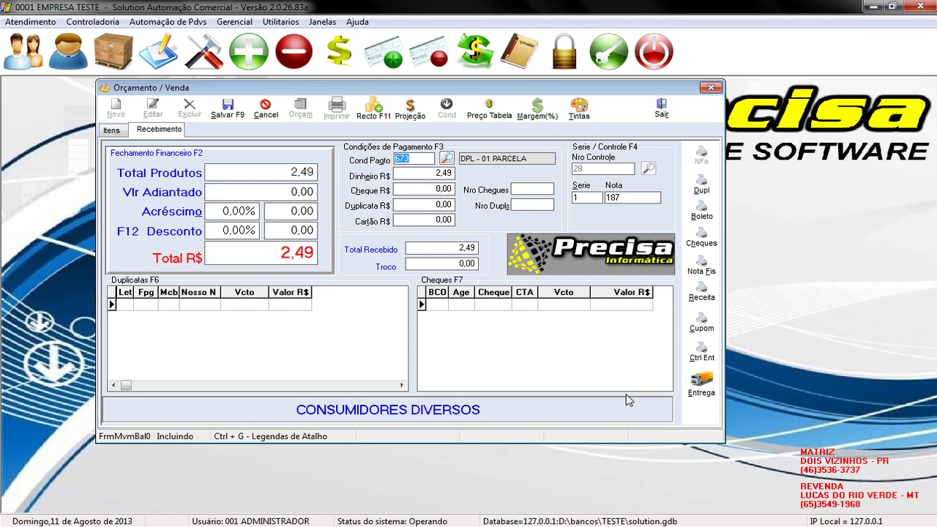
key(Return)
key(Return)
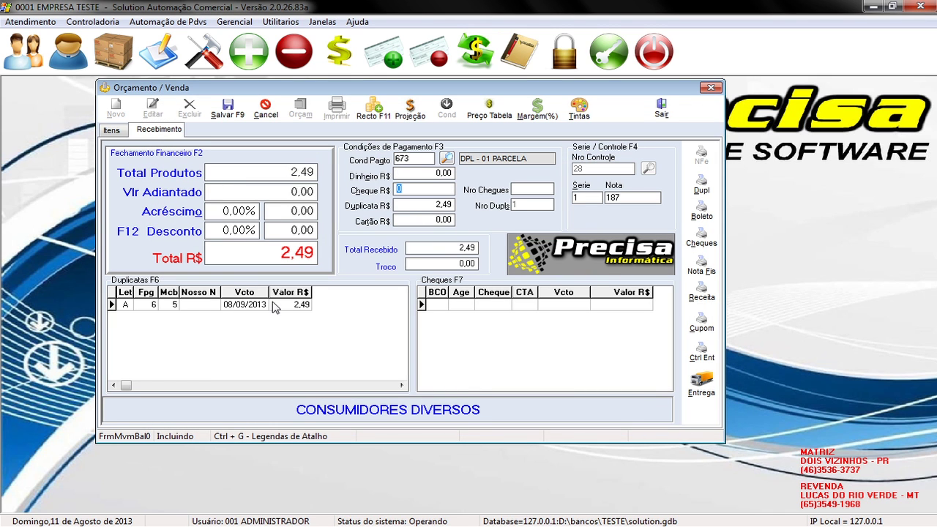
- Set the sale's series to PED and save the sale
key(F4)
text(PED)
key(Return)
click(232, 108)
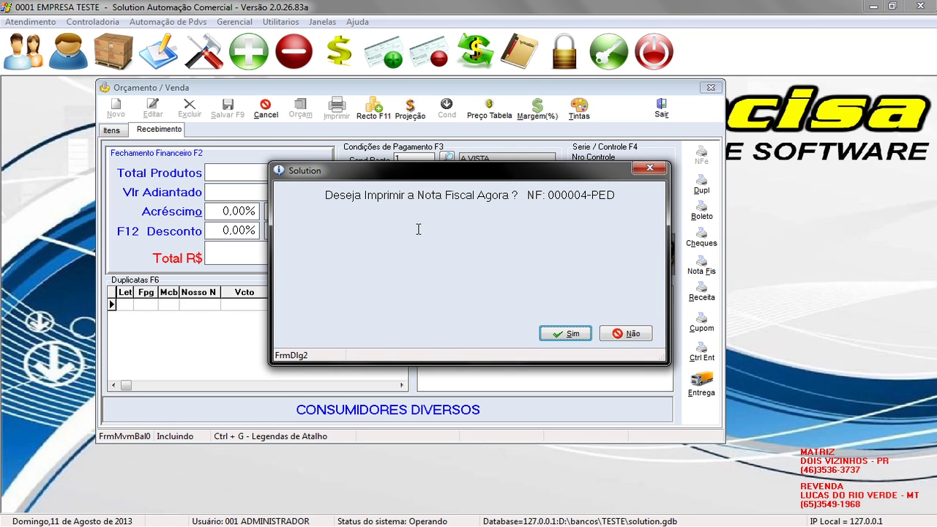
- Generate the saved note's print preview, examine the item column alignment, duplicata line and closing message, and close the preview
click(562, 335)
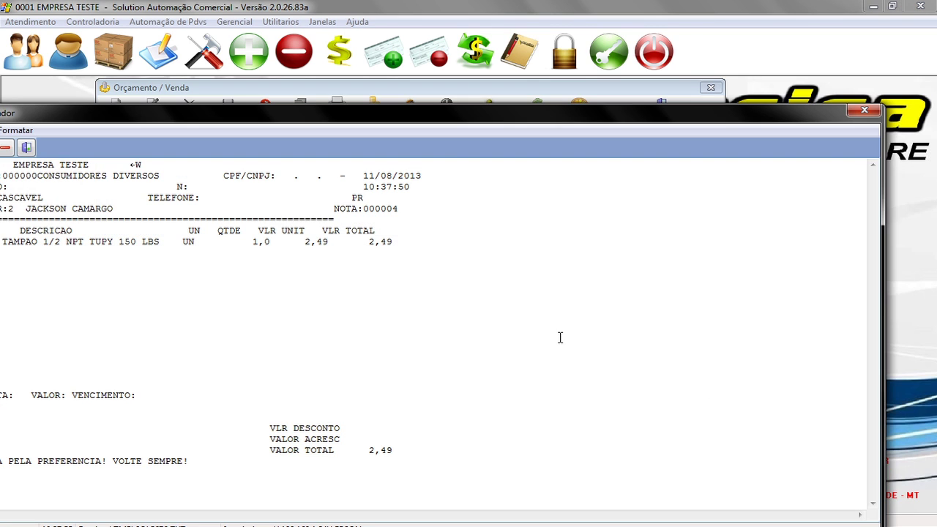
drag(456, 114, 558, 71)
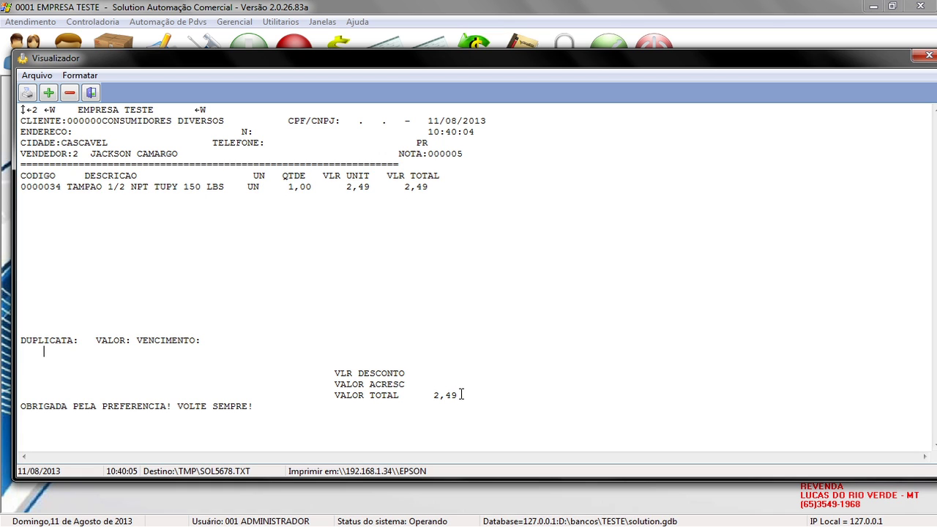
triple_click(272, 411)
click(150, 407)
click(928, 56)
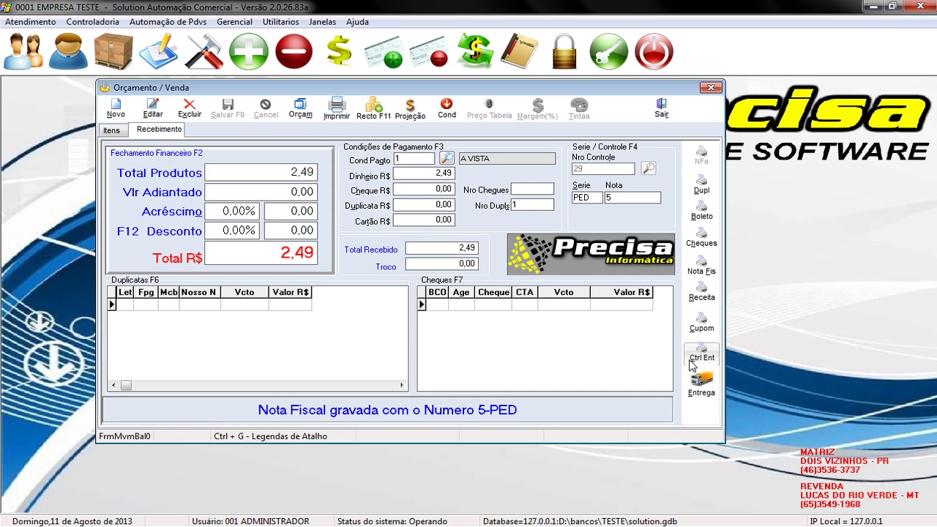